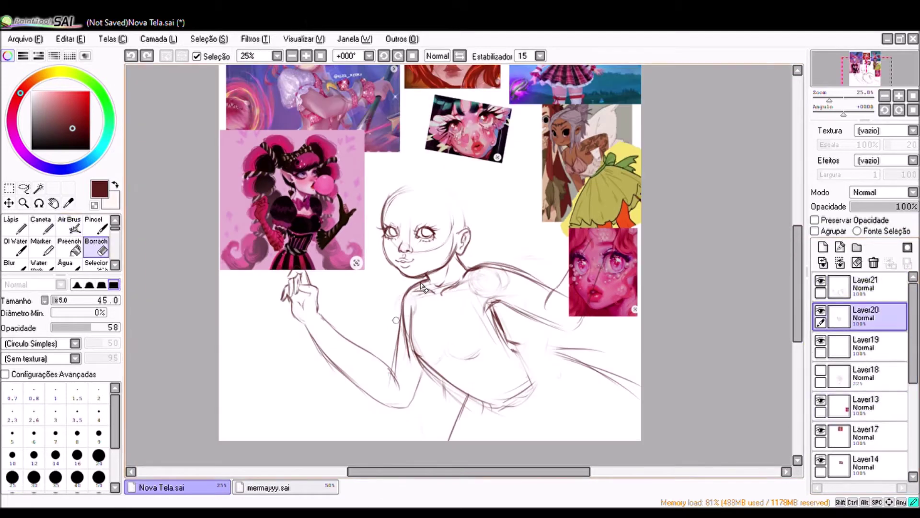
Step: Shrink the pink-haired bubblegum character reference image to free space around the figure sketch
scroll(394, 241, up, 2)
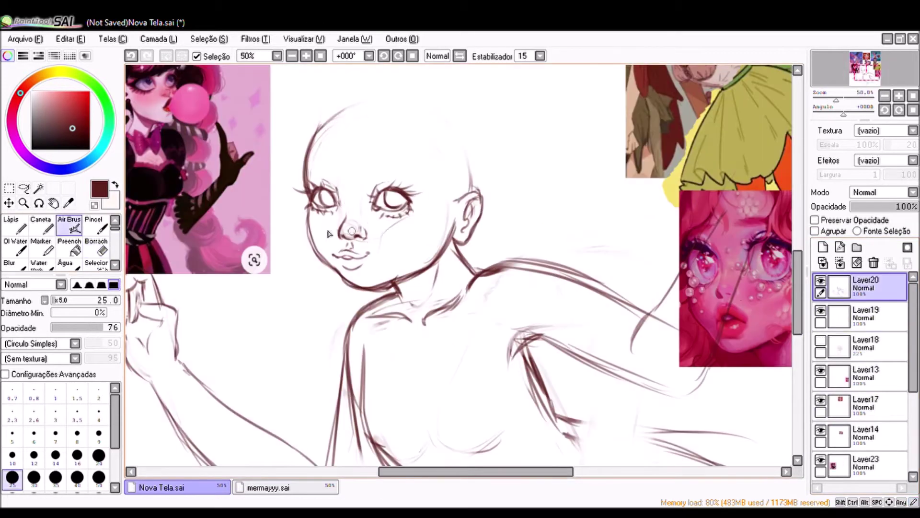
scroll(394, 241, down, 2)
ctrl+click(274, 192)
key(ctrl+t)
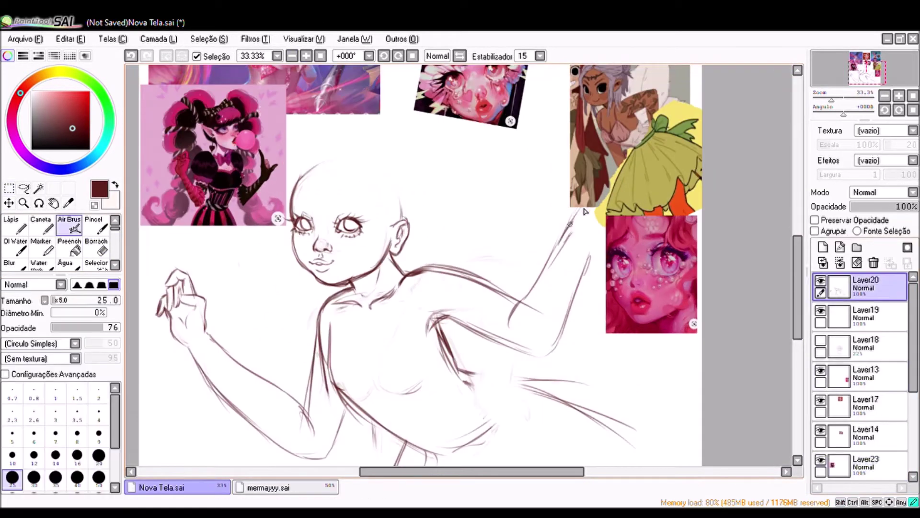
Step: Sketch the hand on the raised forearm and the skirt panel sweeping back from the waist on Layer20
key(v)
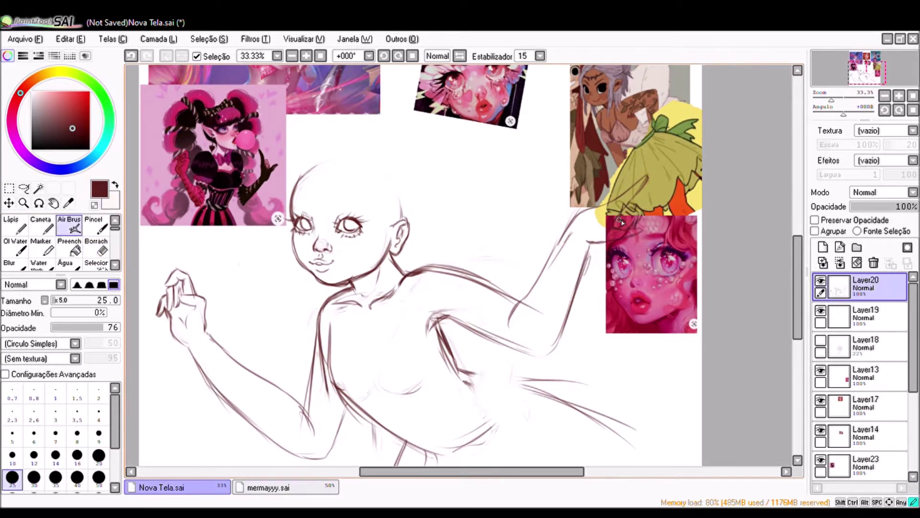
scroll(454, 373, down, 1)
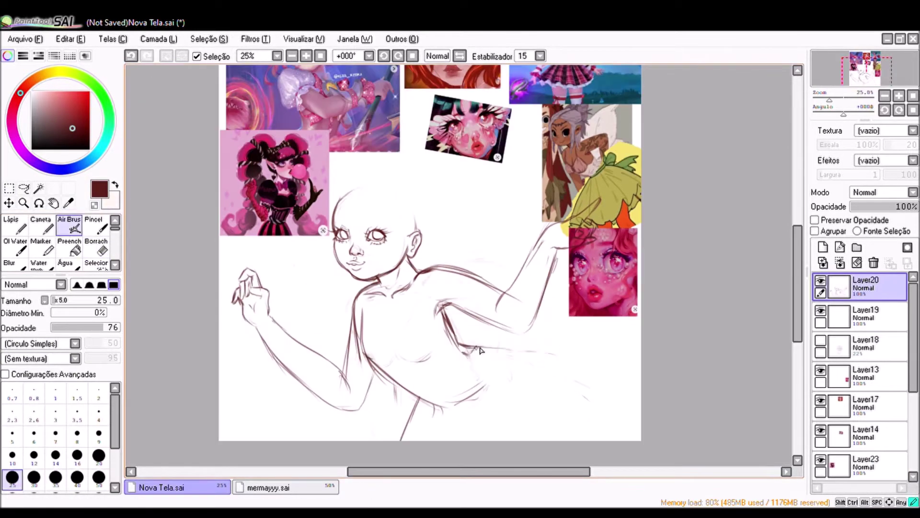
scroll(474, 376, up, 1)
mouse_move(478, 376)
mouse_down()
mouse_move(618, 431)
mouse_move(551, 463)
mouse_up()
scroll(551, 462, down, 1)
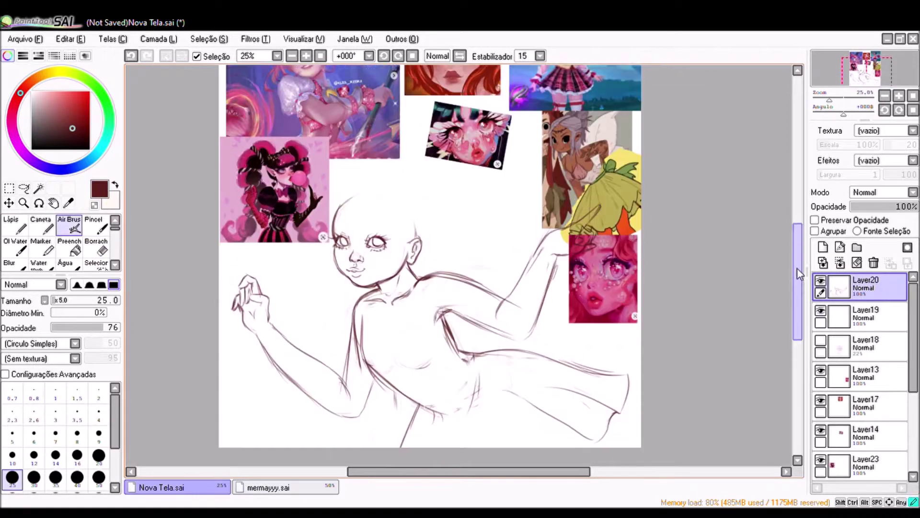
key(e)
key(v)
scroll(284, 101, down, 1)
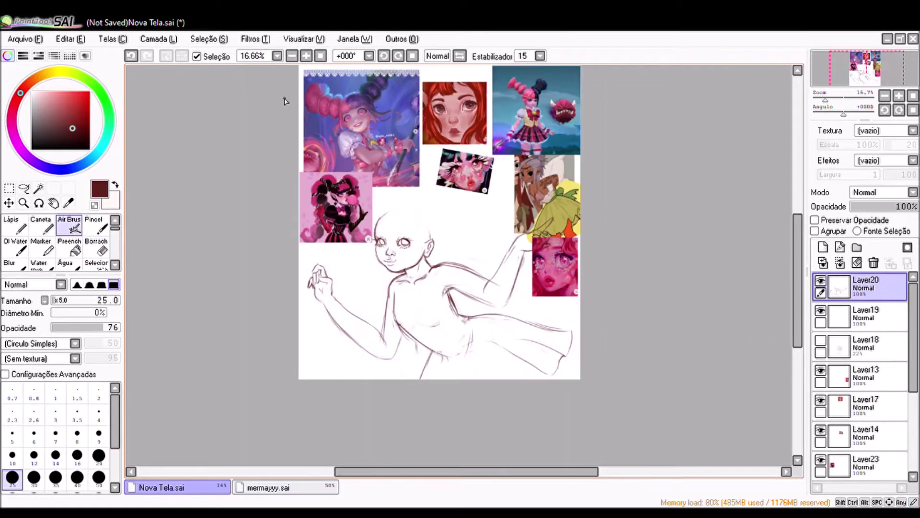
Step: Add a new layer for clothing and sketch the ruffled sleeve edge on the upper arm of the bent arm
scroll(284, 100, up, 1)
key(ctrl+shift+n)
scroll(367, 311, up, 1)
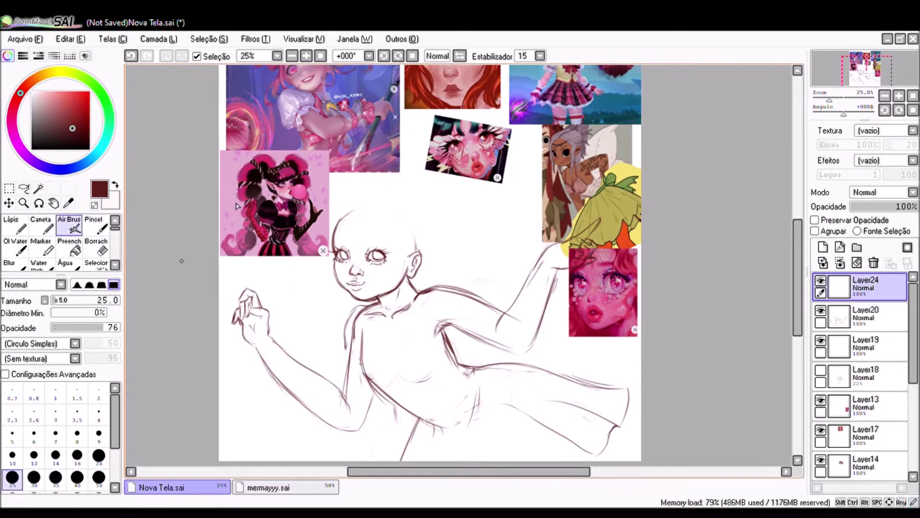
scroll(336, 383, up, 1)
drag(331, 352, 340, 425)
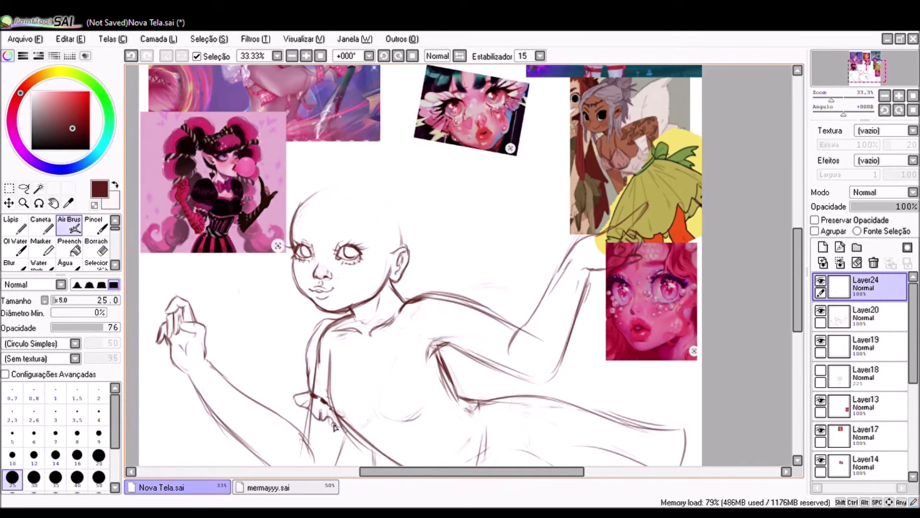
scroll(541, 325, down, 1)
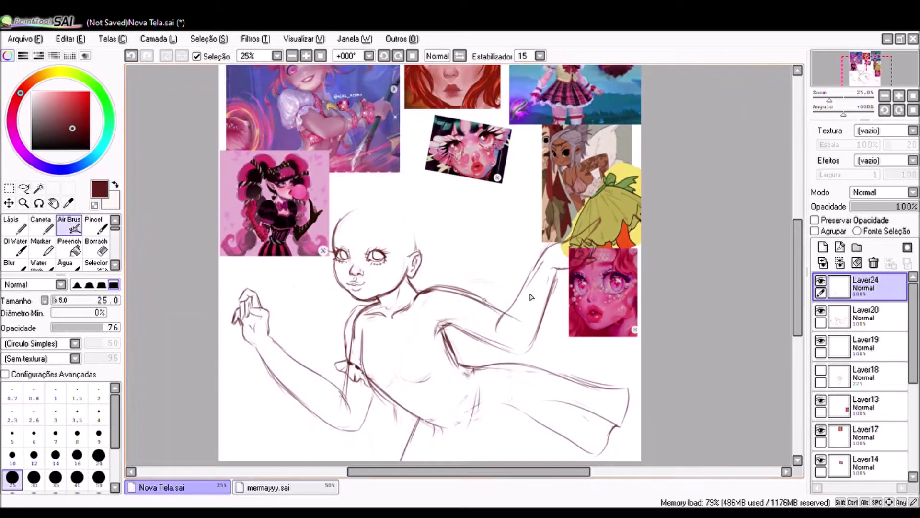
Step: Place the plaid-skirt character reference beside the sketched head and hide the Layer13 and Layer14 reference images
scroll(858, 384, down, 6)
click(821, 432)
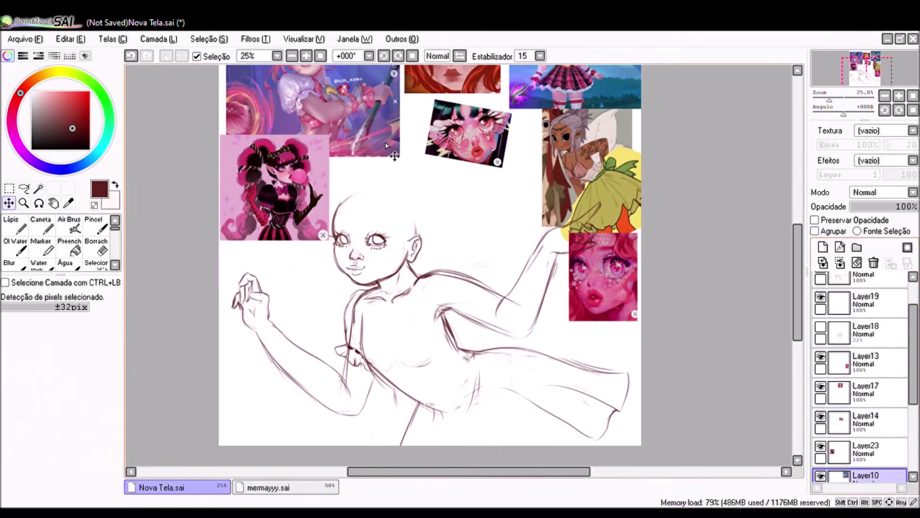
scroll(353, 294, up, 1)
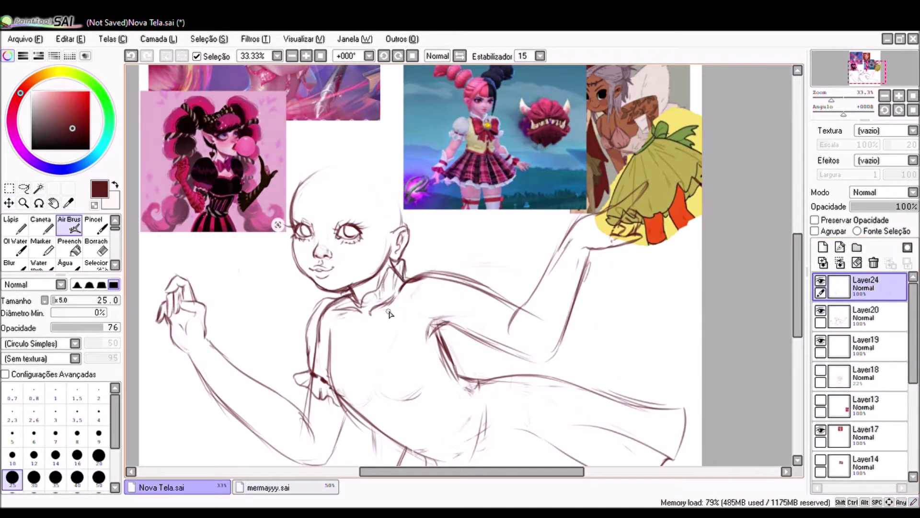
Step: Sketch a large chest bow with a round brooch, its hanging ribbons and the surrounding collar ruffles
mouse_move(372, 324)
mouse_down()
mouse_move(379, 342)
mouse_move(364, 353)
mouse_move(369, 335)
mouse_move(345, 342)
mouse_move(355, 356)
mouse_move(346, 386)
mouse_up()
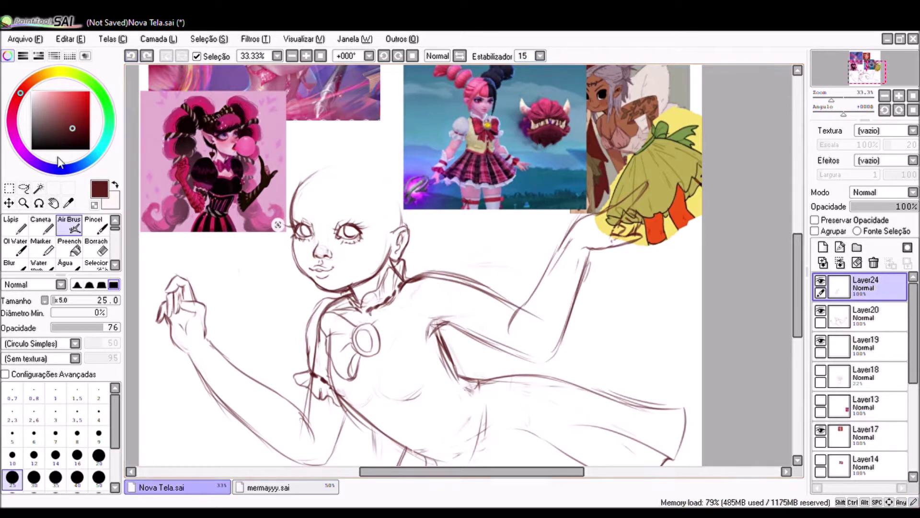
key(ctrl+z)
drag(409, 295, 418, 333)
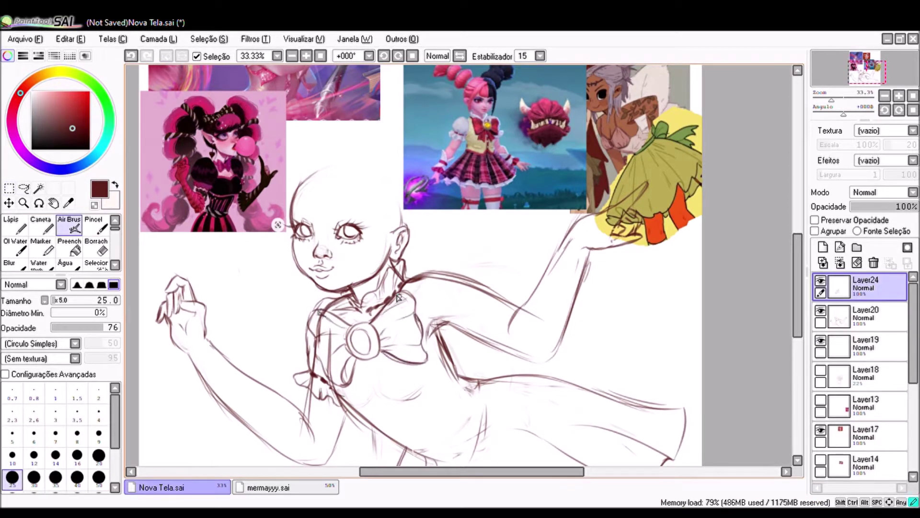
key(ctrl+y)
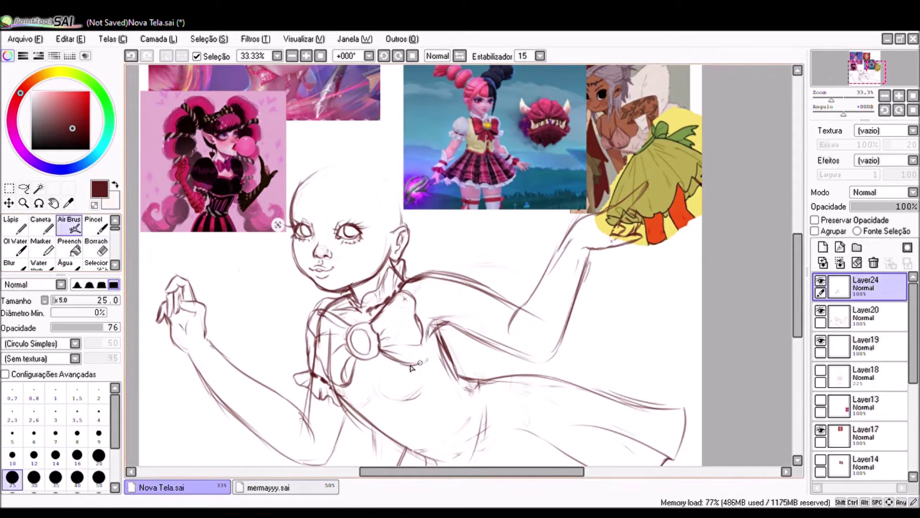
key(ctrl+y)
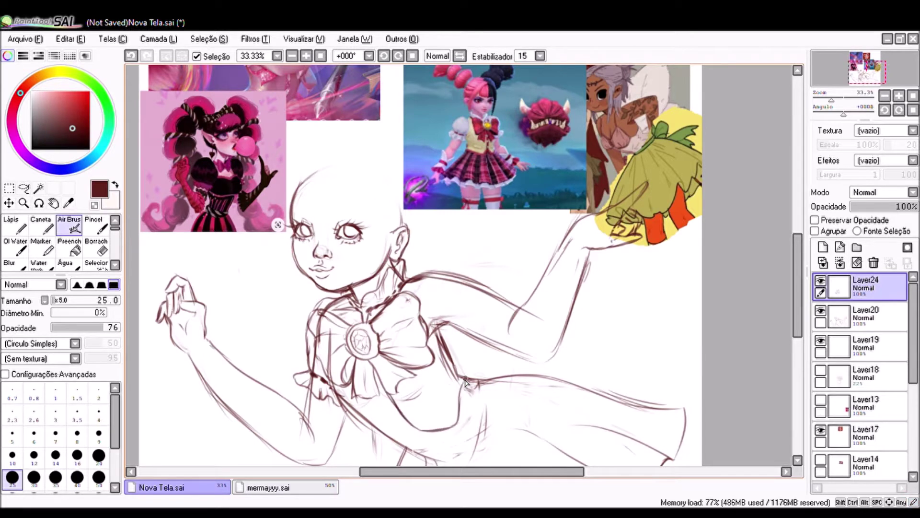
Step: Sketch the vest's lower flaps and a slanted pocket slit below the bow
scroll(461, 412, down, 1)
mouse_move(340, 369)
mouse_down()
mouse_move(408, 418)
mouse_move(389, 378)
mouse_up()
key(ctrl+z)
key(ctrl+z)
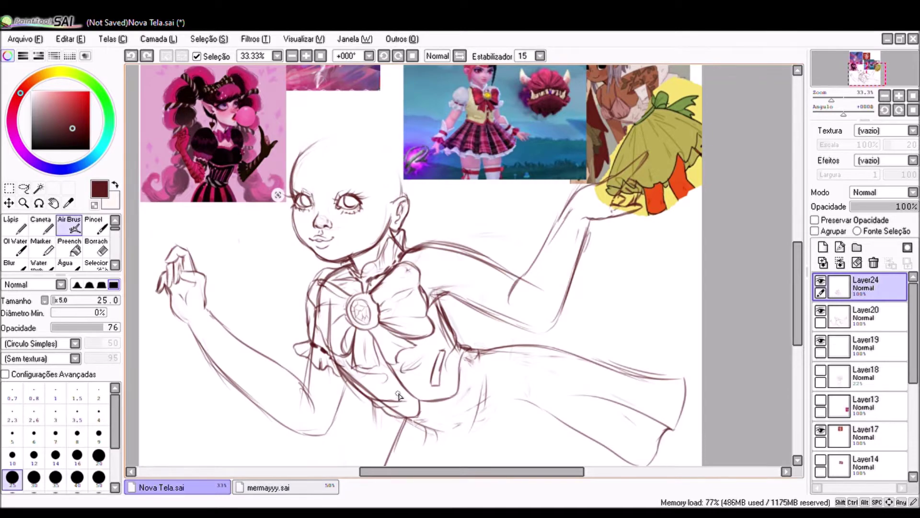
Step: Sketch the front skirt folds, the puffed sleeve with its ruffle, and a flared cuff on the lowered wrist
scroll(492, 371, down, 1)
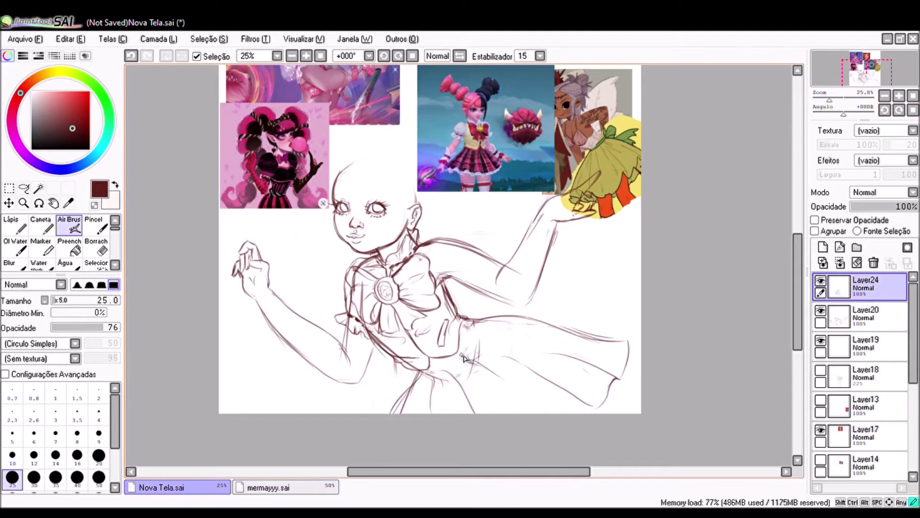
scroll(538, 440, down, 1)
scroll(424, 241, up, 1)
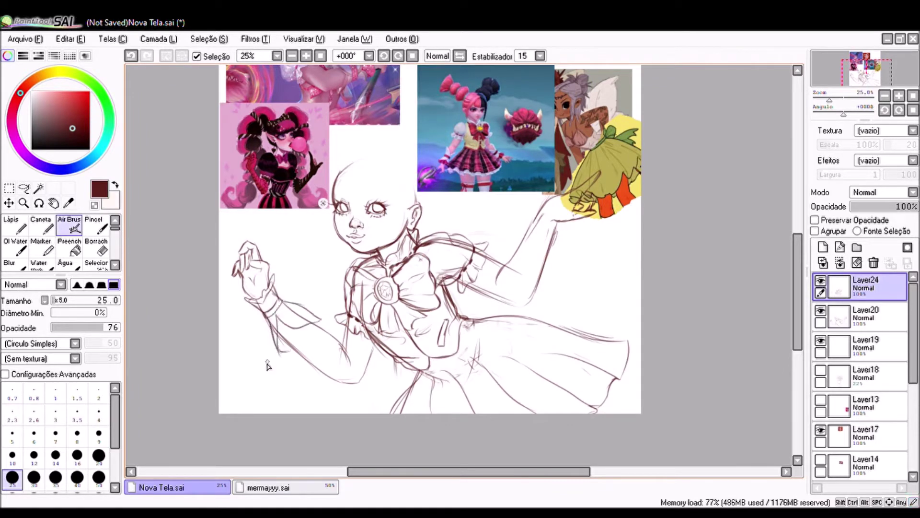
Step: Transform the wrist cuff sketch to shift it down along the forearm
key(ctrl+t)
drag(269, 296, 265, 318)
key(Return)
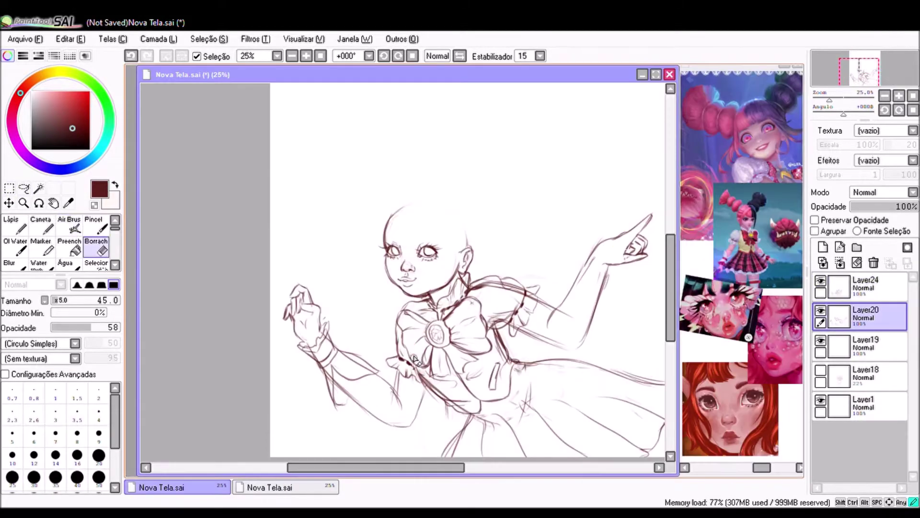
Step: Move the lowered arm's hand on Layer20 to fit the cuff, and redraw the elbow and sleeve lines with the airbrush
key(a)
drag(310, 299, 322, 338)
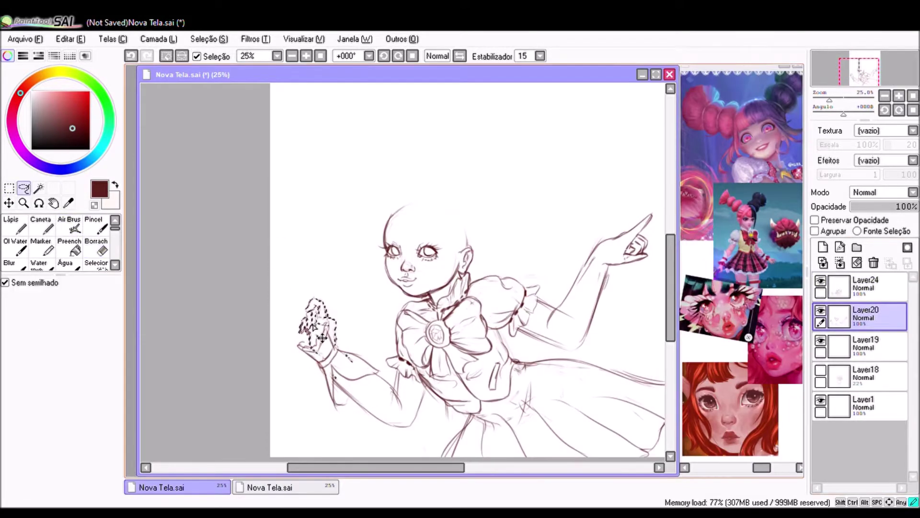
click(69, 224)
drag(343, 432, 396, 396)
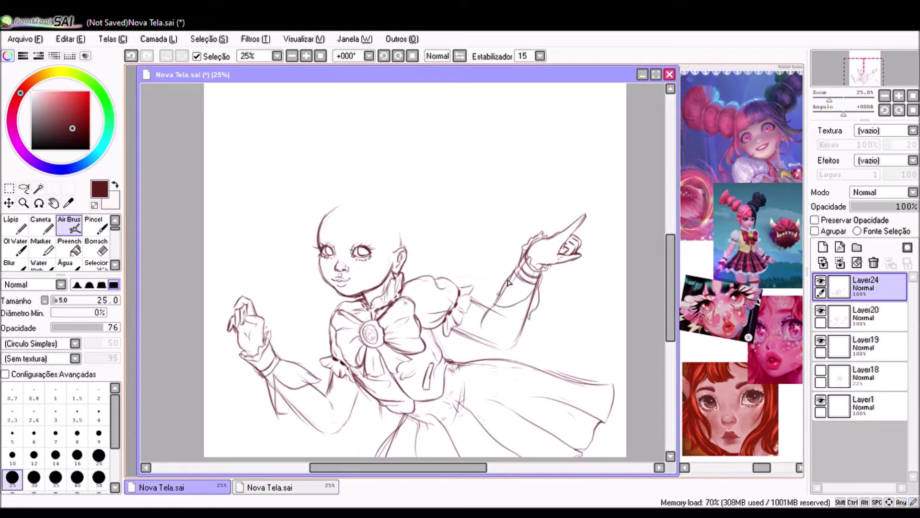
Step: Erase the overlapping body lines inside the raised arm's sleeve on Layer20, with the eraser size at 80
key(e)
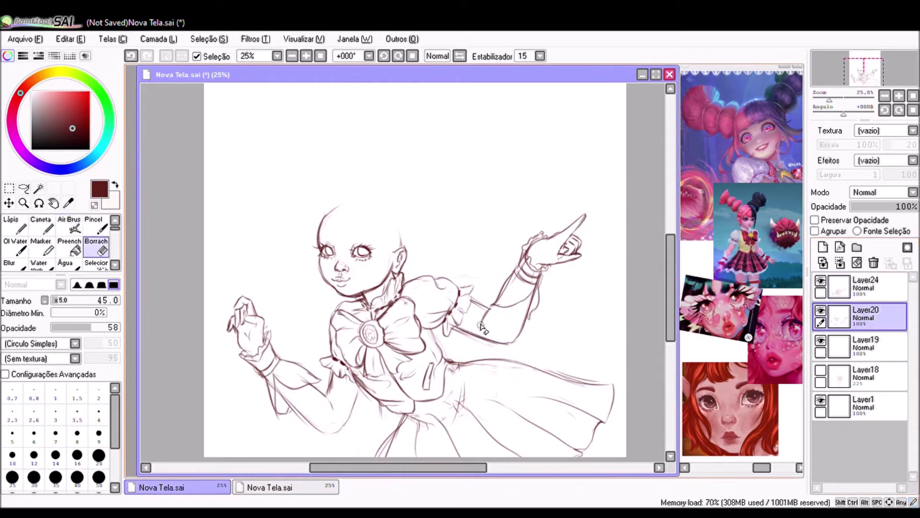
key(bracketright)
key(bracketright)
key(bracketright)
key(bracketright)
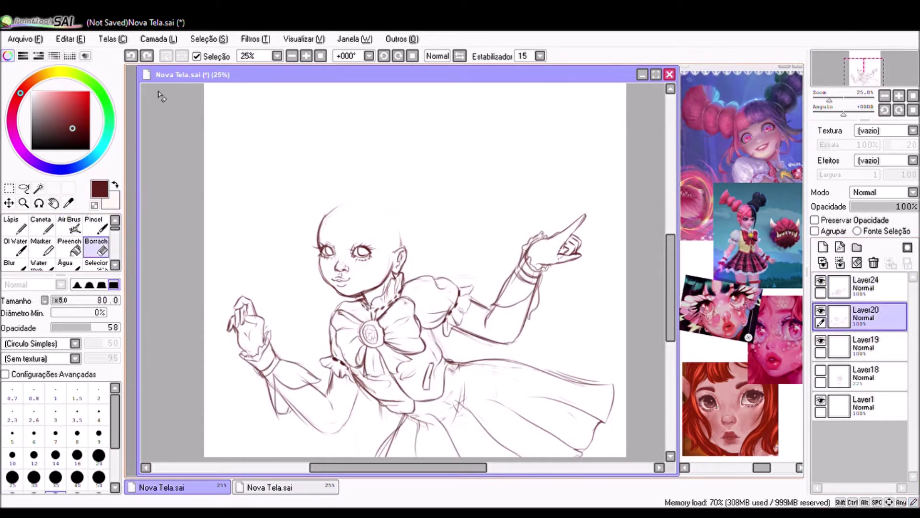
Step: Merge the clothing sketch into Layer20 and move the whole figure higher on the canvas
scroll(392, 451, down, 1)
key(ctrl+t)
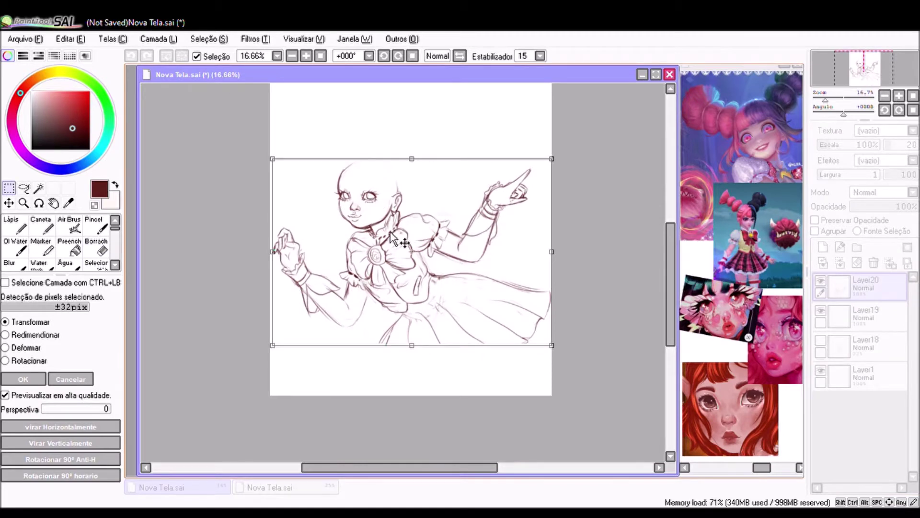
key(Return)
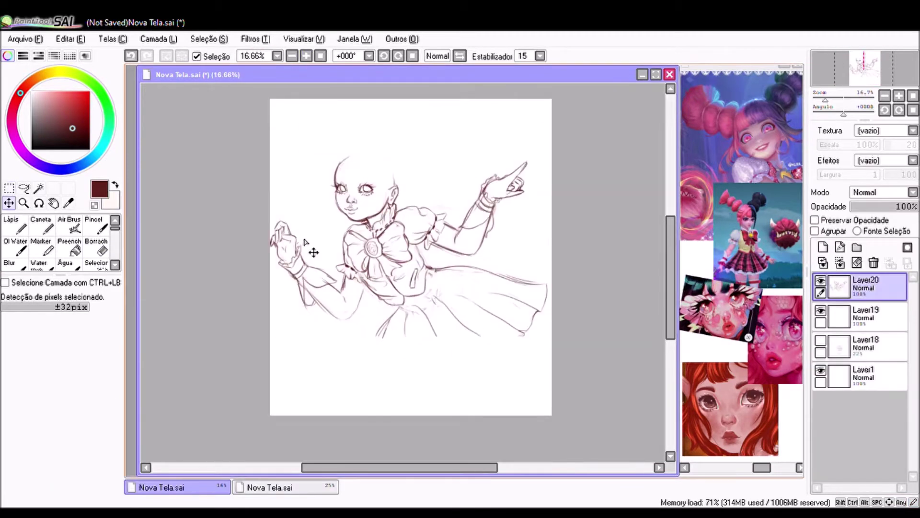
Step: Add a new layer above the figure and sketch the lower front skirt with its folds and wavy hem on Layer20
scroll(407, 266, up, 1)
click(823, 248)
key(n)
scroll(346, 432, down, 1)
mouse_move(373, 367)
mouse_down()
mouse_move(452, 374)
mouse_move(446, 416)
mouse_move(496, 395)
mouse_up()
drag(460, 329, 516, 404)
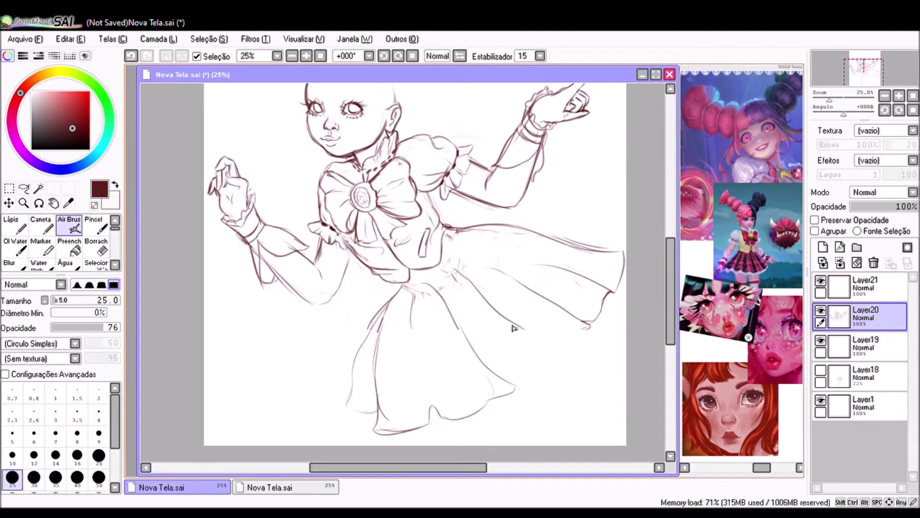
Step: Join the front and back skirt panels with further folds and hem lines, and adjust the hem by transforming it
drag(560, 331, 518, 386)
key(a)
key(ctrl+t)
drag(565, 431, 590, 422)
key(Return)
key(b)
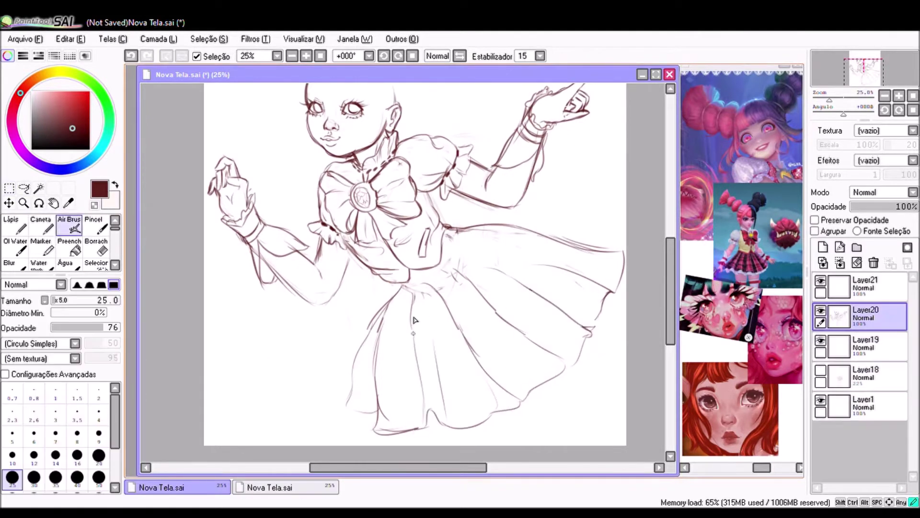
scroll(671, 288, up, 1)
scroll(671, 288, down, 1)
scroll(671, 288, up, 1)
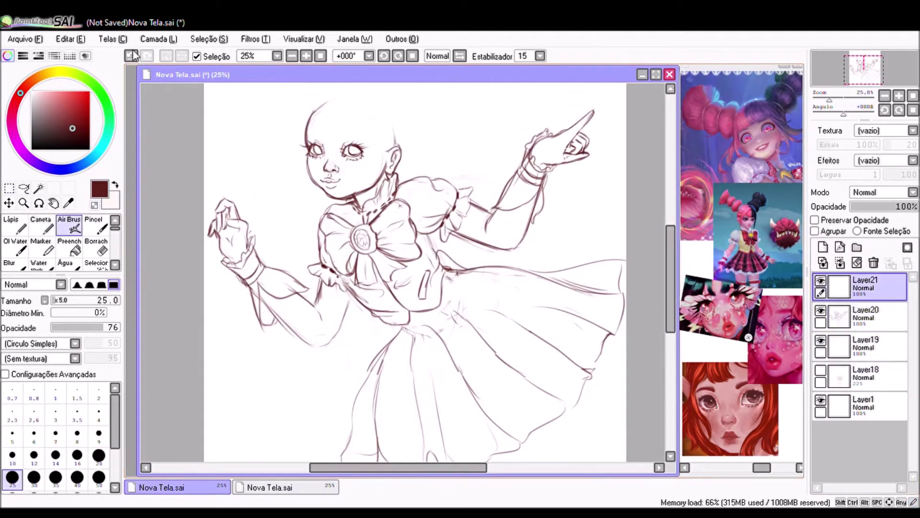
Step: Sketch the rounded hair crown and straight bangs over the head on Layer21
key(ctrl+z)
scroll(675, 282, up, 2)
key(ctrl+y)
click(306, 56)
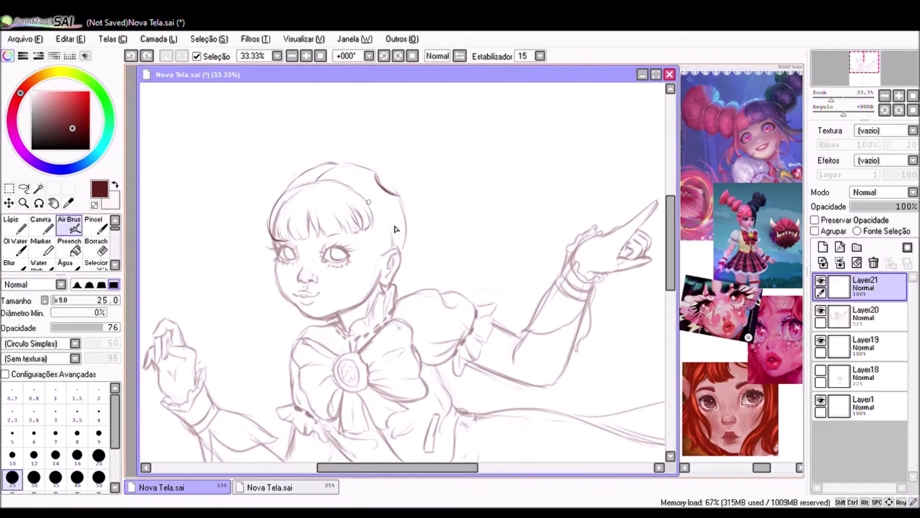
Step: Add a new layer and sketch wavy hair locks falling past the ear onto the shoulder
scroll(379, 177, up, 1)
key(ctrl+shift+n)
mouse_move(347, 206)
mouse_down()
mouse_move(311, 367)
mouse_move(374, 307)
mouse_up()
drag(398, 218, 383, 330)
drag(355, 204, 411, 274)
mouse_move(374, 240)
mouse_down()
mouse_move(427, 297)
mouse_move(463, 367)
mouse_up()
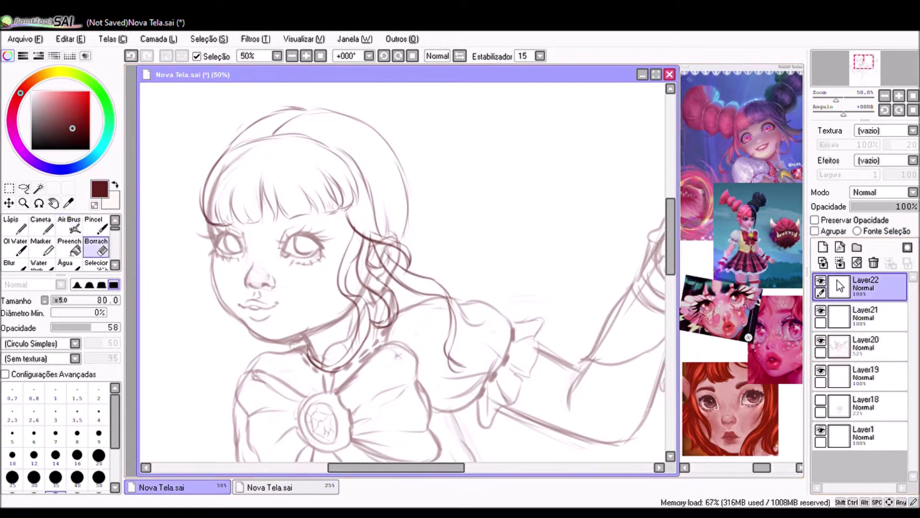
Step: Sketch the wavy locks along the far side of the face and add another new layer
scroll(405, 274, down, 1)
drag(270, 309, 285, 362)
drag(269, 275, 264, 304)
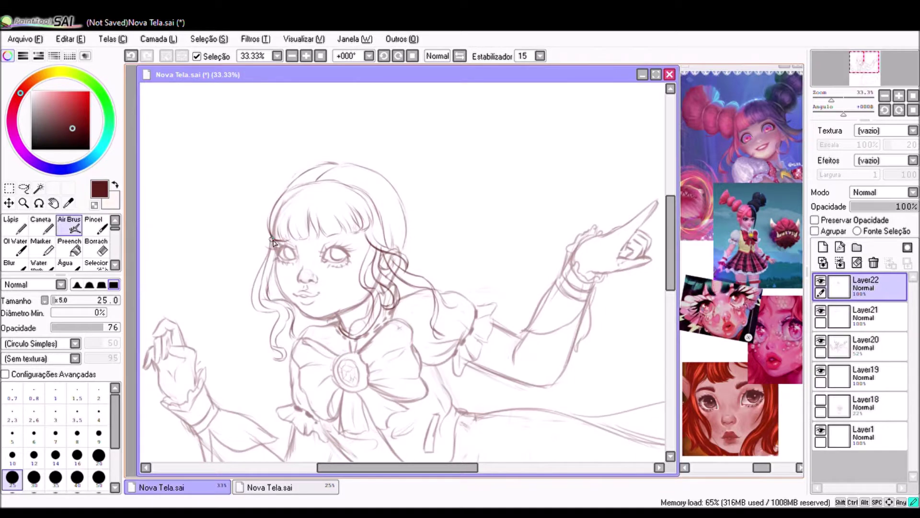
drag(273, 242, 251, 269)
key(ctrl+shift+n)
drag(438, 200, 437, 201)
drag(446, 96, 443, 98)
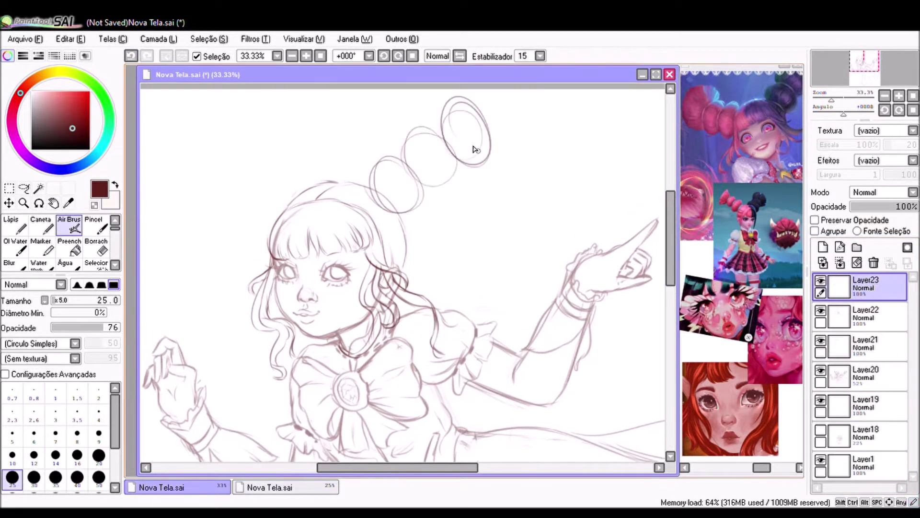
scroll(338, 204, down, 1)
key(ctrl+z)
Step: Sketch a banded bubble ponytail on top of the head and tilt it outward on the far side of the face
drag(338, 203, 336, 207)
drag(334, 156, 303, 179)
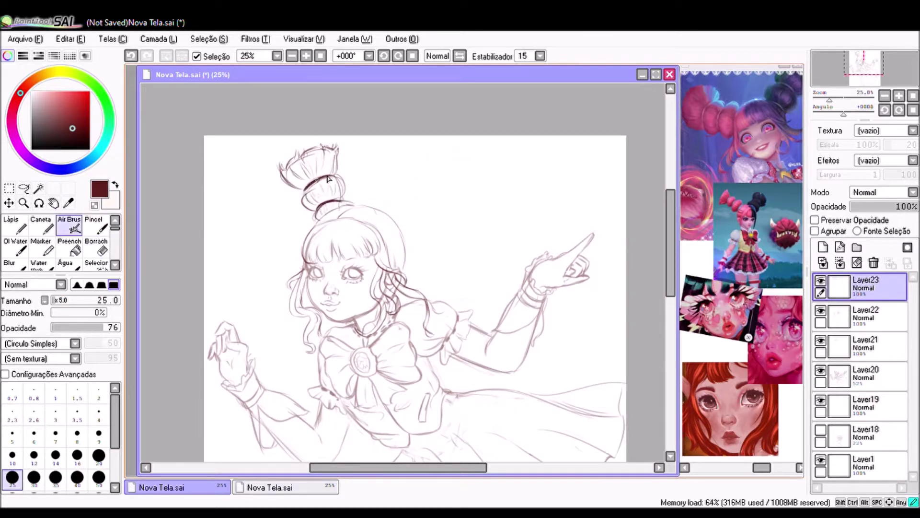
key(ctrl+t)
drag(354, 181, 329, 201)
key(Return)
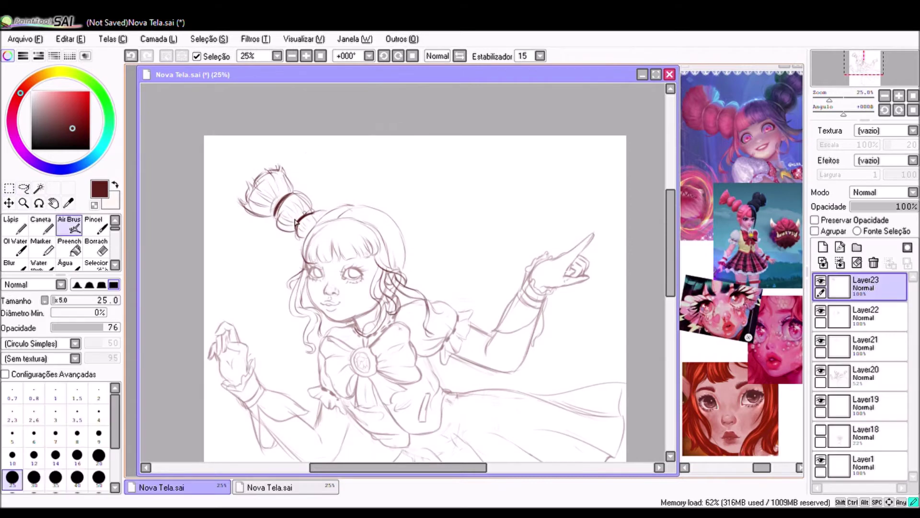
Step: Sketch a matching bubble ponytail on the near side of the head, tilt it outward with a deform, and add its hair bands
mouse_move(413, 214)
mouse_down()
mouse_move(415, 144)
mouse_move(367, 131)
mouse_move(376, 139)
mouse_up()
key(ctrl+t)
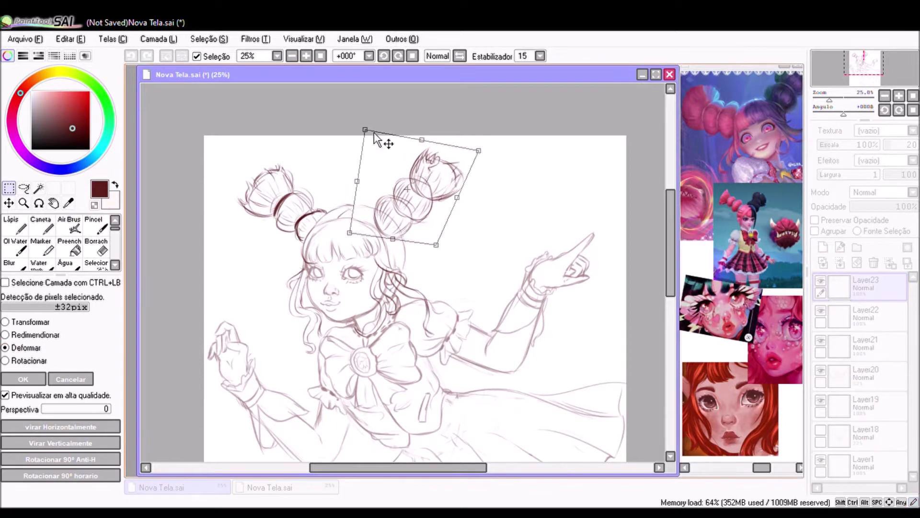
key(Return)
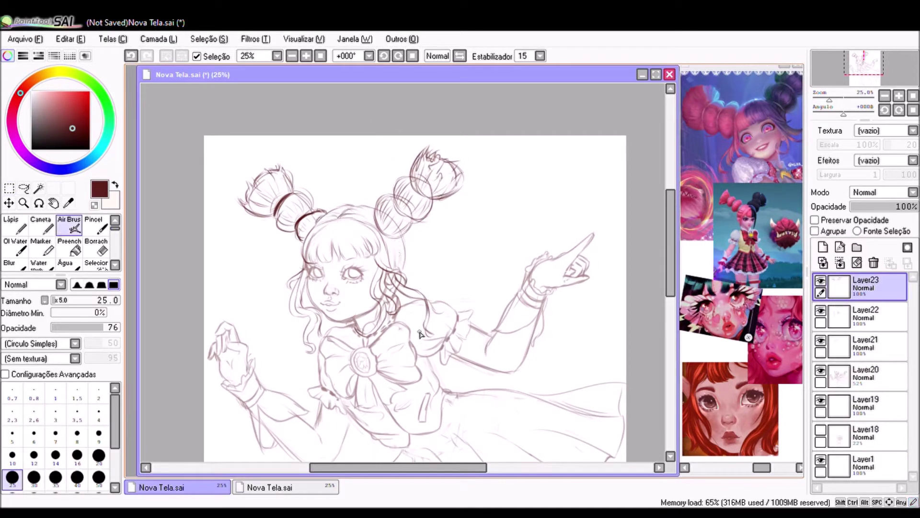
key(e)
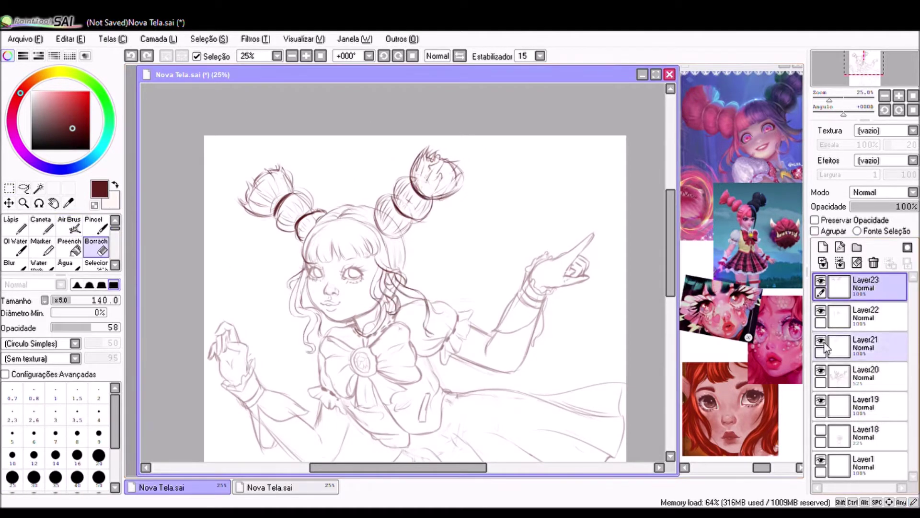
Step: Restore Layer20 to 100% opacity and adjust the near-side ponytail's shape with a transform
click(865, 346)
mouse_move(671, 261)
mouse_down()
mouse_move(671, 281)
mouse_move(671, 266)
mouse_up()
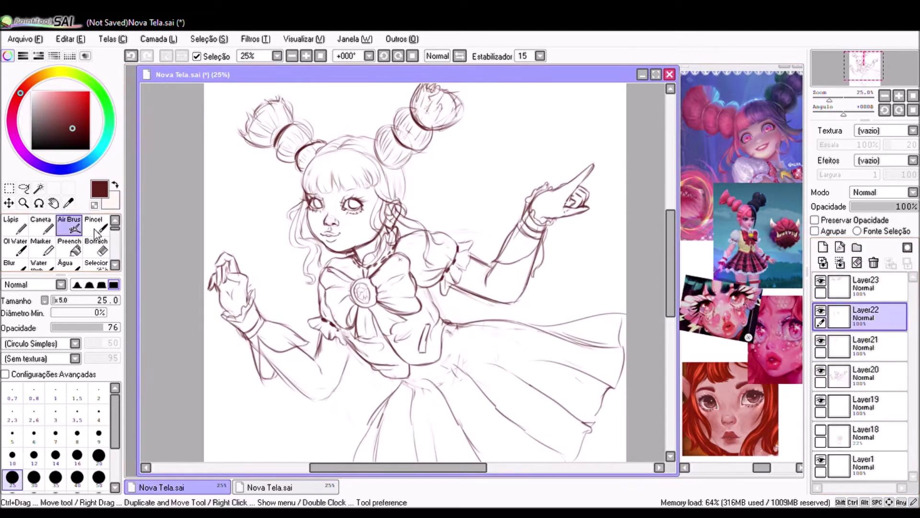
ctrl+click(438, 155)
key(ctrl+t)
key(Return)
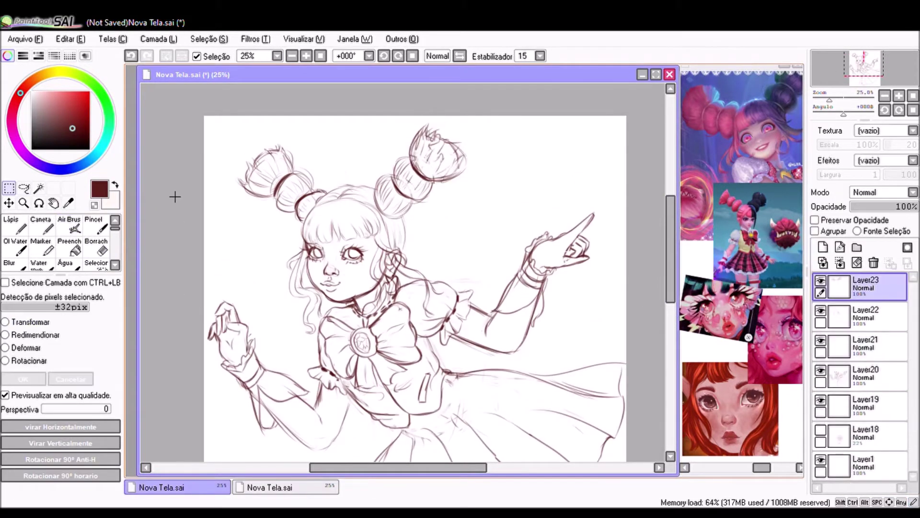
Step: Refine the skirt's folds and wavy hem on Layer20, and try a loose hair outline behind the head on Layer23
key(a)
click(865, 376)
scroll(253, 115, down, 1)
scroll(268, 105, up, 1)
scroll(287, 94, down, 1)
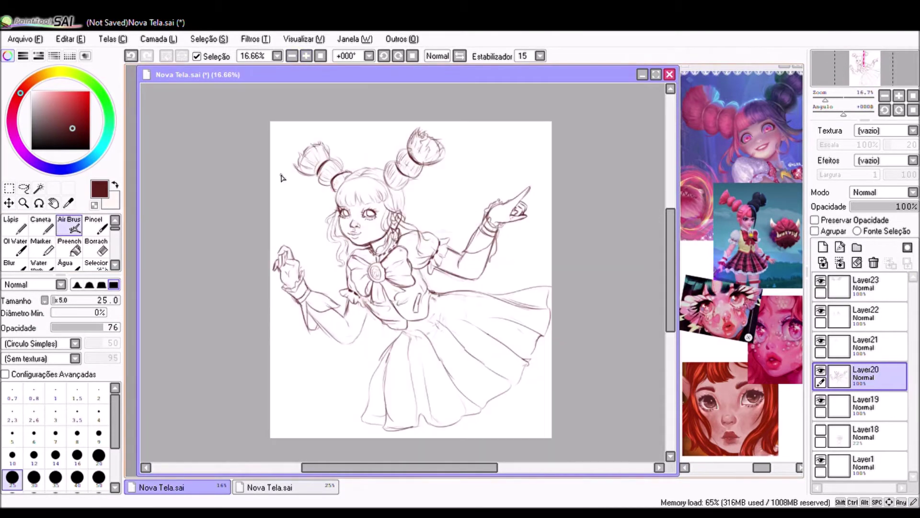
scroll(282, 178, up, 2)
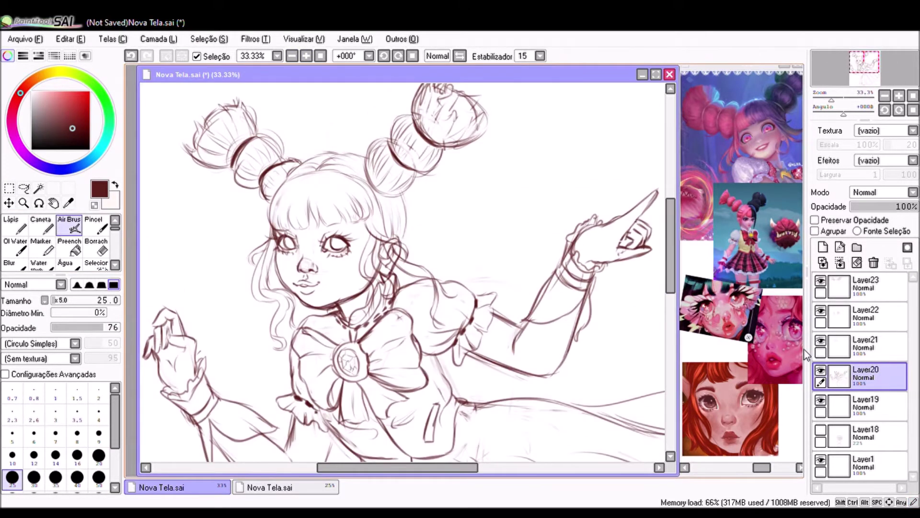
scroll(296, 209, up, 1)
scroll(226, 241, down, 2)
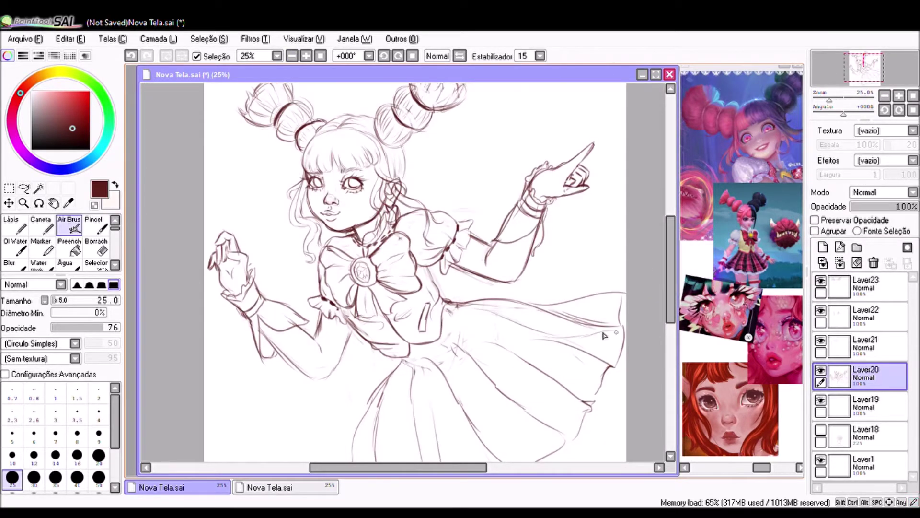
scroll(593, 346, down, 2)
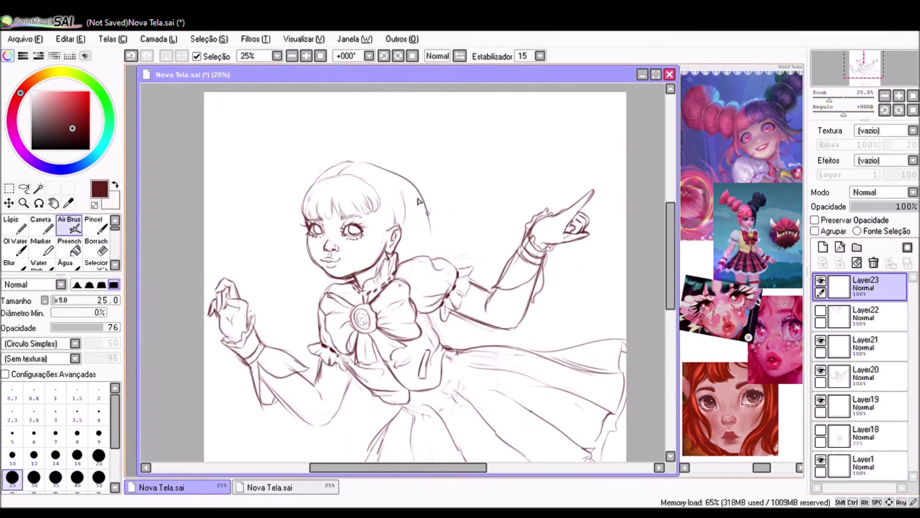
mouse_move(418, 202)
mouse_down()
mouse_move(388, 288)
mouse_move(417, 268)
mouse_up()
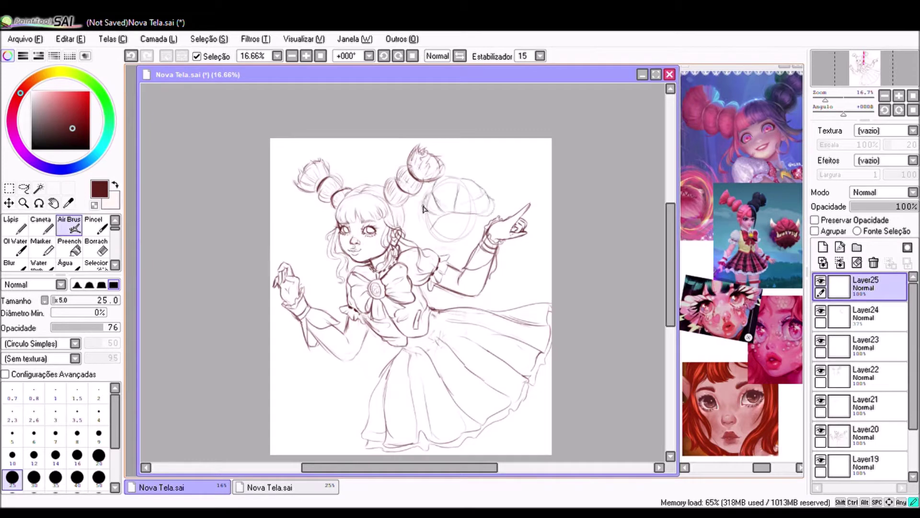
Step: Sketch a round horned monster with a fanged open mouth beside the pointing hand on Layer25, and remove the rough construction layer
scroll(445, 221, up, 1)
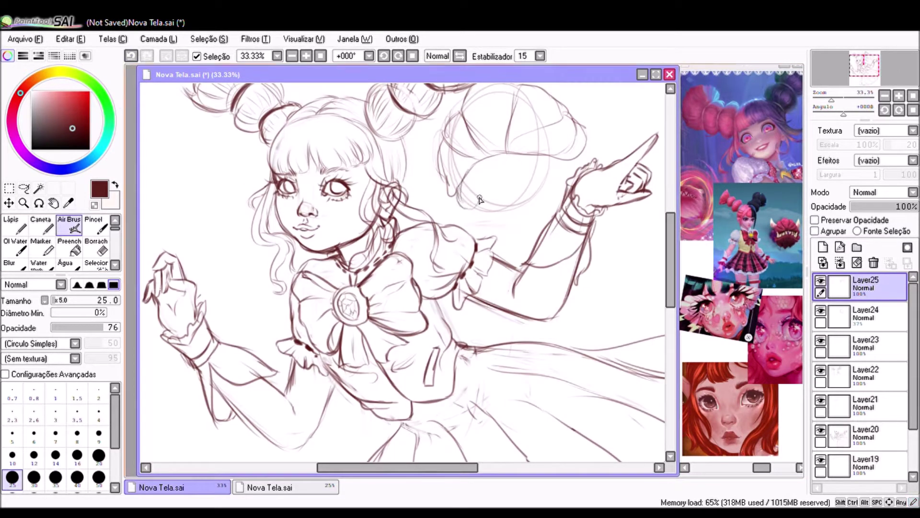
scroll(437, 229, down, 1)
drag(439, 194, 457, 233)
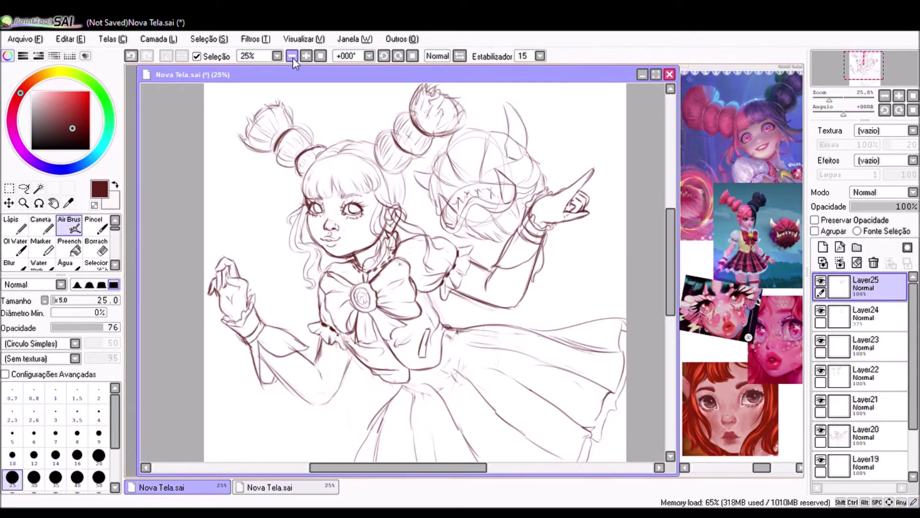
scroll(461, 199, up, 1)
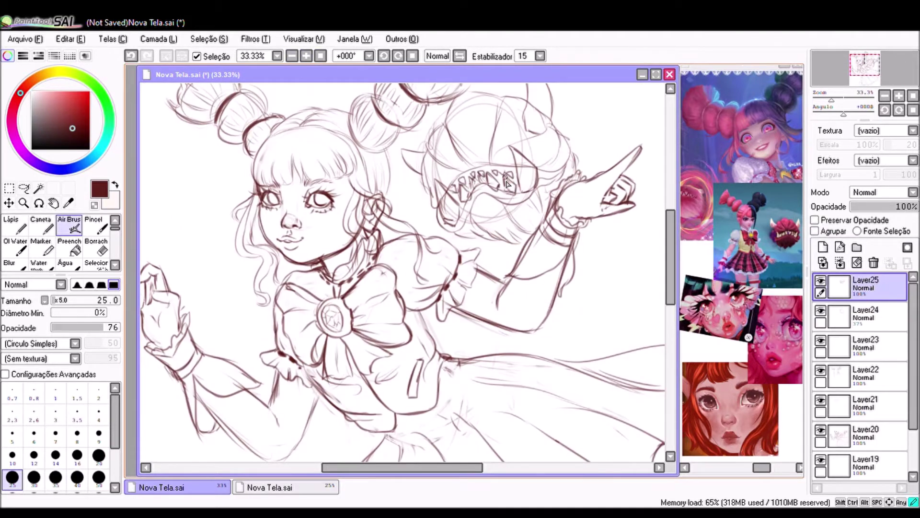
scroll(508, 184, down, 2)
scroll(521, 177, up, 1)
key(e)
key(e)
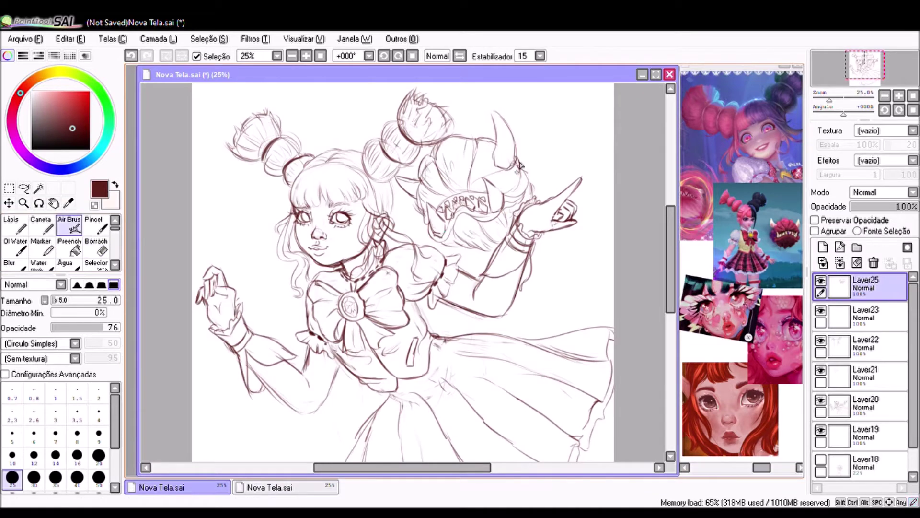
Step: Move the monster sketch beside the skirt's lower hem and place a mirrored copy behind the girl's shoulder
scroll(521, 165, down, 1)
ctrl+drag(421, 195, 312, 397)
drag(274, 290, 343, 301)
key(ctrl+c)
key(ctrl+v)
scroll(416, 191, up, 1)
scroll(418, 201, down, 1)
mouse_move(419, 202)
mouse_down()
mouse_move(448, 215)
mouse_move(417, 176)
mouse_up()
scroll(418, 202, up, 1)
scroll(417, 176, down, 2)
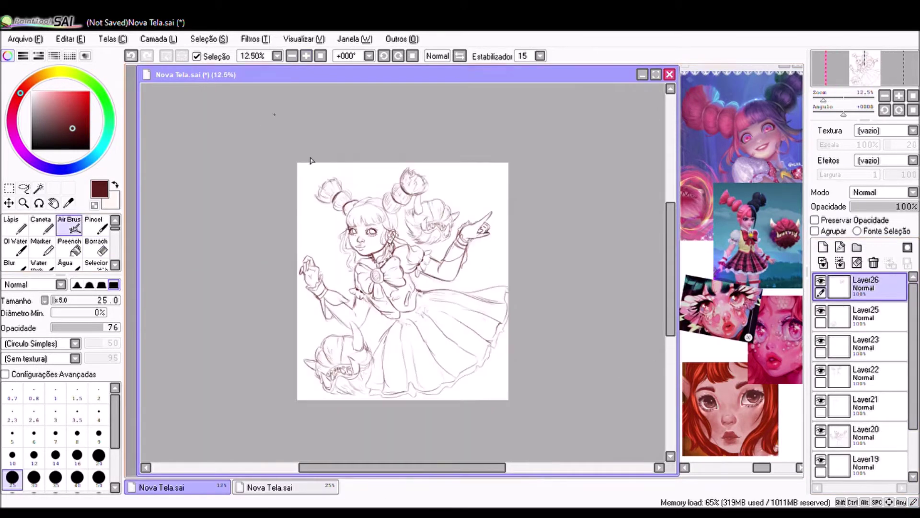
Step: Merge the two monster layers and the hair layers into the line art, and place empty Layer23 below Layer20
click(839, 263)
click(821, 312)
click(863, 345)
click(840, 263)
click(839, 262)
click(823, 248)
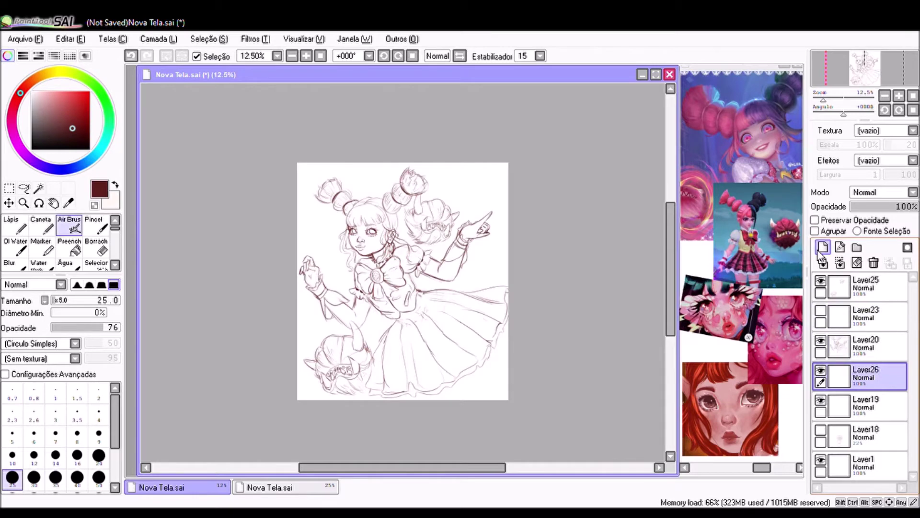
scroll(238, 119, up, 1)
drag(863, 316, 863, 346)
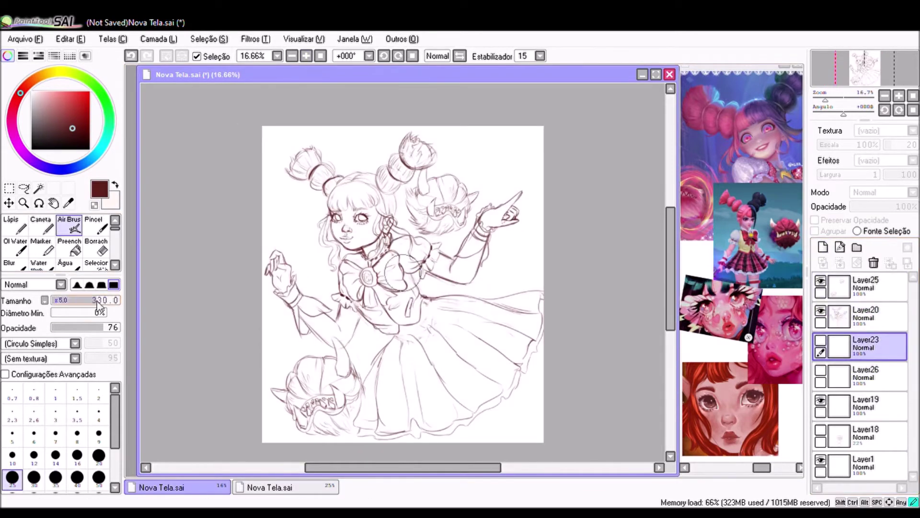
Step: Fill Layer23 with dark slate blue as the background and add a new layer above it
click(74, 247)
click(402, 283)
scroll(402, 283, up, 1)
click(69, 225)
click(822, 247)
Step: Lower Layer20's opacity to 73%, hide the monster layer Layer25, and make Layer27 active
click(863, 316)
drag(901, 206, 892, 206)
click(821, 282)
click(862, 346)
Step: Outline and fill the face, ear and neck in light skin pink on Layer27 with the Airbrush at size 20
scroll(306, 269, up, 1)
click(99, 455)
drag(261, 144, 256, 186)
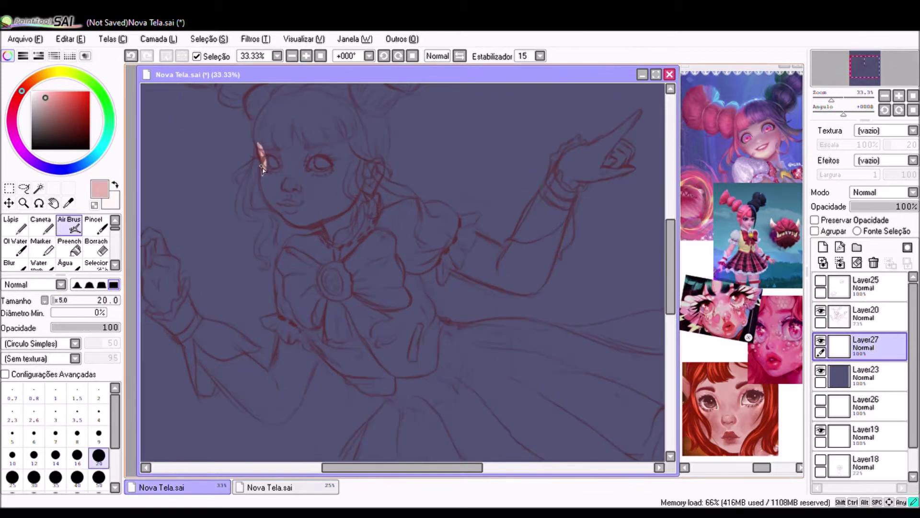
mouse_move(331, 243)
mouse_down()
mouse_move(369, 158)
mouse_move(311, 192)
mouse_up()
scroll(403, 268, left, 3)
Step: Outline and fill the raised hand and bent arm in skin pink, checking the silhouette for gaps without the line art
drag(206, 263, 240, 320)
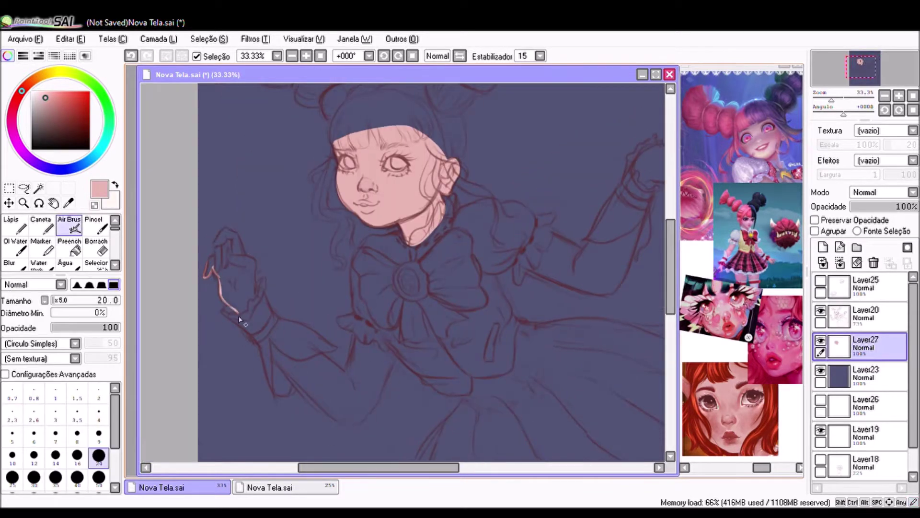
mouse_move(214, 247)
mouse_down()
mouse_move(252, 297)
mouse_move(317, 333)
mouse_up()
scroll(269, 307, down, 1)
mouse_move(261, 328)
mouse_down()
mouse_move(355, 412)
mouse_move(369, 400)
mouse_up()
drag(312, 331, 354, 366)
drag(358, 311, 397, 339)
click(69, 247)
click(297, 345)
click(70, 225)
click(821, 311)
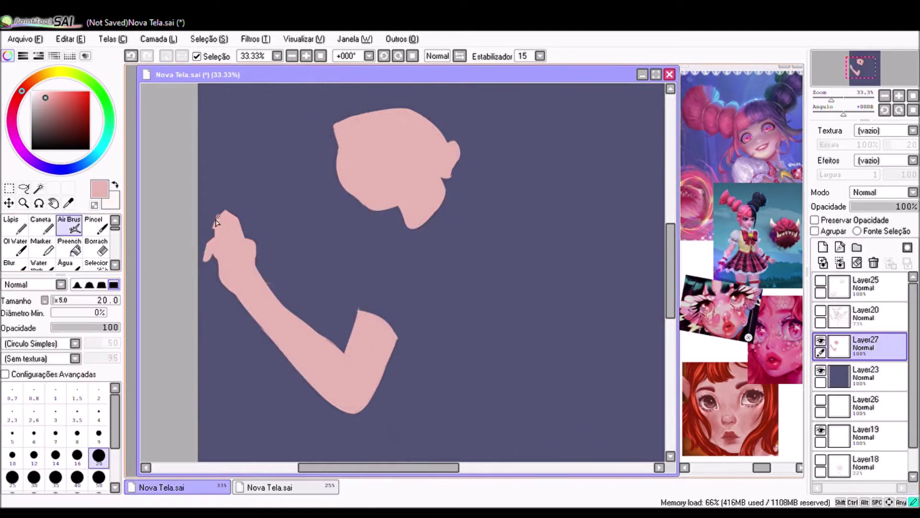
click(821, 310)
Step: Select the raised hand with the lasso and reshape it with a deform on the line art and skin layers
click(872, 316)
click(24, 188)
scroll(191, 215, down, 1)
drag(173, 201, 275, 256)
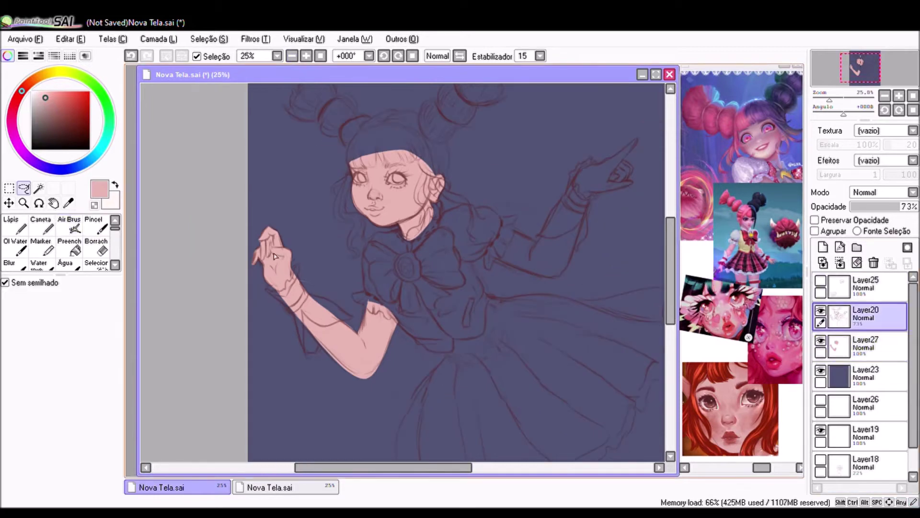
key(ctrl+t)
scroll(269, 258, up, 1)
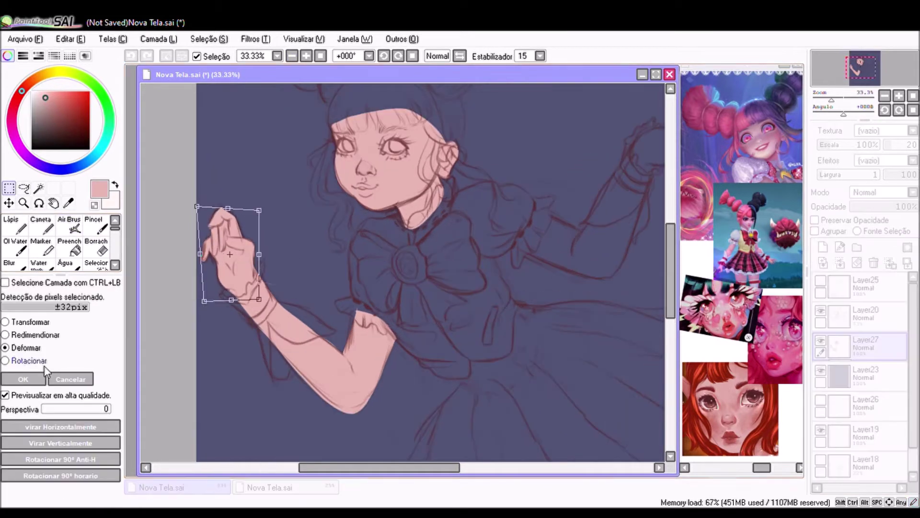
click(38, 379)
Step: Outline and fill the pointing arm and hand in skin pink on Layer27, and clean up the fingertip edges
click(69, 225)
drag(359, 294, 434, 324)
drag(381, 259, 434, 279)
drag(451, 325, 498, 216)
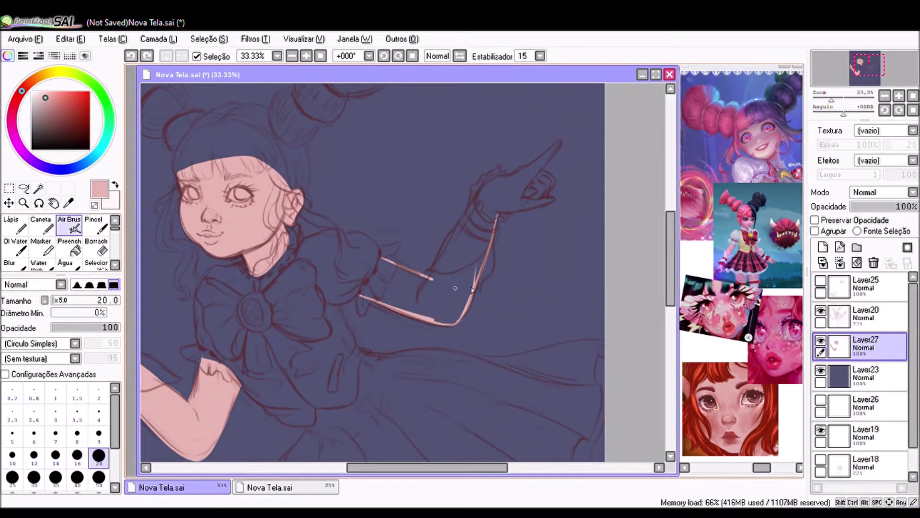
mouse_move(427, 278)
mouse_down()
mouse_move(493, 203)
mouse_move(513, 167)
mouse_up()
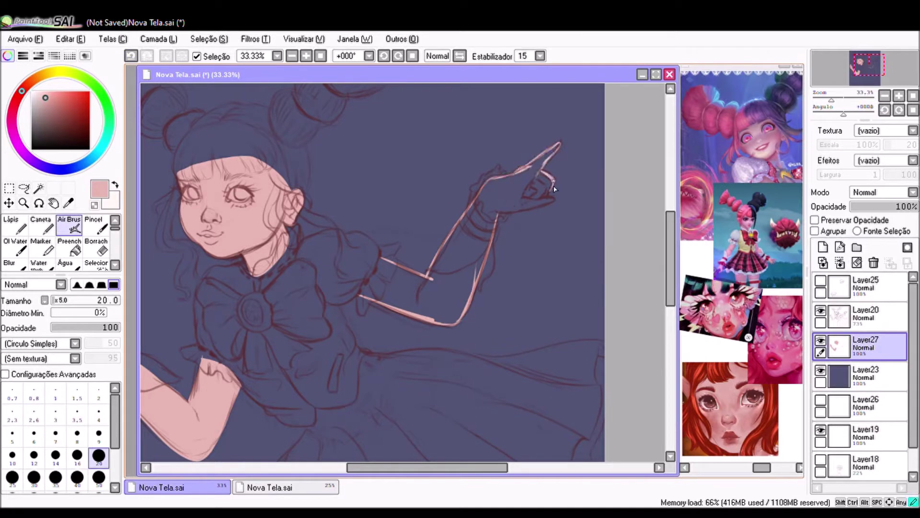
key(e)
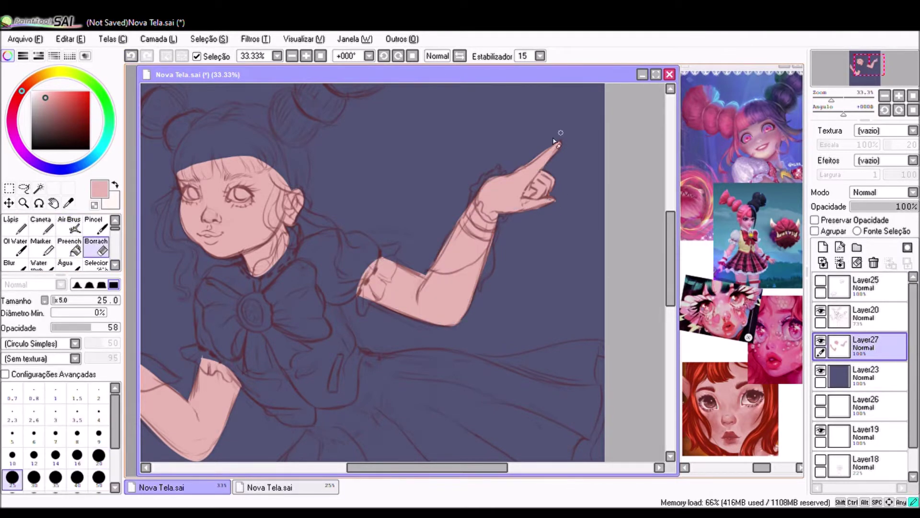
scroll(532, 269, down, 1)
key(ctrl+t)
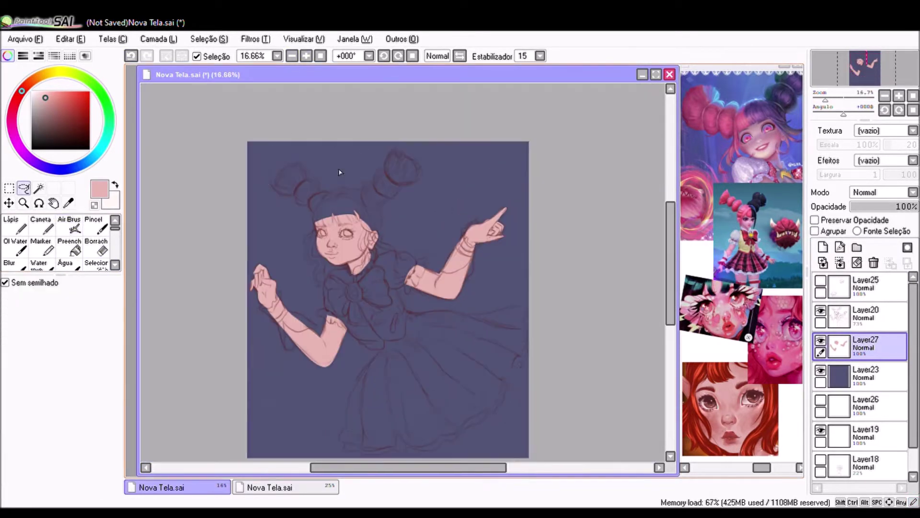
Step: Block in rose shadows around the eyes, nose, cheeks, hairline and neck on new Layer28, inside a selection of the skin
key(b)
scroll(225, 271, up, 2)
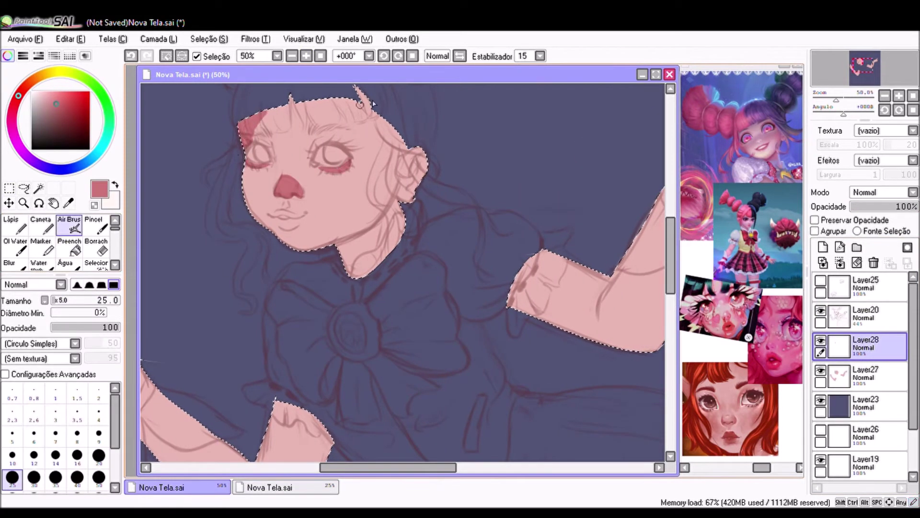
drag(675, 242, 675, 235)
mouse_move(254, 240)
mouse_down()
mouse_move(288, 274)
mouse_move(269, 264)
mouse_up()
mouse_move(336, 211)
mouse_down()
mouse_move(379, 230)
mouse_move(335, 249)
mouse_up()
drag(278, 269, 287, 242)
Step: Blend the cheek and nose-side shadows into the skin with the OI Water brush
click(15, 247)
scroll(248, 182, up, 2)
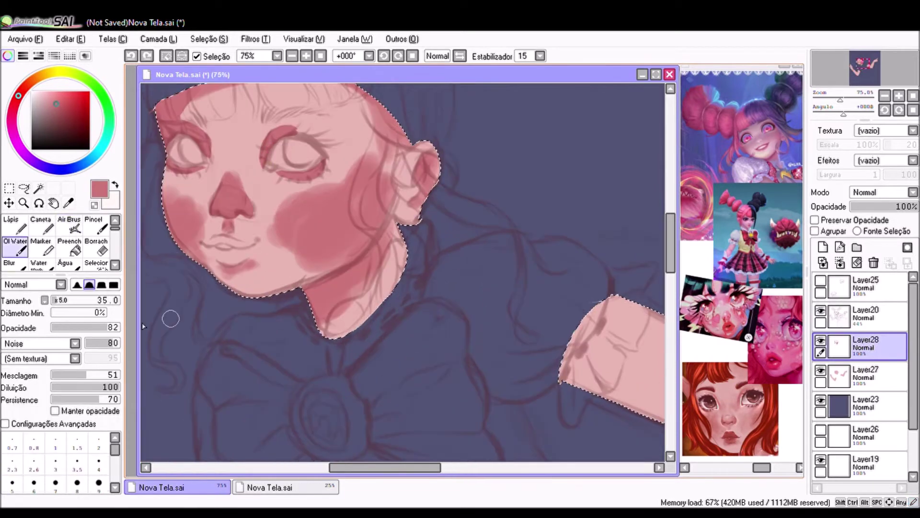
mouse_move(249, 182)
mouse_down()
mouse_move(237, 190)
mouse_move(302, 199)
mouse_move(269, 254)
mouse_move(332, 223)
mouse_up()
key(bracketleft)
key(bracketleft)
key(bracketleft)
key(bracketleft)
drag(285, 187, 259, 158)
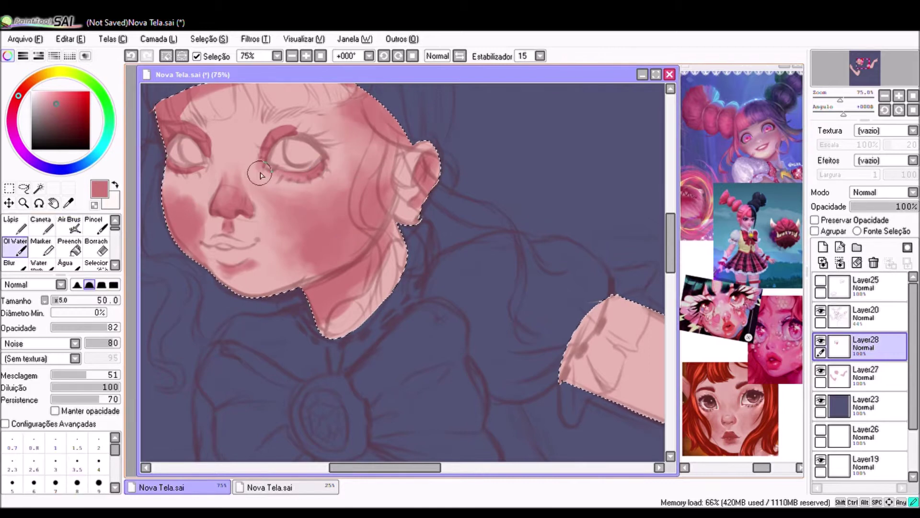
Step: Soften the shading around the eyes, chin and far cheek with a smaller OI Water brush at size 30
key(bracketleft)
key(bracketleft)
key(bracketleft)
key(bracketleft)
drag(288, 129, 290, 173)
mouse_move(226, 331)
mouse_down()
mouse_move(182, 287)
mouse_move(180, 236)
mouse_up()
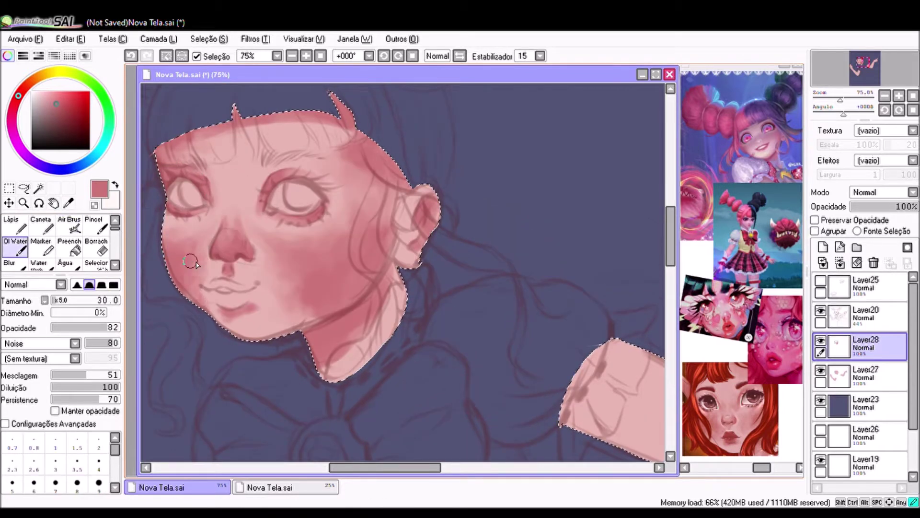
Step: Paint a stronger red blush across both cheeks with the OI Water brush at size 55
alt+click(336, 242)
drag(335, 240, 345, 249)
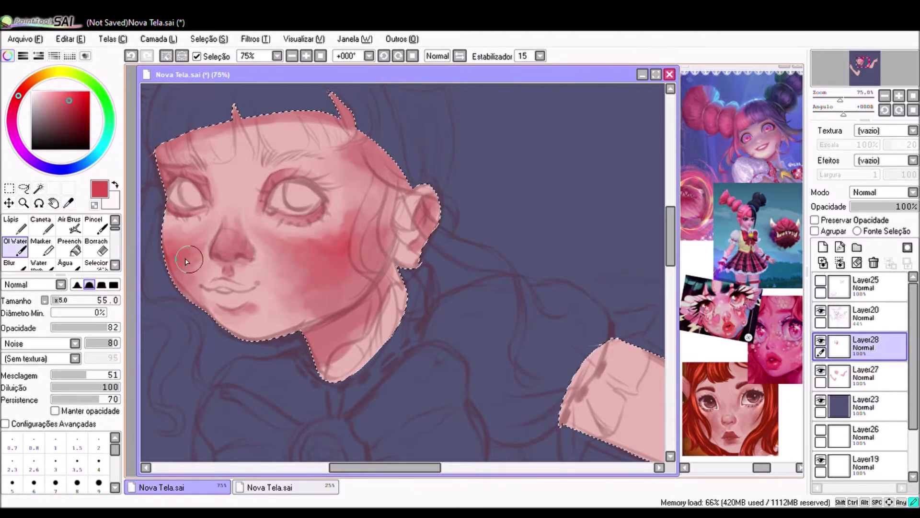
alt+click(218, 171)
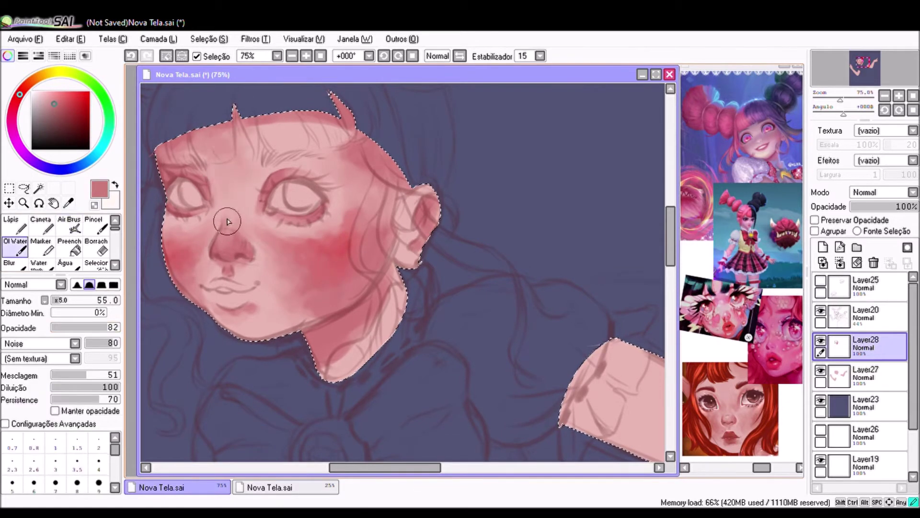
Step: Hide the line art and model the nose, lower lip and neck shadow with darker rose, blending the edges
key(a)
alt+click(235, 260)
key(w)
key(a)
key(w)
scroll(325, 332, up, 1)
key(a)
key(w)
scroll(434, 435, up, 1)
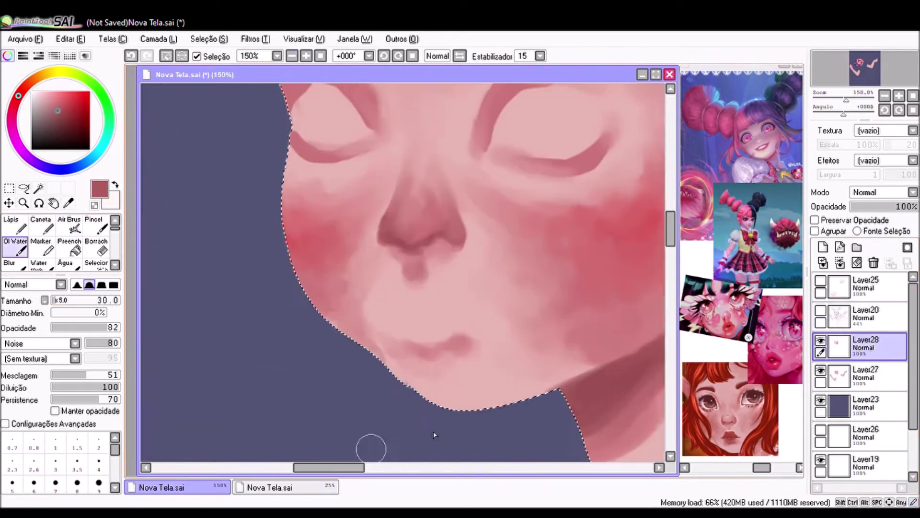
Step: Darken the nostrils with deep maroon and blend the color into the underside of the nose
scroll(435, 435, right, 2)
key(a)
alt+click(277, 212)
key(w)
key(a)
alt+click(326, 240)
key(w)
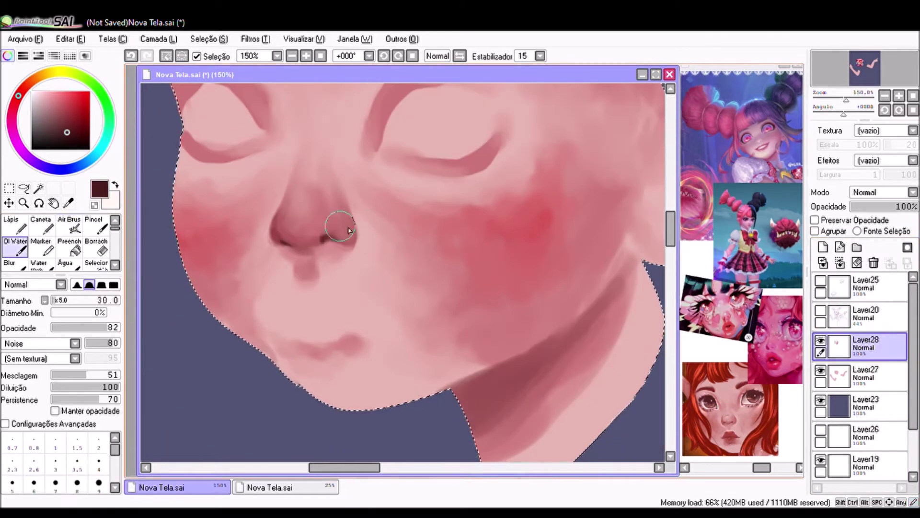
Step: Define the nostrils and lower contour of the nose with the Airbrush at size 10 and 41 opacity
key(a)
key(bracketleft)
key(bracketleft)
key(bracketleft)
scroll(334, 252, up, 4)
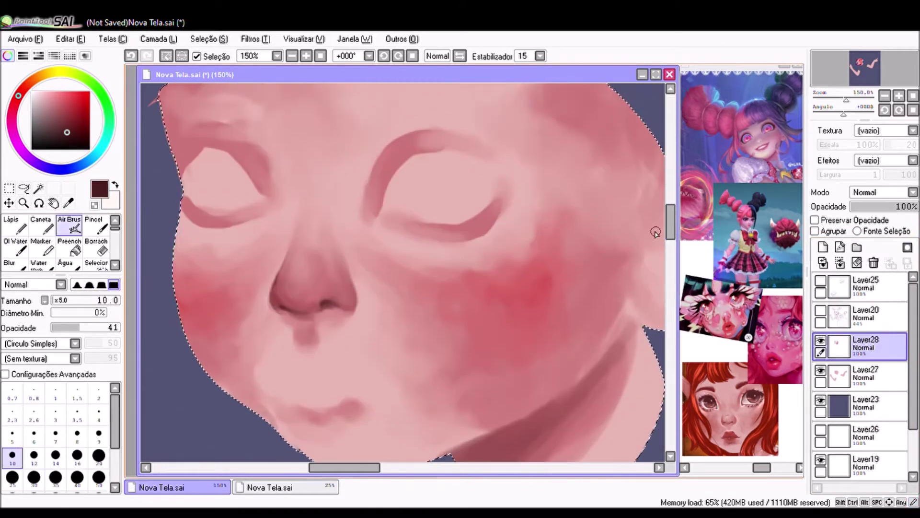
Step: Show the sketch as a guide and outline both eyes with a thin dusky rose line on Layer28
click(821, 311)
mouse_move(386, 231)
mouse_down()
mouse_move(473, 196)
mouse_move(500, 225)
mouse_up()
drag(187, 224, 232, 190)
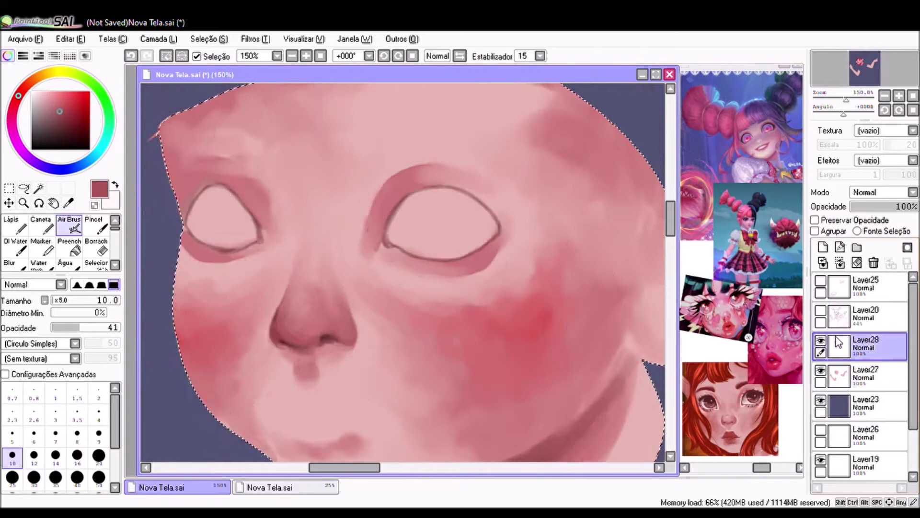
Step: Darken the rims and inner corners of both eyes with the Airbrush at size 10, softening the eyelid shadows with lighter rose
click(15, 247)
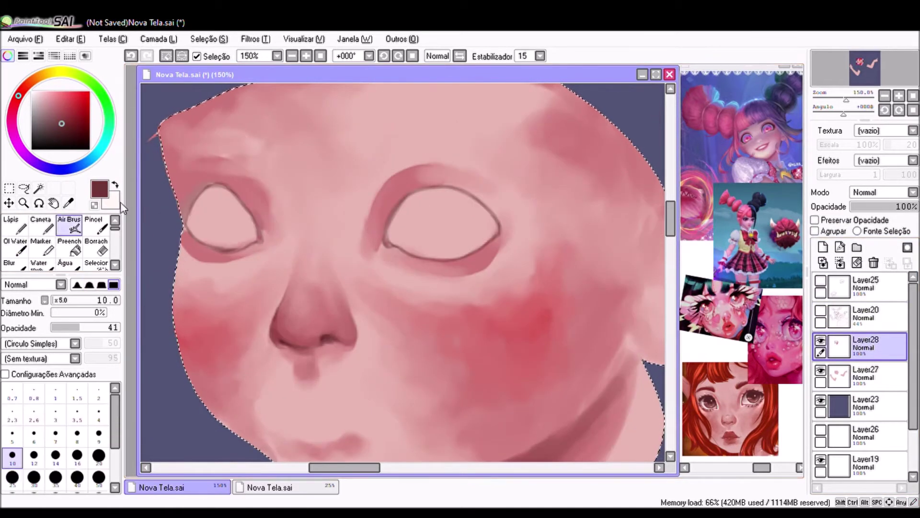
drag(228, 255, 207, 257)
drag(393, 247, 472, 256)
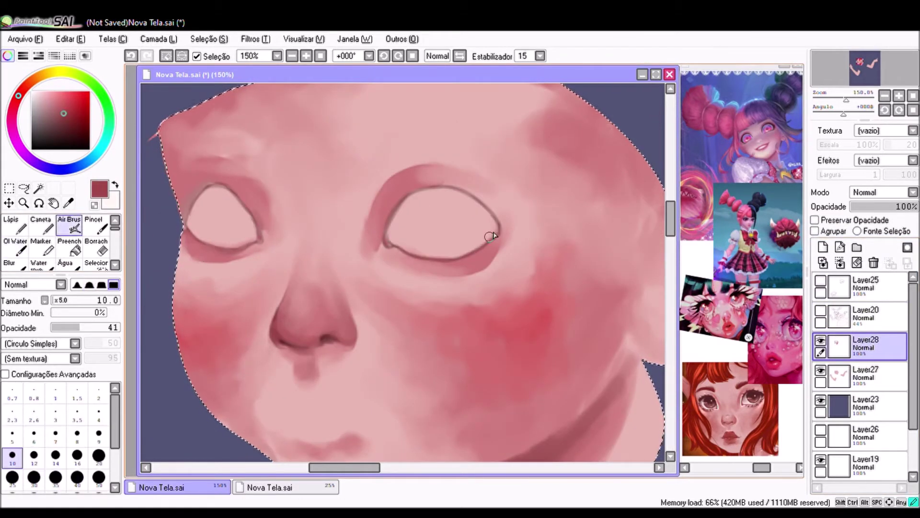
key(b)
click(69, 223)
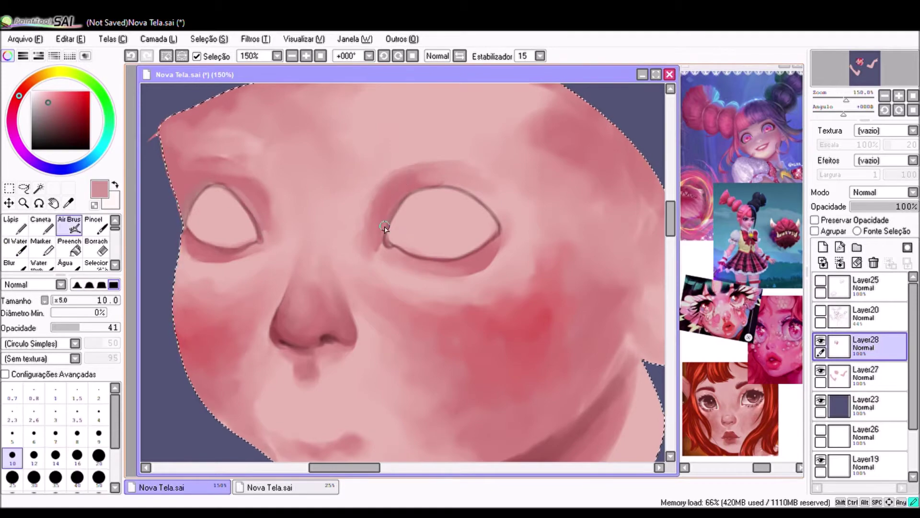
key(ctrl+minus)
key(b)
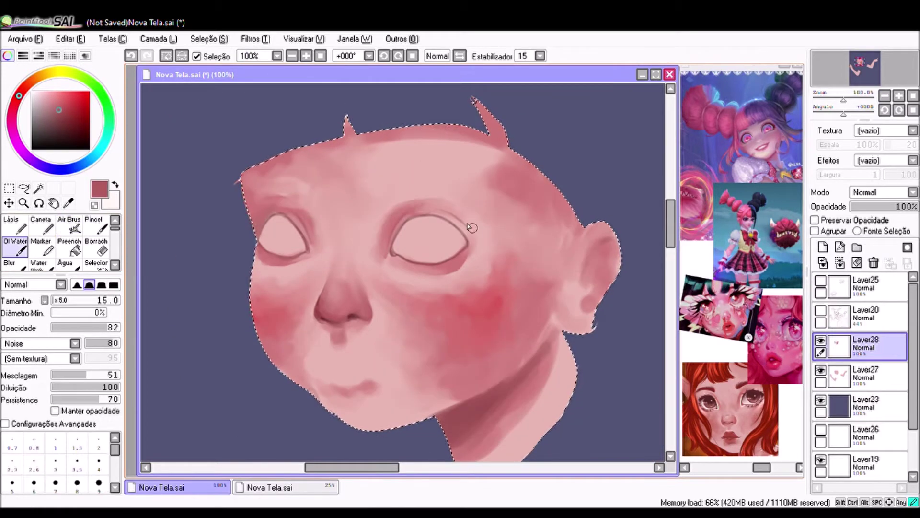
Step: Show the sketch and paint thick dark maroon upper lash lines on a new layer, starting with the Airbrush at size 20 and 55 opacity
click(820, 311)
key(ctrl+plus)
click(823, 247)
key(a)
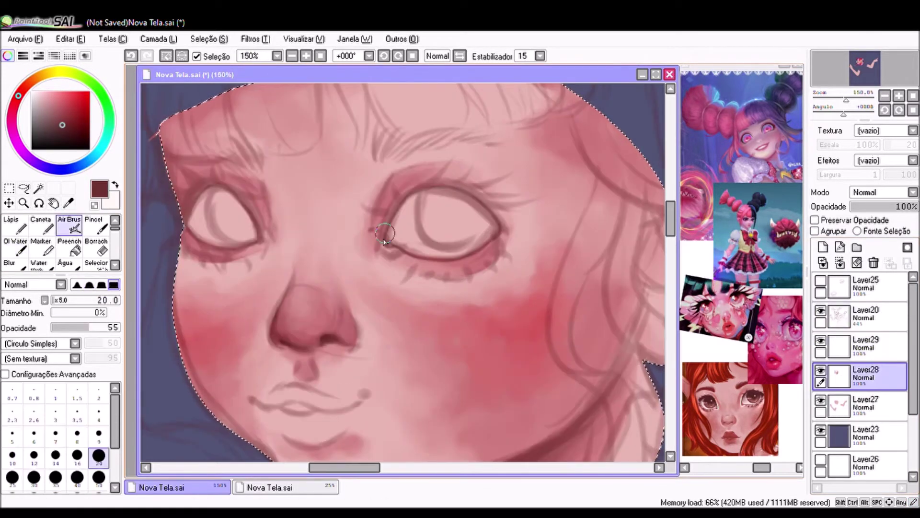
mouse_move(386, 232)
mouse_down()
mouse_move(480, 190)
mouse_move(516, 230)
mouse_up()
key(e)
key(a)
drag(398, 192, 508, 225)
key(e)
key(a)
Step: Draw dark maroon upper and lower lashes on both eyes with the Airbrush at size 10, and clear the selection
key(bracketleft)
key(bracketleft)
key(bracketleft)
key(bracketleft)
drag(431, 179, 447, 156)
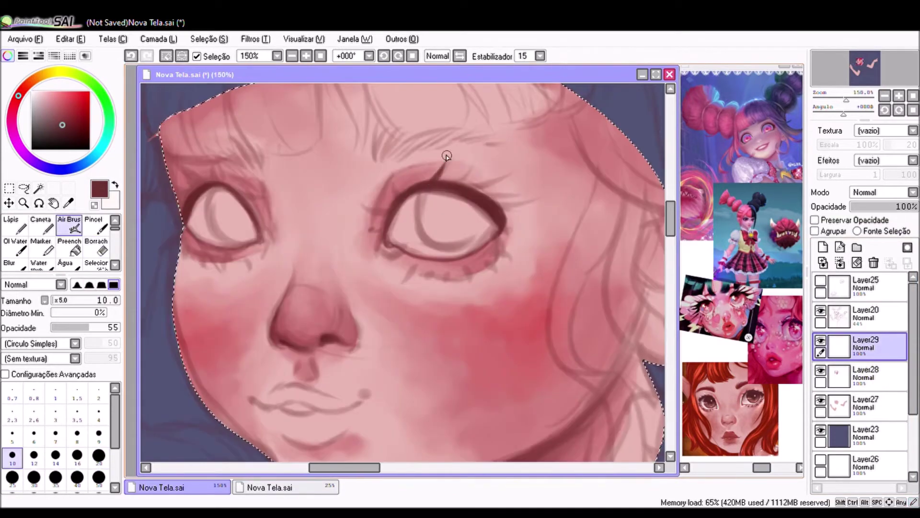
drag(367, 208, 511, 214)
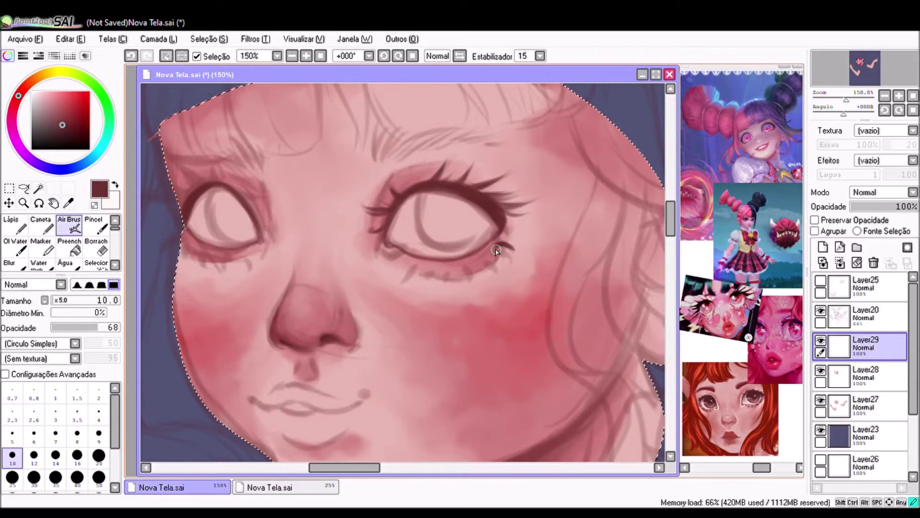
scroll(405, 281, down, 2)
key(ctrl+d)
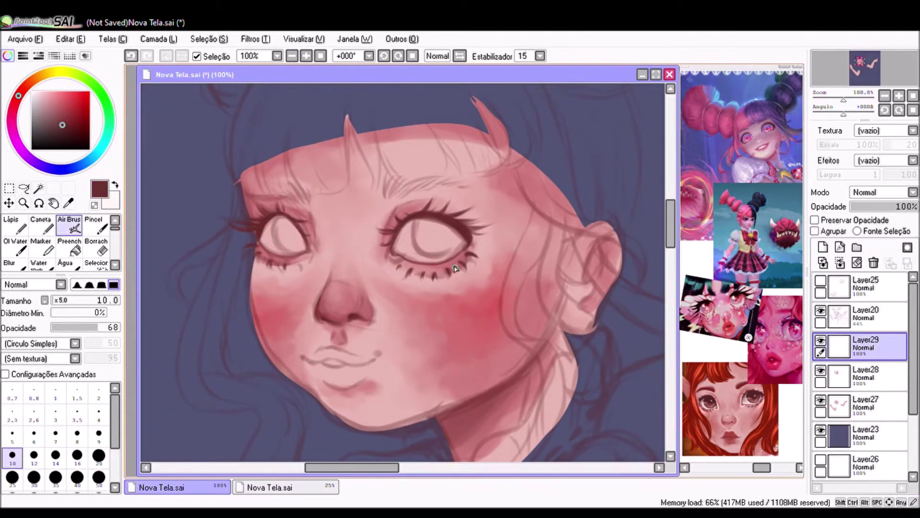
Step: Fill both eyes with large round dark maroon irises on a new layer, using the Airbrush at size 65 and 68 opacity
key(e)
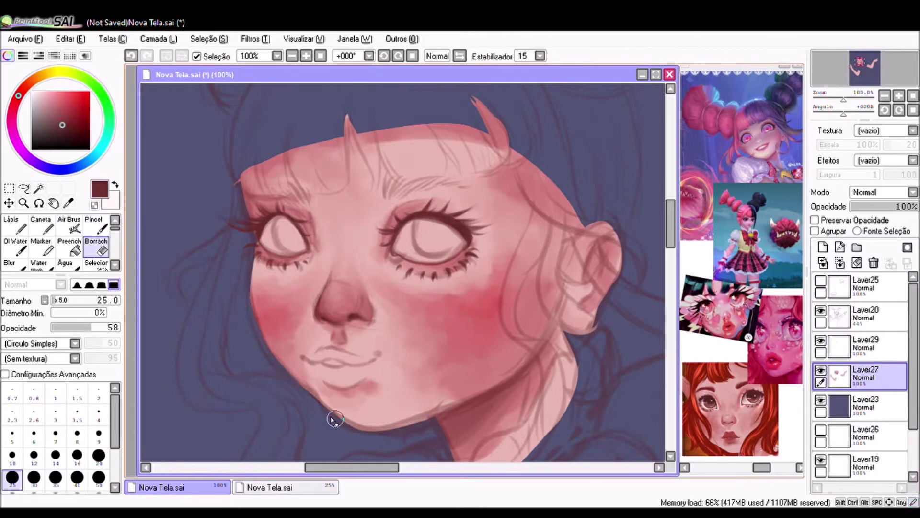
key(a)
key(ctrl+shift+n)
drag(434, 238, 441, 238)
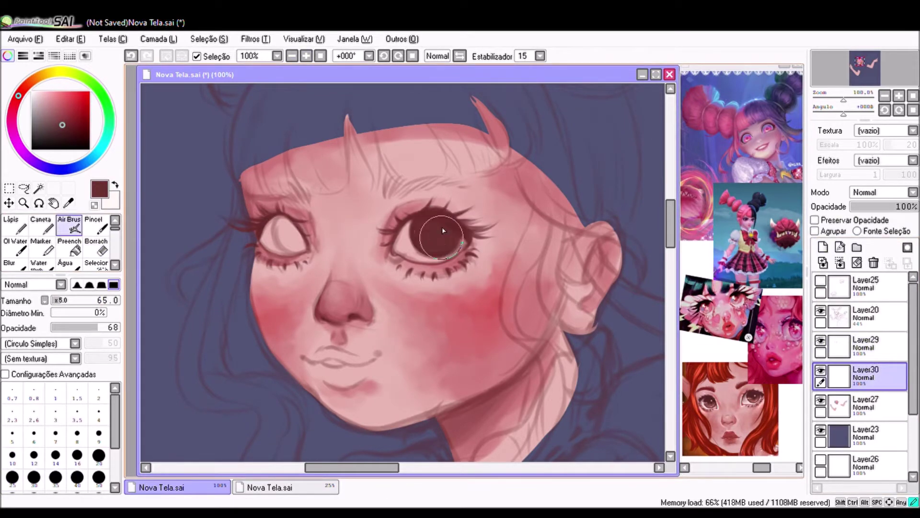
drag(288, 230, 295, 232)
scroll(402, 271, down, 5)
scroll(402, 271, up, 5)
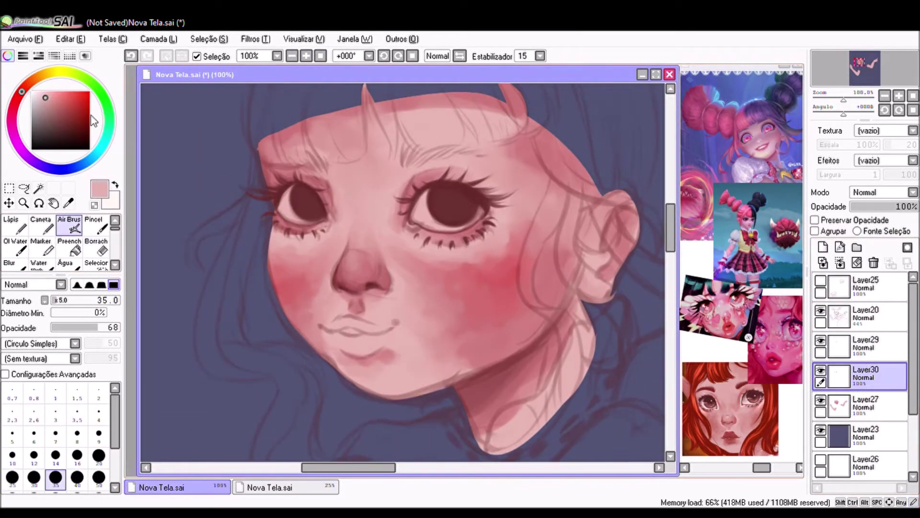
Step: Paint the whites of both eyes on a new layer beneath the irises
key(ctrl+shift+n)
drag(276, 196, 294, 216)
scroll(287, 211, up, 2)
mouse_move(422, 201)
mouse_down()
mouse_move(460, 225)
mouse_move(496, 215)
mouse_up()
scroll(496, 216, down, 2)
Step: Keep a hidden copy of the sketch layer and erase the line art over the eyes on Layer20
key(ctrl+shift+n)
scroll(408, 278, down, 1)
key(ctrl+t)
click(306, 55)
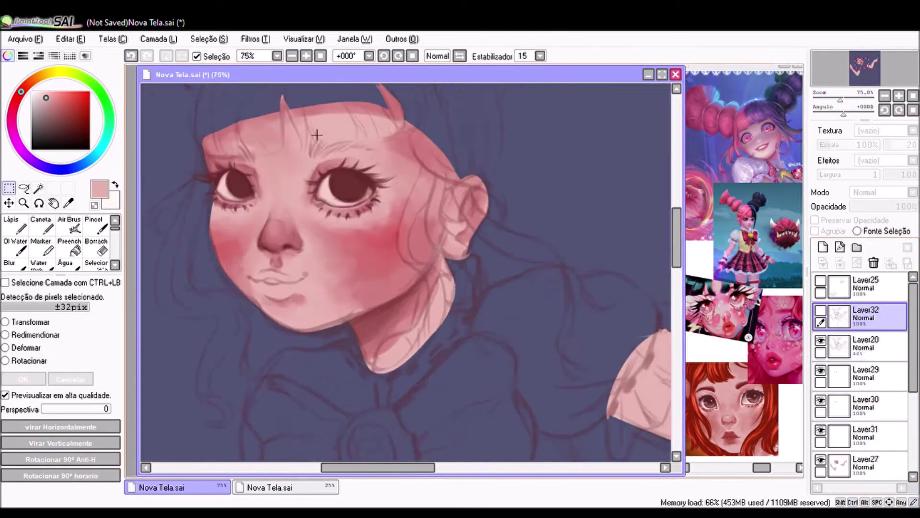
click(306, 56)
ctrl+click(346, 228)
key(e)
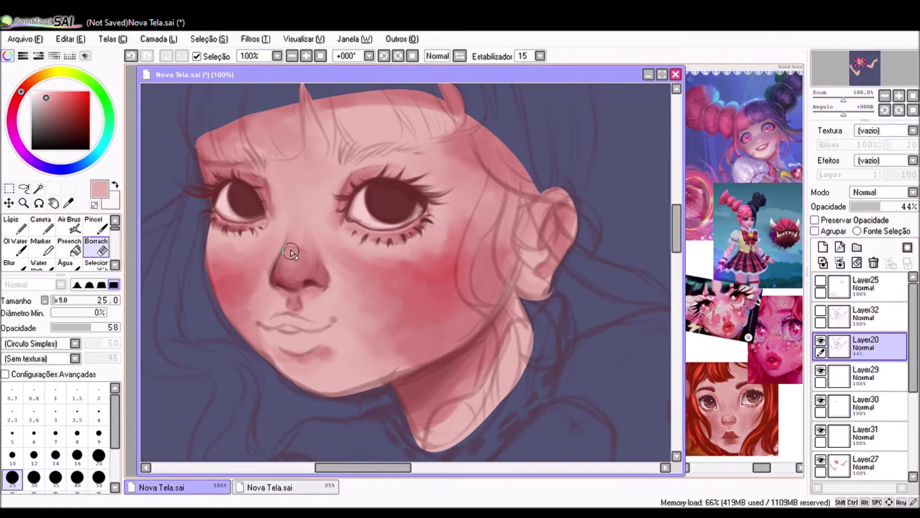
Step: Paint full rose lips on a new layer with the Airbrush at size 15 and 73 opacity, smoothing them with OI Water
key(a)
alt+click(268, 328)
key(ctrl+shift+n)
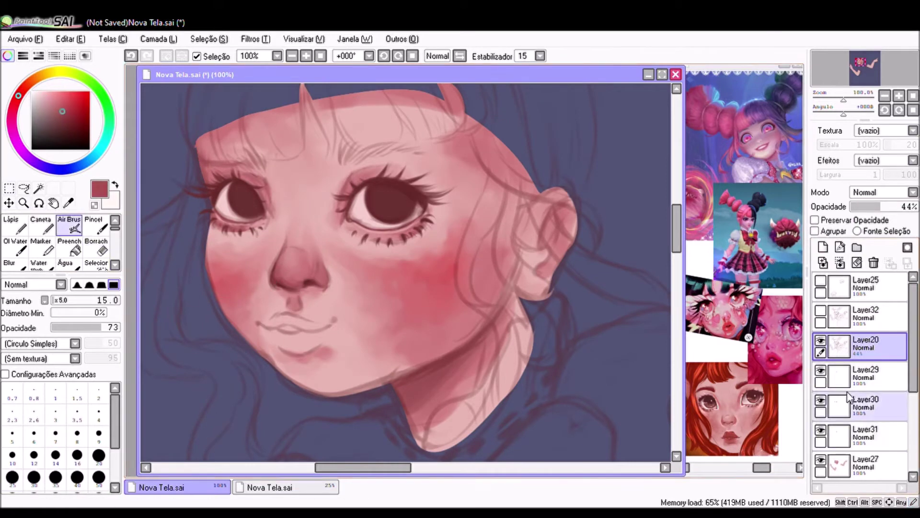
key(w)
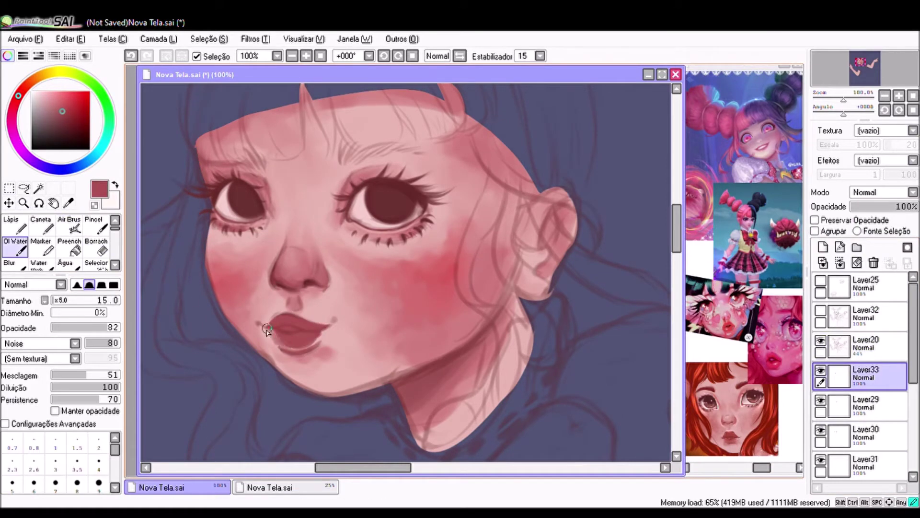
key(a)
alt+click(283, 330)
Step: Draw the mouth line and upturned corners in dark maroon at size 5, and erase the mouth sketch on Layer20
alt+click(378, 188)
scroll(378, 188, up, 1)
click(12, 434)
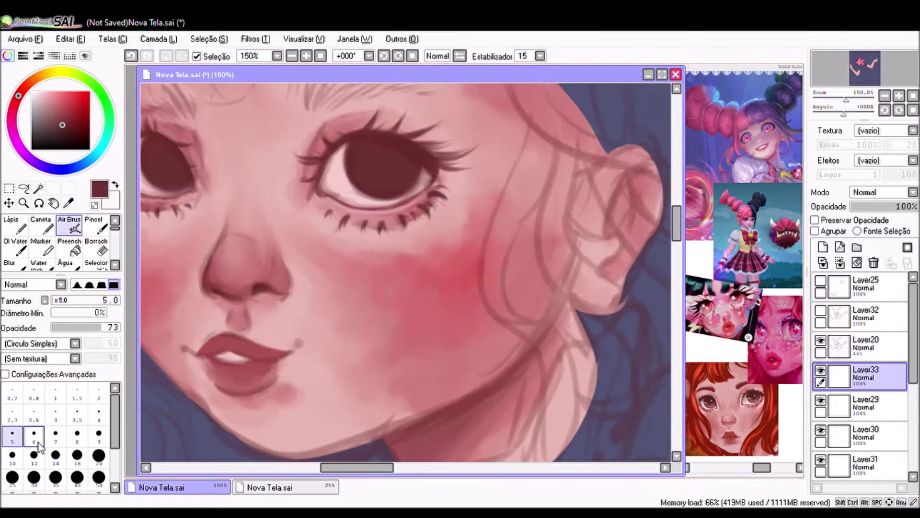
scroll(217, 356, down, 1)
scroll(217, 356, up, 1)
click(291, 56)
key(ctrl+t)
click(865, 345)
key(Return)
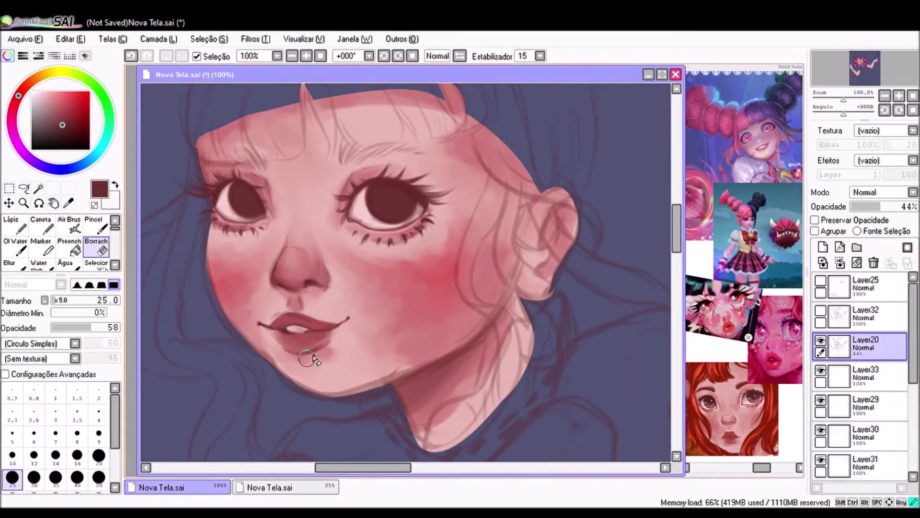
Step: Deepen the upper lip with dark maroon, using the Airbrush at size 10 and 73 opacity
alt+click(375, 190)
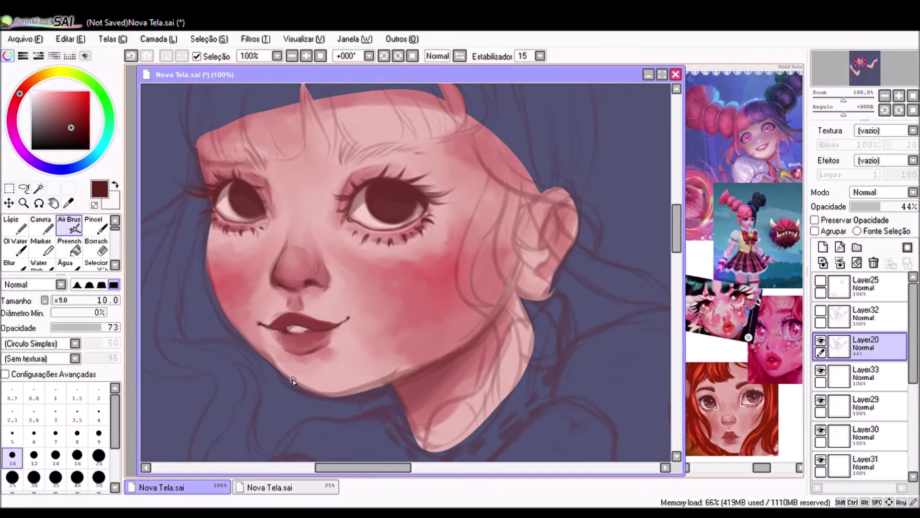
key(e)
key(b)
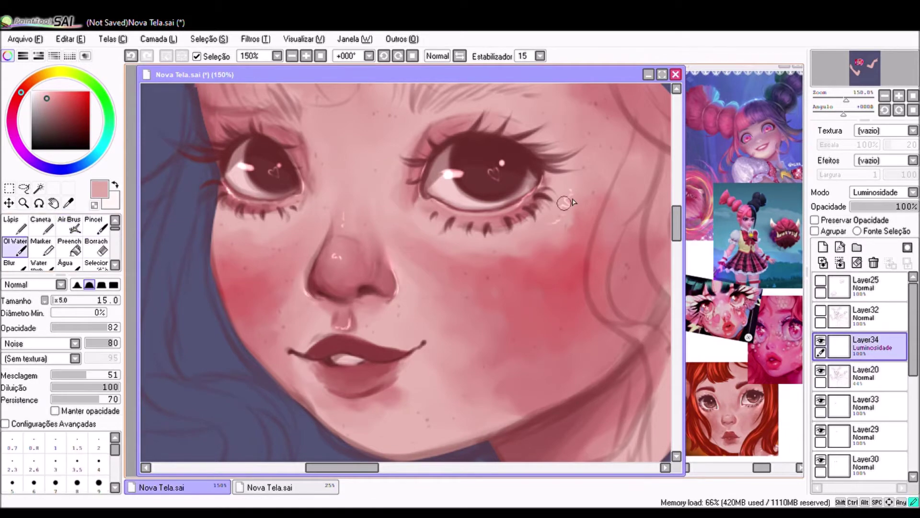
Step: Add fine pale pink highlights to the lashes, face contour and skin on the Luminosidade layer with the Airbrush at size 5
scroll(491, 223, up, 3)
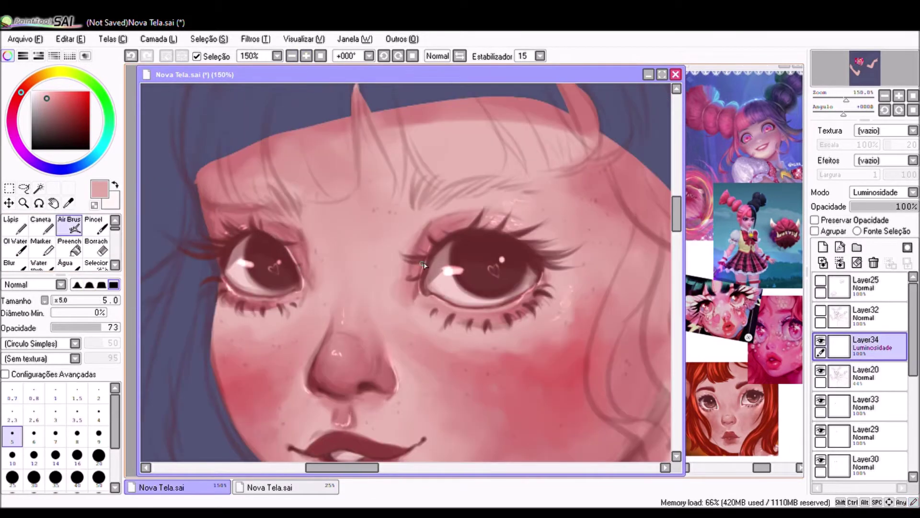
drag(223, 250, 207, 280)
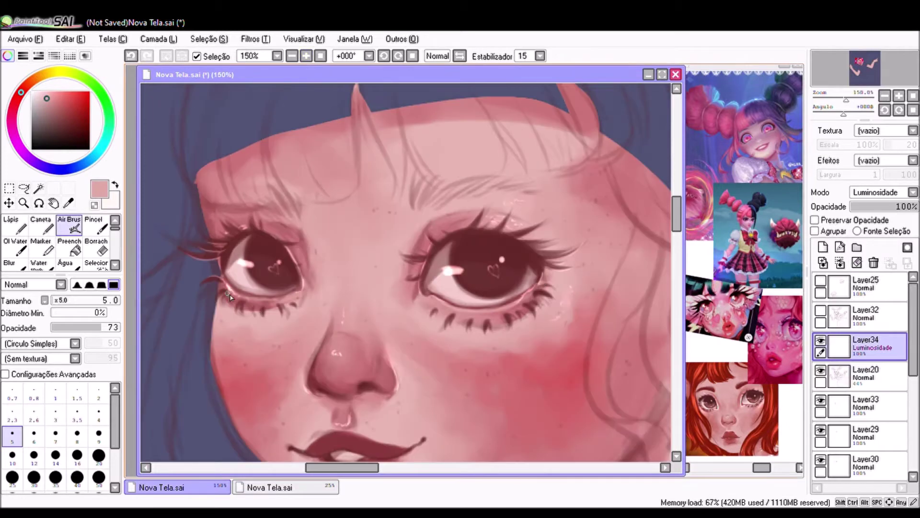
scroll(327, 348, down, 4)
scroll(342, 314, down, 1)
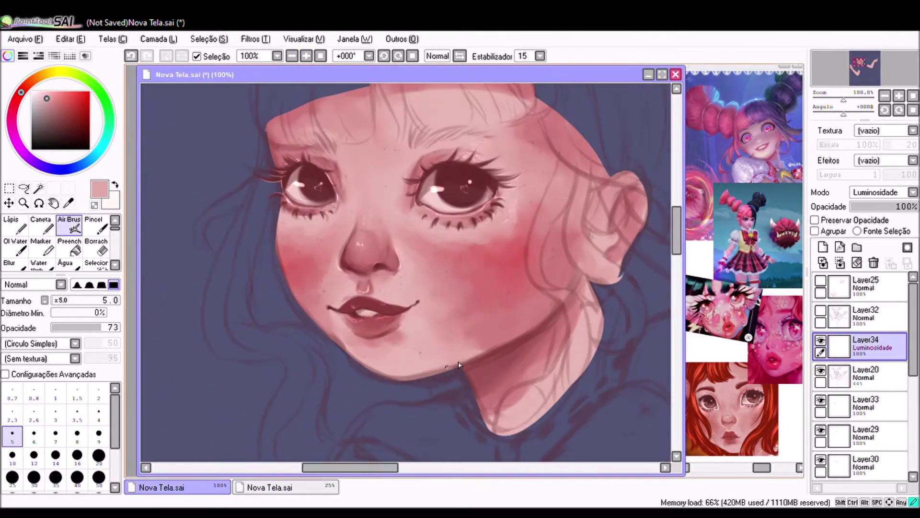
scroll(234, 261, up, 1)
scroll(307, 63, down, 1)
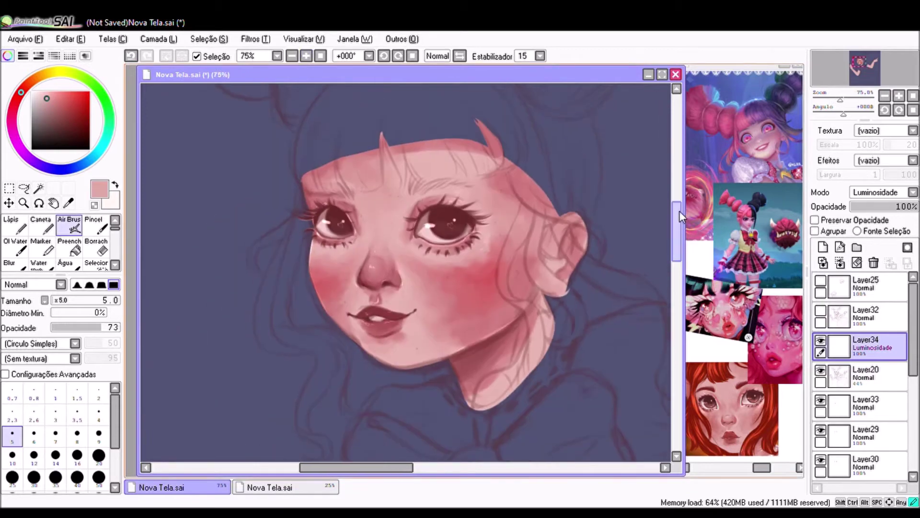
scroll(481, 362, up, 1)
click(293, 57)
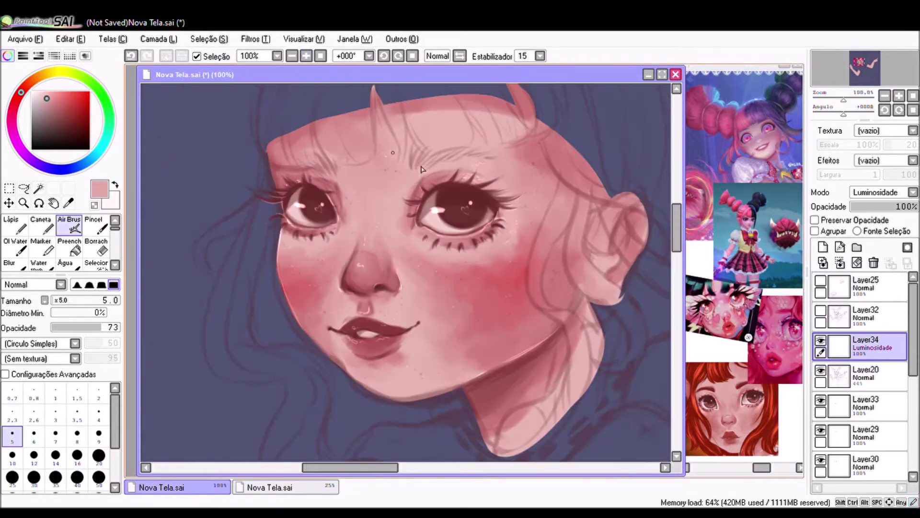
scroll(434, 290, down, 2)
Step: Paint magenta color into both irises on a new layer above the dark iris layer, blending it with OI Water at size 15
click(823, 247)
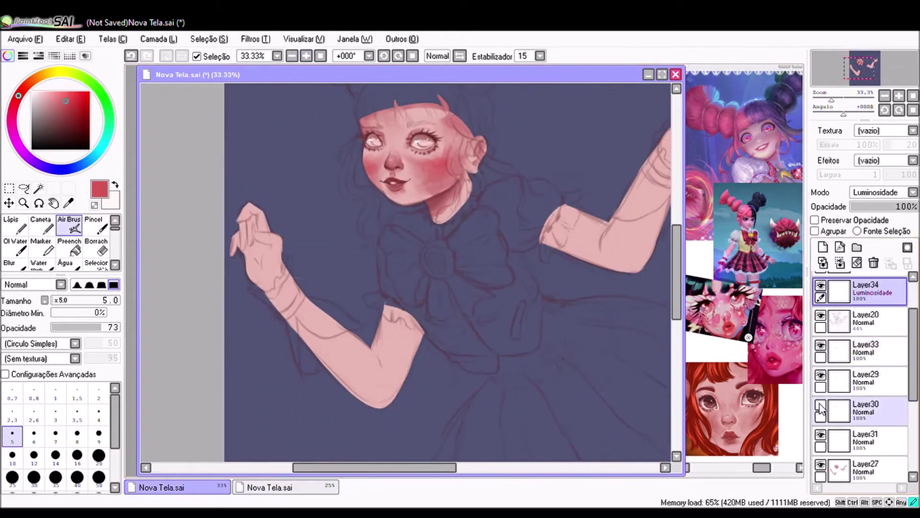
scroll(335, 240, up, 2)
click(77, 476)
click(61, 101)
scroll(258, 185, up, 1)
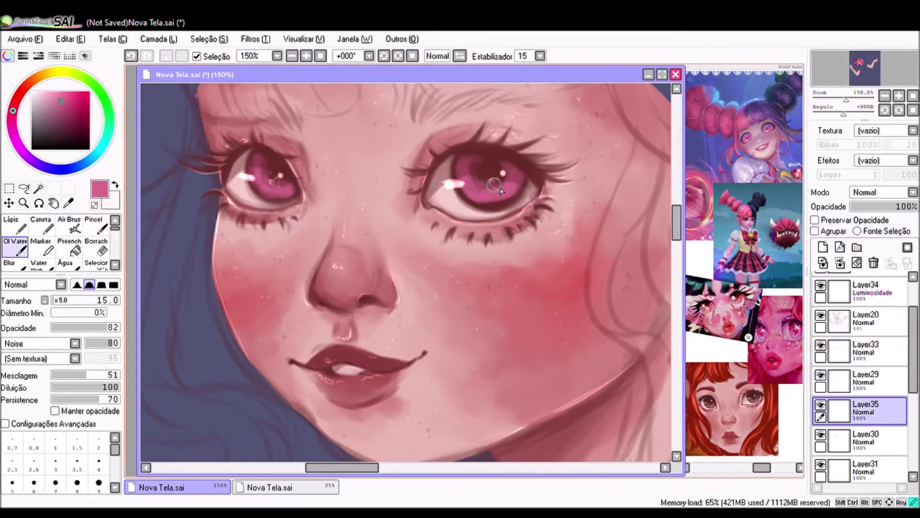
Step: Shade the upper part of both magenta irises with dark maroon, using the Airbrush at size 40 and 48 opacity
scroll(405, 274, down, 2)
scroll(405, 273, up, 1)
click(292, 57)
click(306, 56)
click(863, 291)
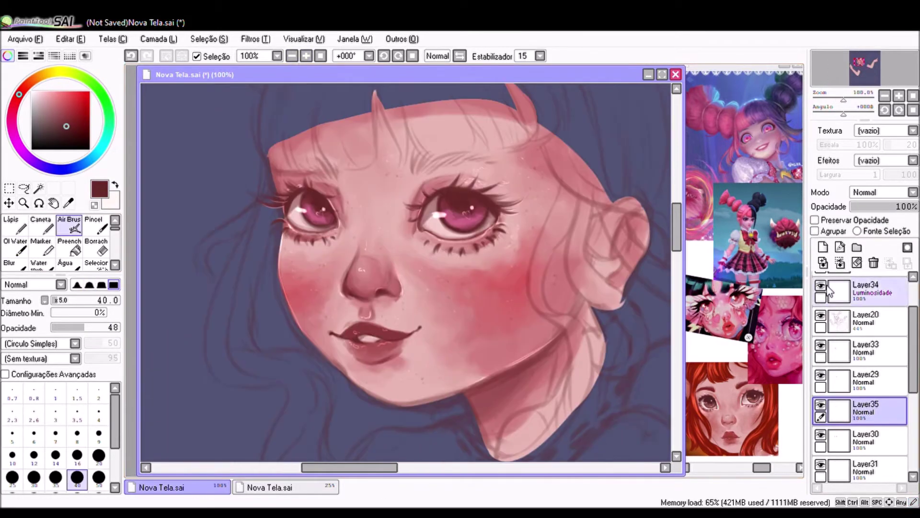
alt+click(316, 216)
click(56, 477)
Step: Select the pointing arm on Layer27 and shade its sleeve end, elbow and hand in rose, blending with OI Water at size 50
click(292, 57)
scroll(380, 240, down, 2)
scroll(380, 179, down, 1)
scroll(863, 374, down, 3)
click(863, 369)
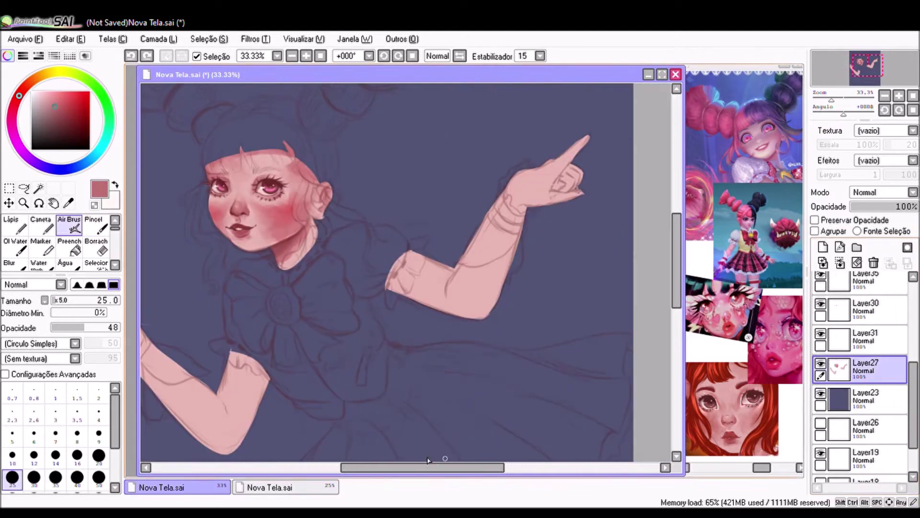
click(12, 477)
key(b)
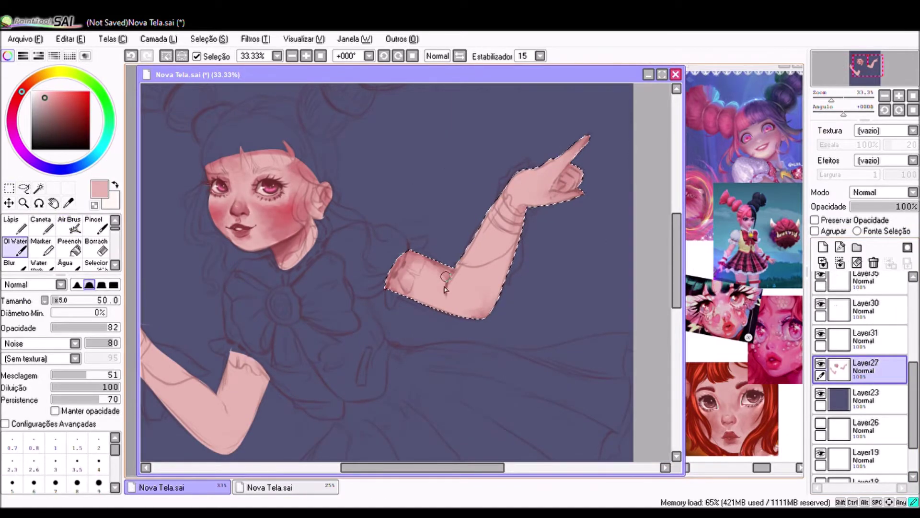
key(a)
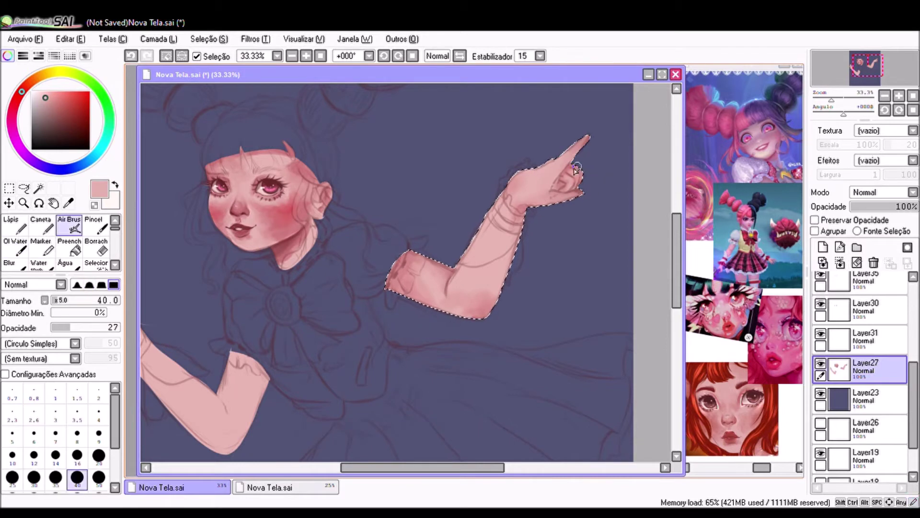
Step: Redden the fingertip, curled fingers and elbow of the pointing arm and deepen the shadow at its sleeve end
alt+click(573, 175)
key(b)
key(a)
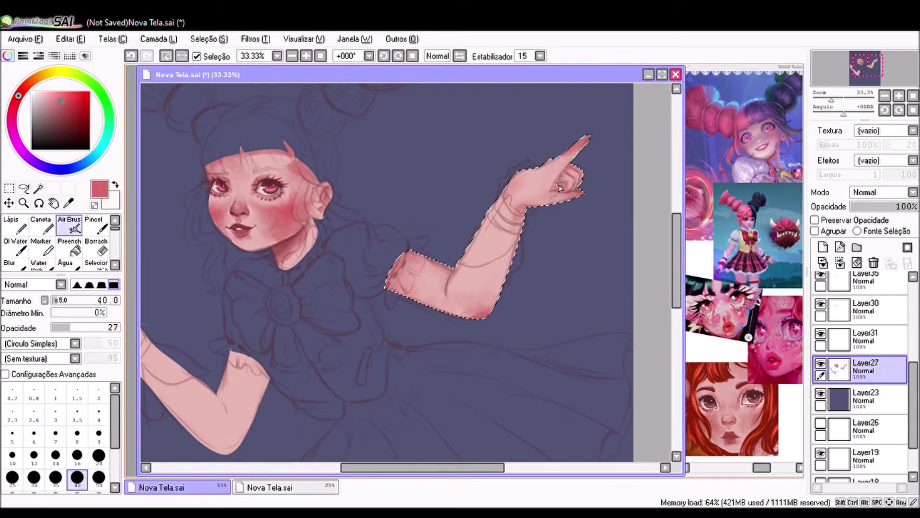
key(b)
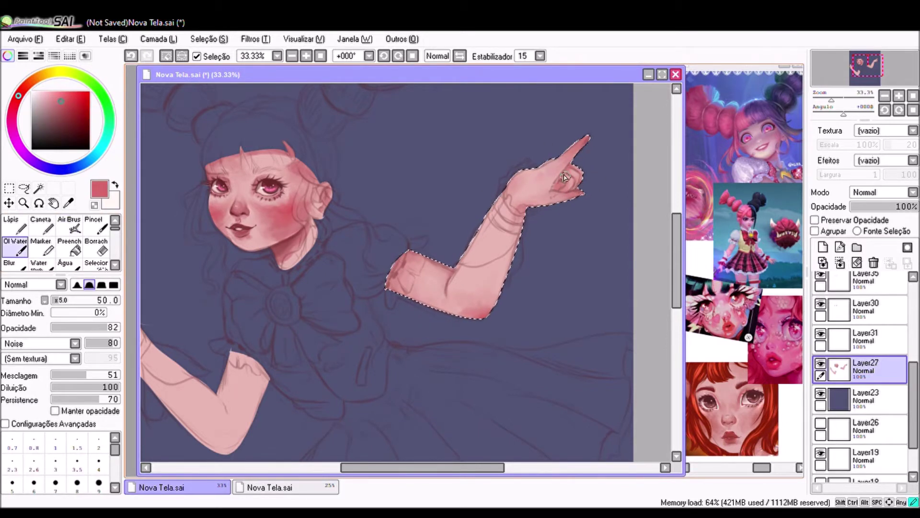
key(a)
drag(397, 271, 424, 288)
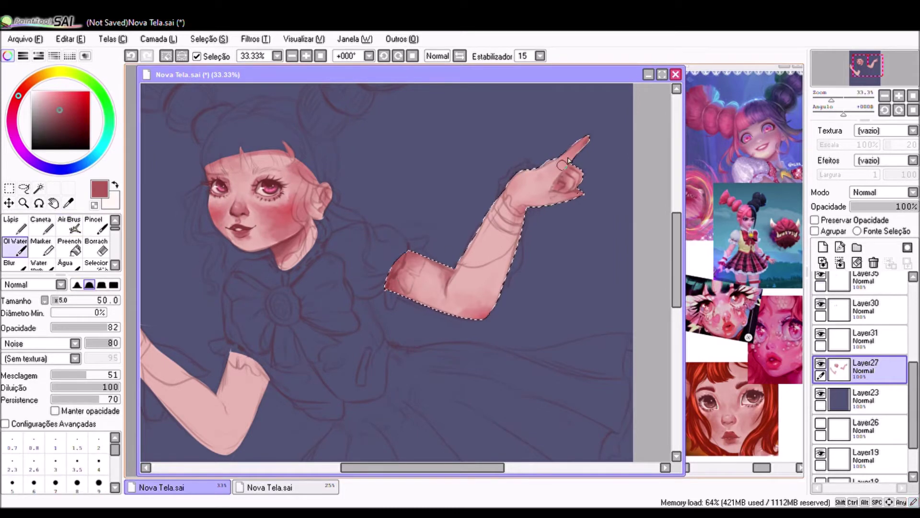
Step: Shade the elbow and forearm of the other arm in rose and blend the color with OI Water
drag(456, 468, 426, 467)
key(ctrl+z)
mouse_move(307, 454)
mouse_down()
mouse_move(201, 306)
mouse_move(211, 326)
mouse_up()
key(b)
key(a)
key(b)
mouse_move(312, 446)
mouse_down()
mouse_move(192, 278)
mouse_move(326, 445)
mouse_up()
Step: Paint rose shadows on the palm, fingers and sleeve end of the second arm, and blend its elbow and upper arm
key(a)
alt+click(197, 304)
mouse_move(198, 305)
mouse_down()
mouse_move(211, 261)
mouse_move(211, 329)
mouse_move(225, 365)
mouse_up()
key(b)
drag(331, 431, 343, 377)
alt+click(343, 377)
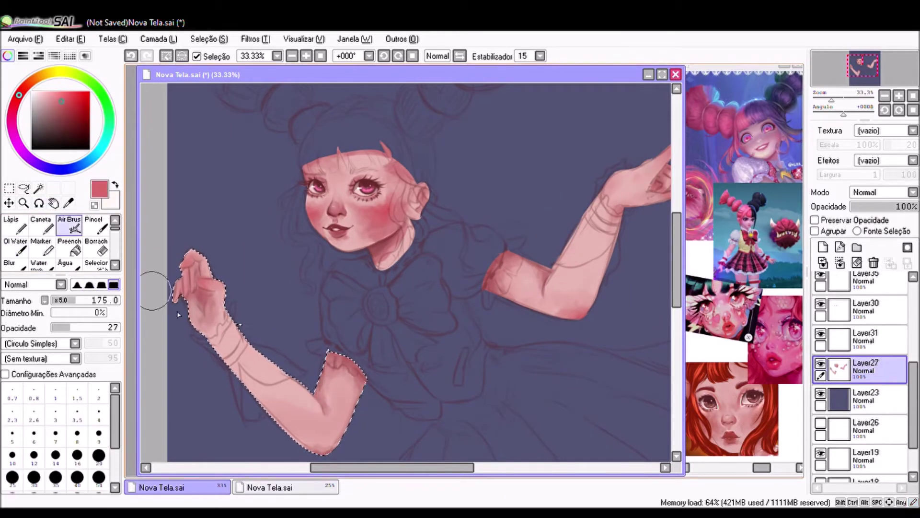
Step: Lower the opacity of the sketch layer Layer20 to 44%
ctrl+click(338, 427)
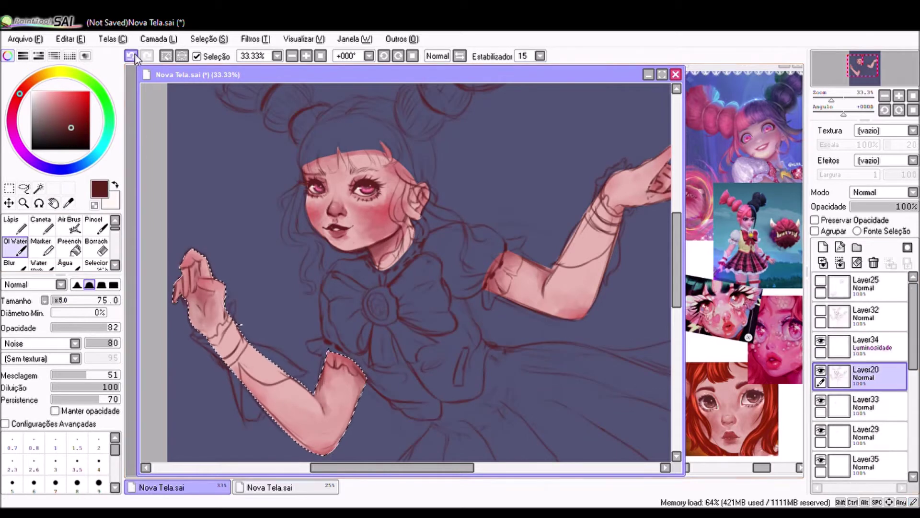
key(a)
alt+click(365, 379)
scroll(364, 378, up, 1)
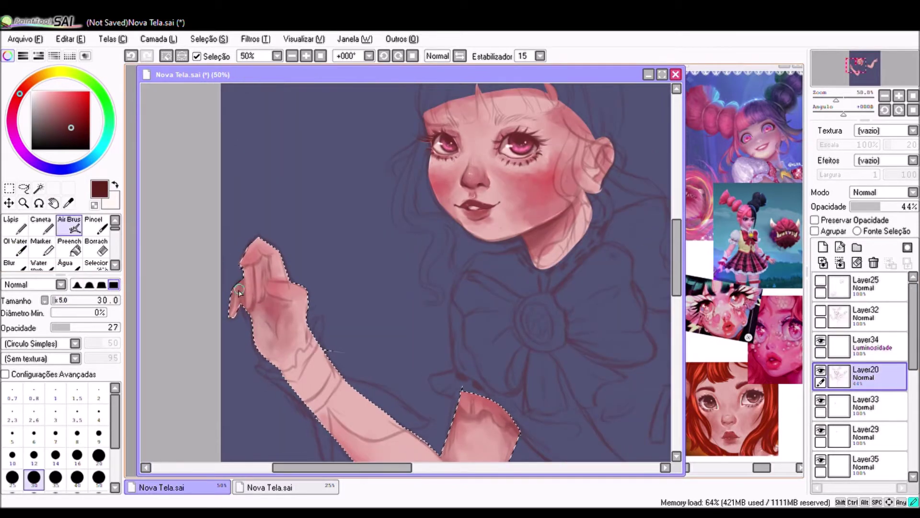
Step: Deselect the arm and define the raised hand's fingers, thumb and palm shadows on Layer27 with the airbrush at size 20
key(ctrl+d)
ctrl+click(254, 283)
alt+click(252, 276)
key(bracketleft)
key(bracketleft)
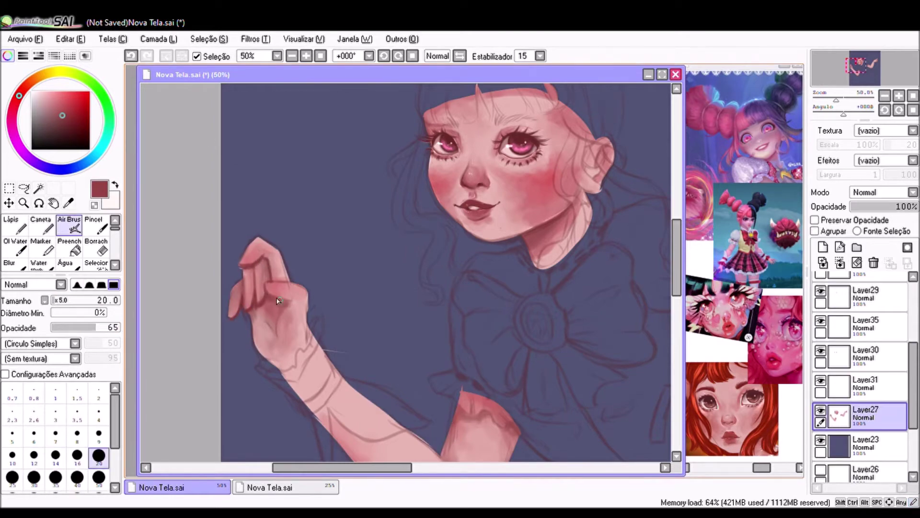
scroll(267, 293, down, 2)
scroll(308, 304, up, 2)
alt+click(279, 278)
Step: Add a new layer above the skin and paint dark red nails on the raised hand, enlarging the airbrush to size 25
key(ctrl+shift+n)
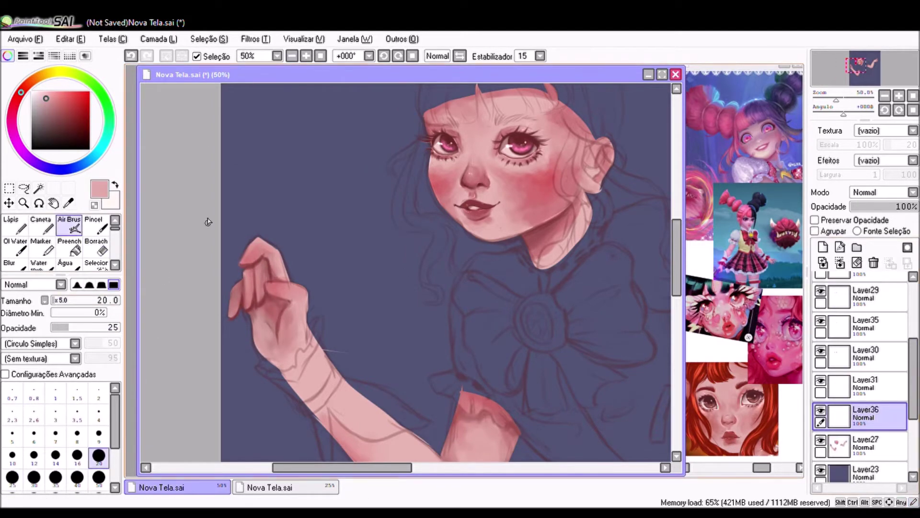
key(bracketright)
alt+click(231, 319)
ctrl+click(257, 305)
alt+click(268, 317)
click(913, 96)
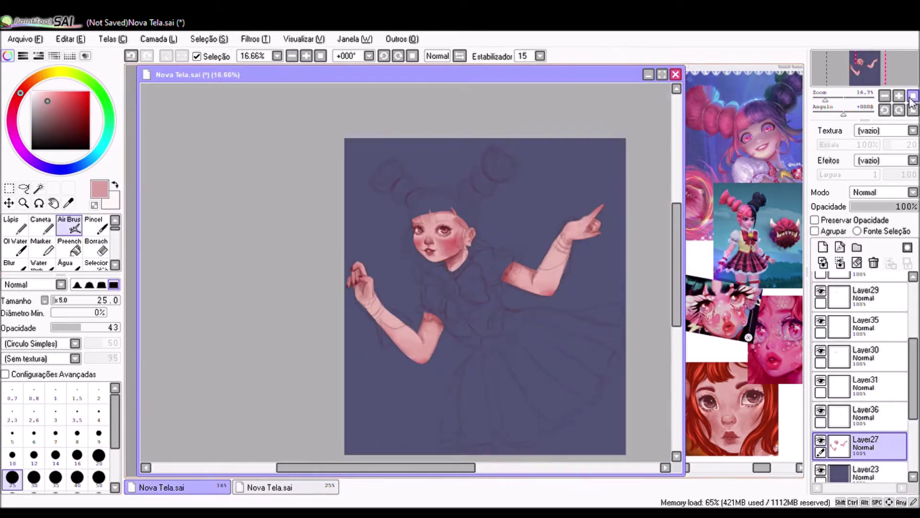
Step: Paint pointed dark red nails on the pointing hand, deepen the curled fingers' shadow and clean the edges with the eraser
click(306, 56)
click(306, 56)
click(306, 56)
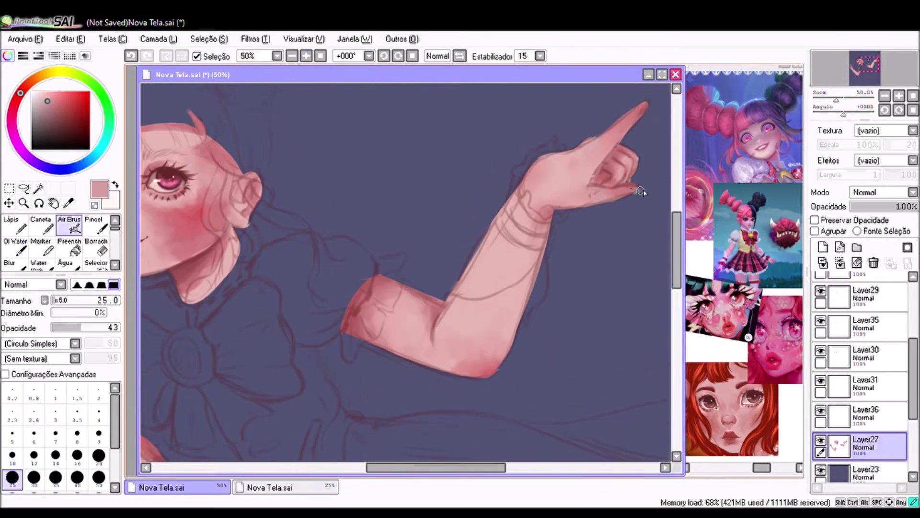
drag(639, 214, 553, 190)
alt+click(552, 190)
key(b)
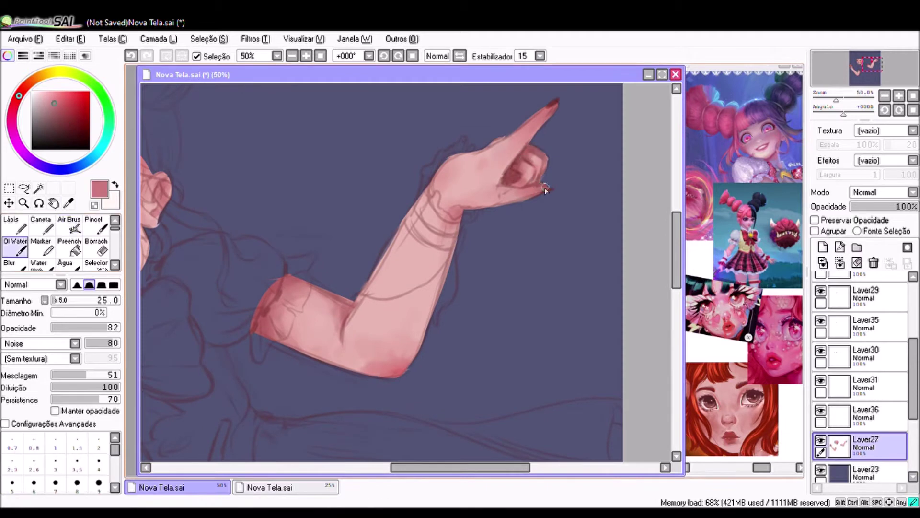
key(e)
click(292, 56)
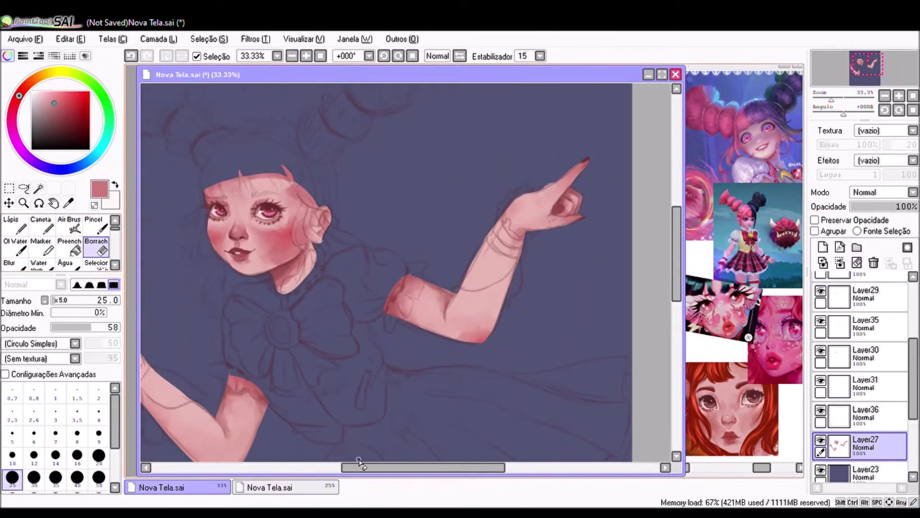
click(292, 56)
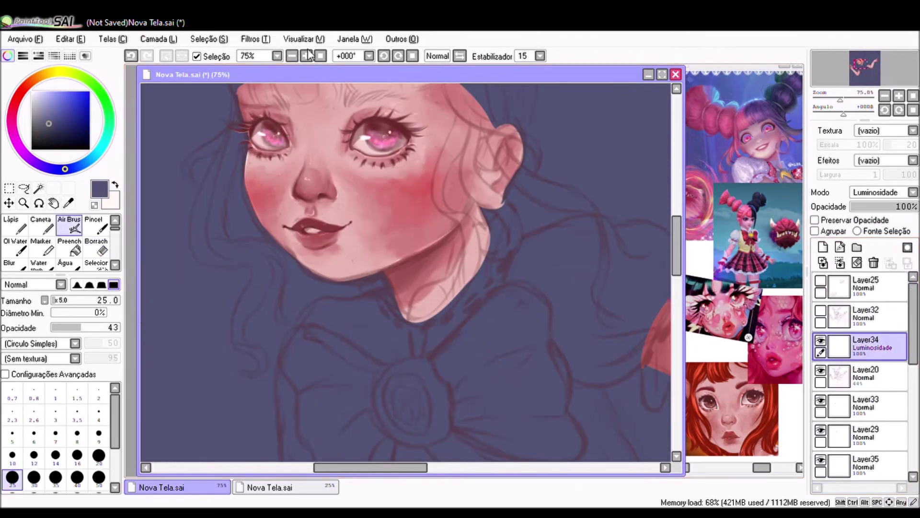
Step: Brighten the pink irises and outline the dark half of the hair with its bangs and bubble ponytail on Layer38
alt+click(267, 143)
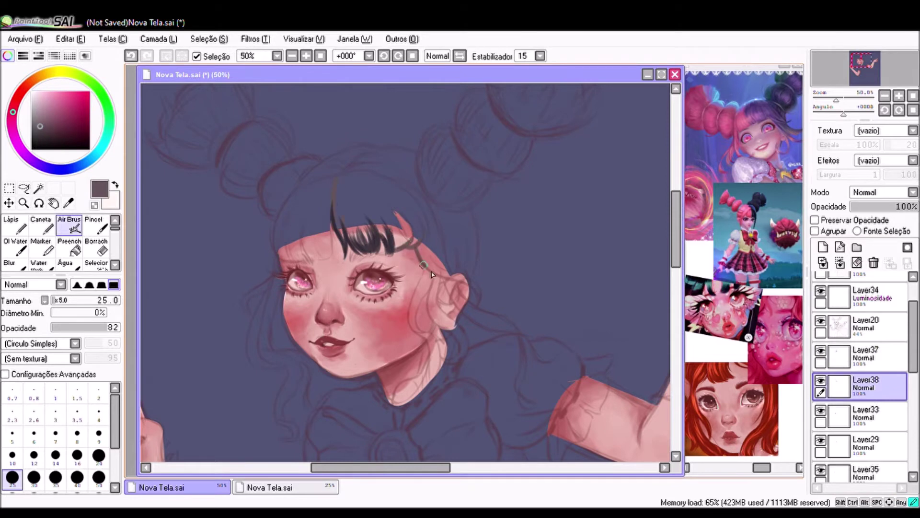
scroll(586, 205, up, 2)
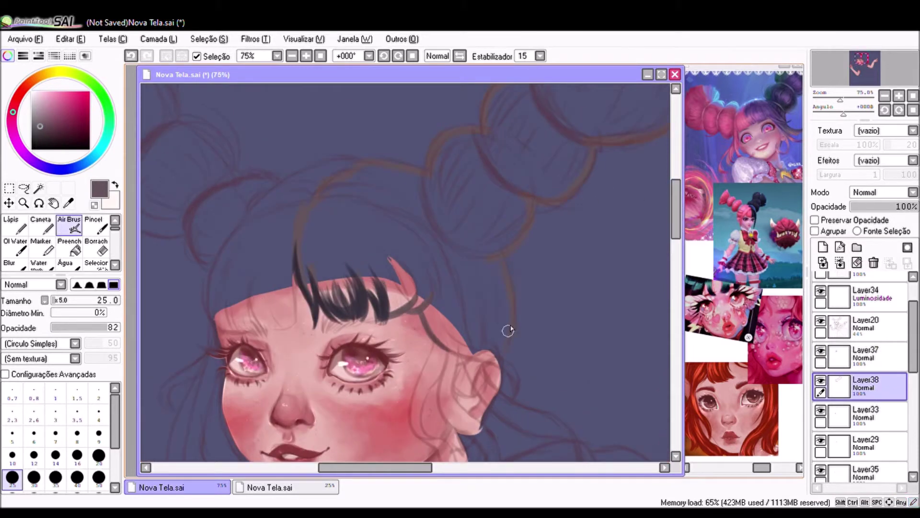
scroll(529, 387, down, 2)
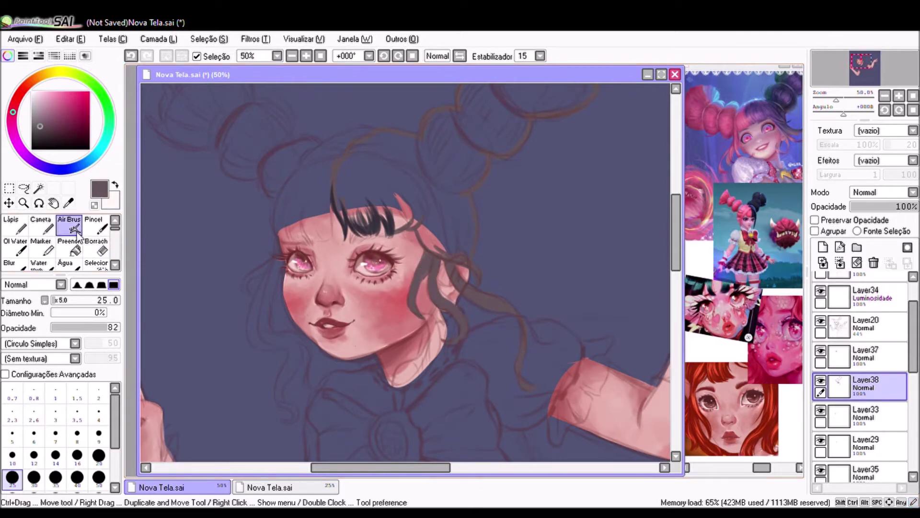
Step: Paint the wavy loose strands beside the ear and fill the dark half of the hair with its base color
scroll(609, 247, up, 2)
key(e)
key(v)
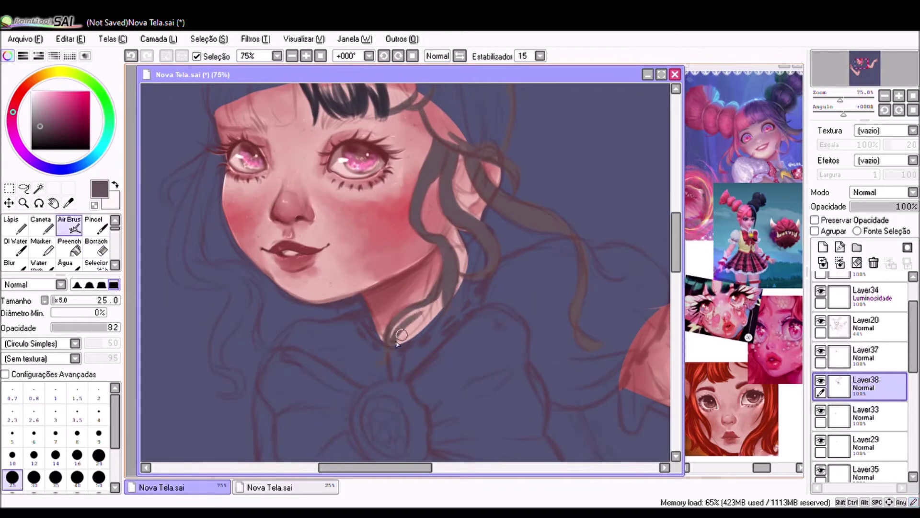
scroll(432, 312, down, 1)
scroll(441, 237, up, 1)
scroll(507, 267, down, 2)
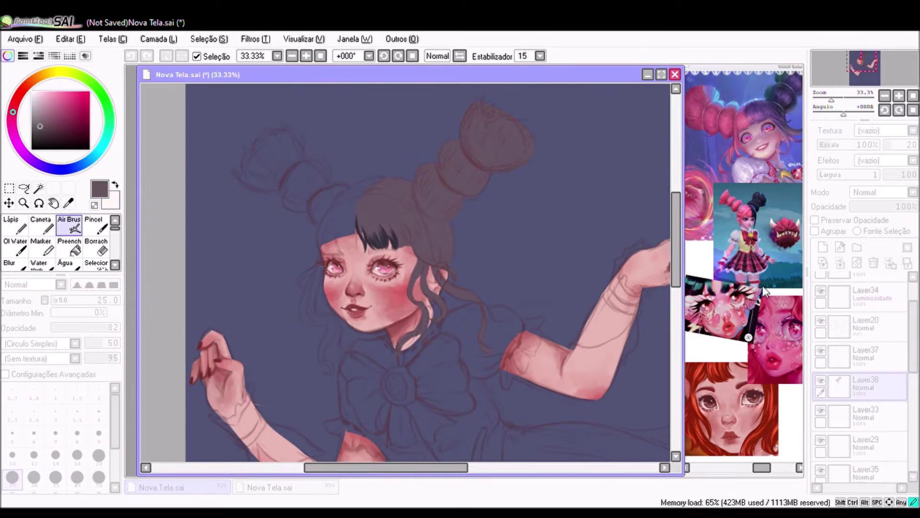
Step: Paint dark purple strands across the bangs on Layer37 with the airbrush at size 25
scroll(407, 269, up, 3)
click(865, 357)
alt+click(268, 206)
mouse_move(262, 226)
mouse_down()
mouse_move(276, 163)
mouse_move(309, 227)
mouse_up()
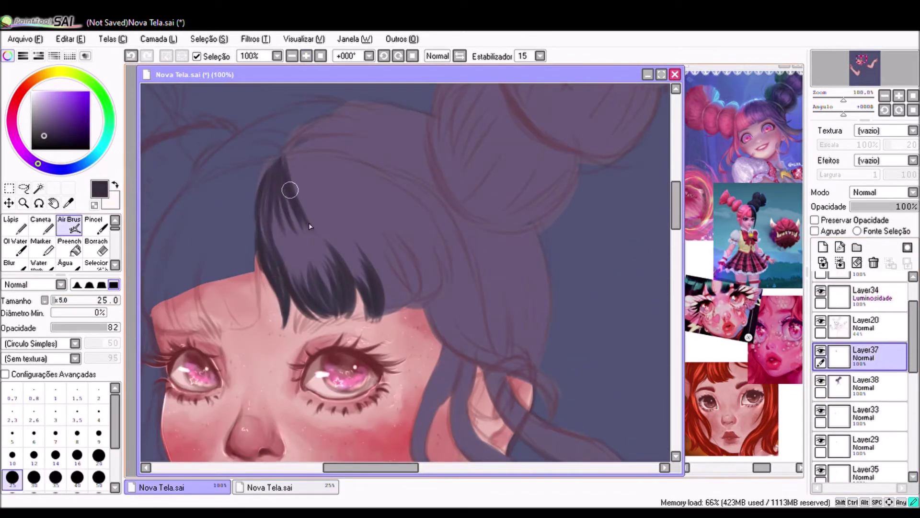
mouse_move(331, 187)
mouse_down()
mouse_move(391, 306)
mouse_move(361, 228)
mouse_up()
drag(408, 252, 421, 287)
drag(306, 158, 418, 238)
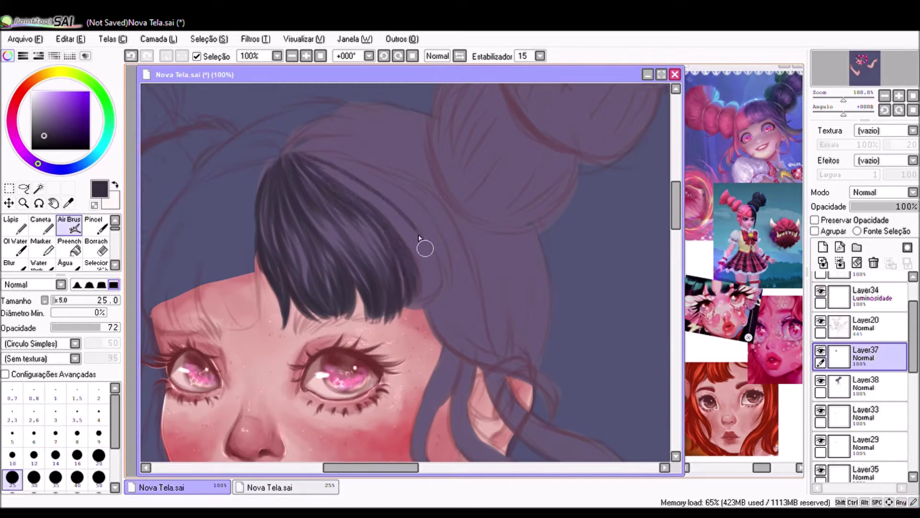
mouse_move(424, 302)
mouse_down()
mouse_move(323, 157)
mouse_move(456, 261)
mouse_up()
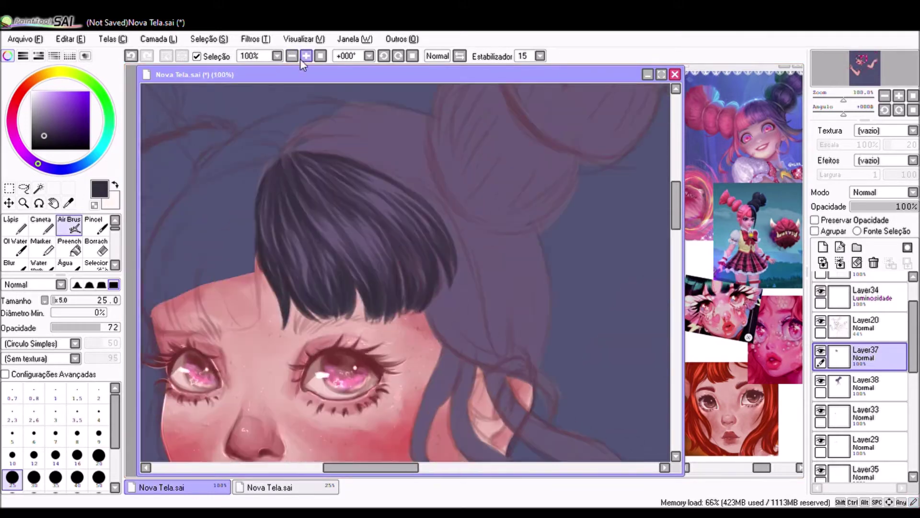
drag(383, 173, 431, 221)
Step: Add a new layer and shade the wavy loose strands by the cheek, ear and shoulder in dark purple
key(ctrl+shift+n)
mouse_move(434, 340)
mouse_down()
mouse_move(432, 267)
mouse_move(460, 360)
mouse_up()
scroll(446, 312, down, 3)
drag(460, 221, 431, 287)
mouse_move(431, 230)
mouse_down()
mouse_move(427, 324)
mouse_move(458, 372)
mouse_up()
scroll(450, 253, down, 3)
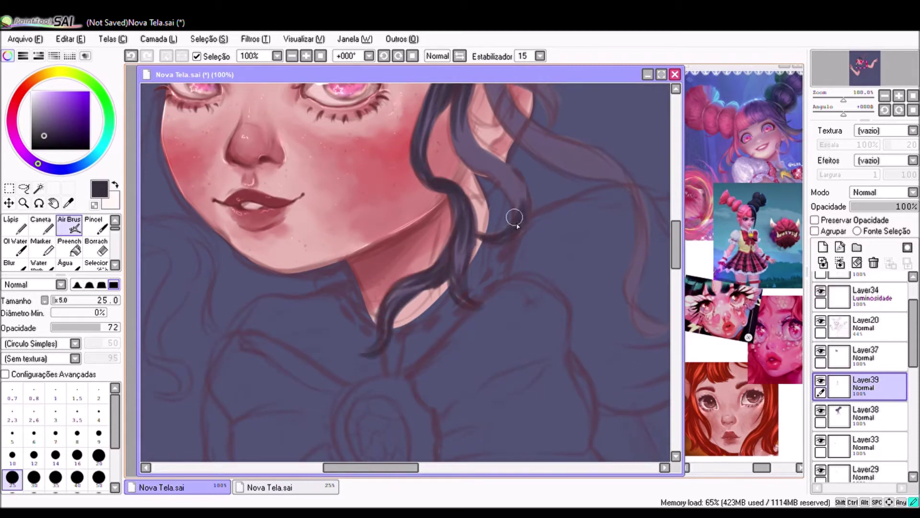
scroll(514, 218, up, 3)
scroll(602, 277, down, 2)
scroll(463, 305, right, 3)
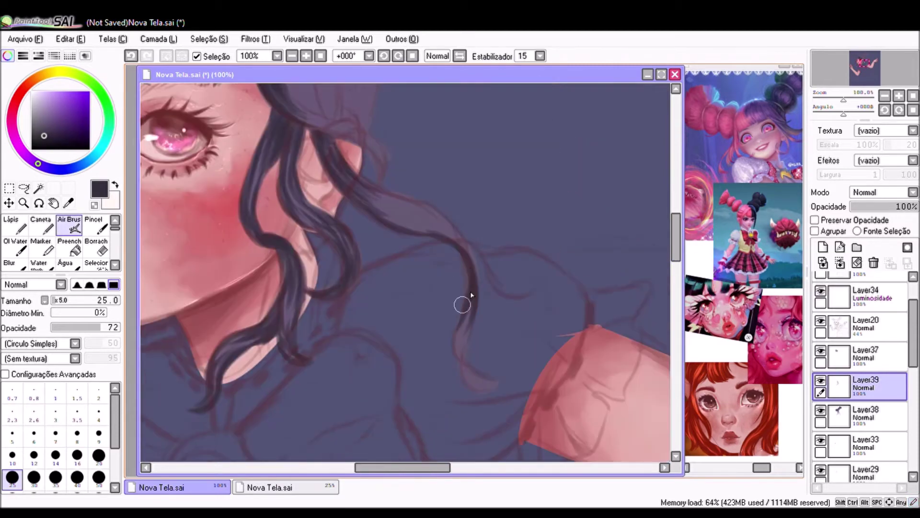
drag(365, 185, 475, 252)
drag(475, 252, 423, 223)
Step: Merge the loose strands with the bangs, clean the bangs with the eraser and add a thin curl behind the ear
drag(247, 254, 364, 331)
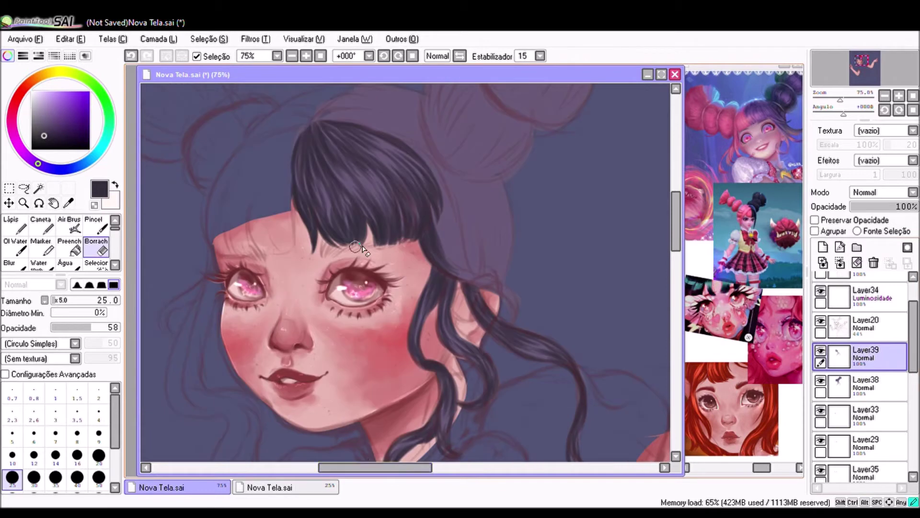
key(v)
drag(475, 350, 520, 392)
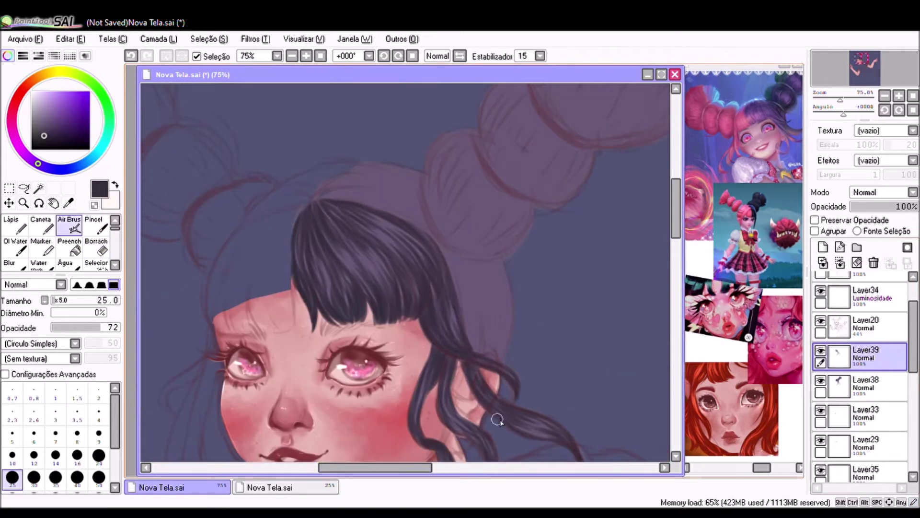
Step: Add a new layer and paint dark strands behind the bangs and over the crown, gathering toward the ponytail
key(ctrl+shift+n)
drag(493, 249, 460, 299)
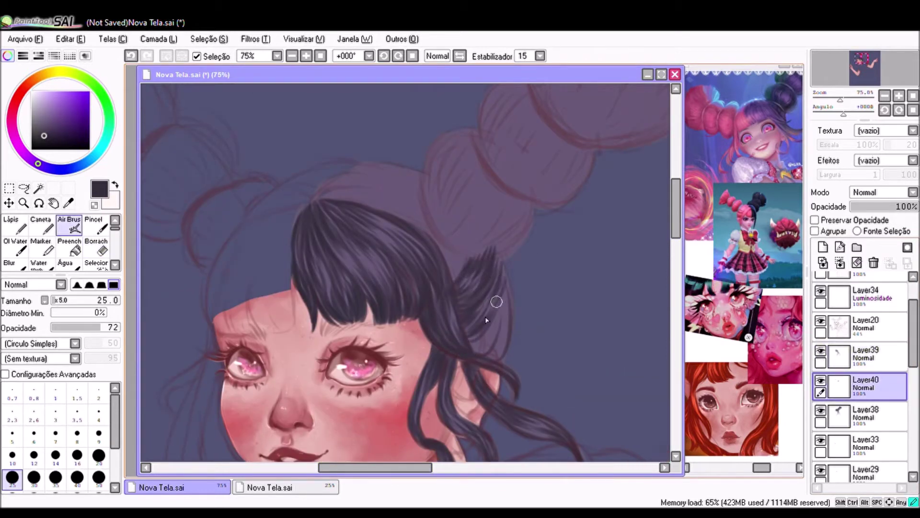
scroll(665, 201, up, 2)
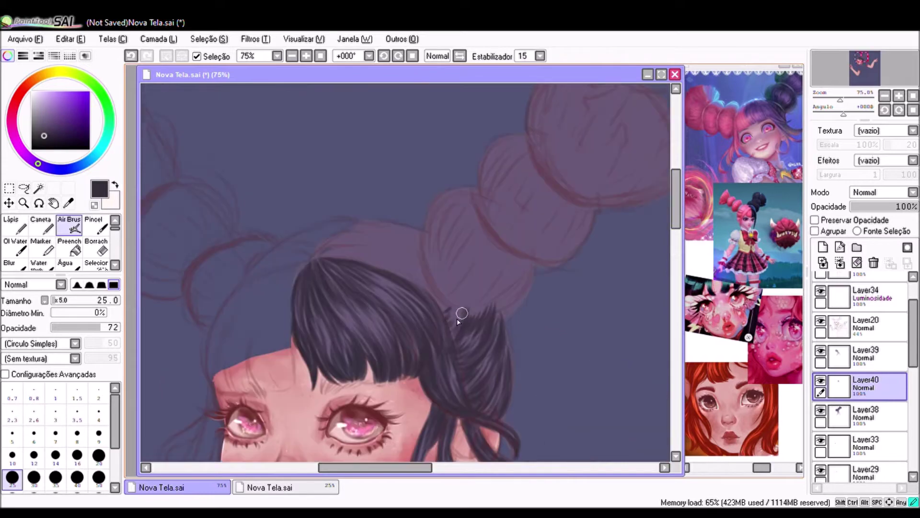
scroll(318, 251, down, 1)
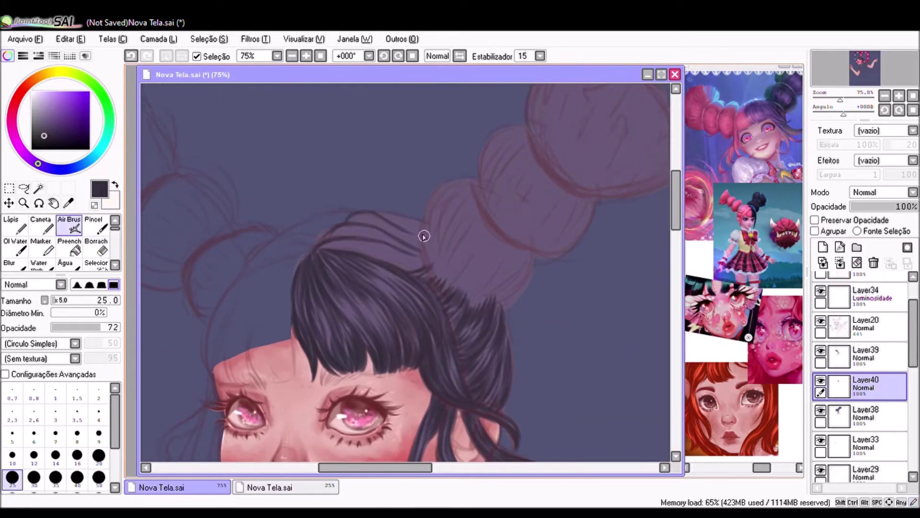
click(292, 55)
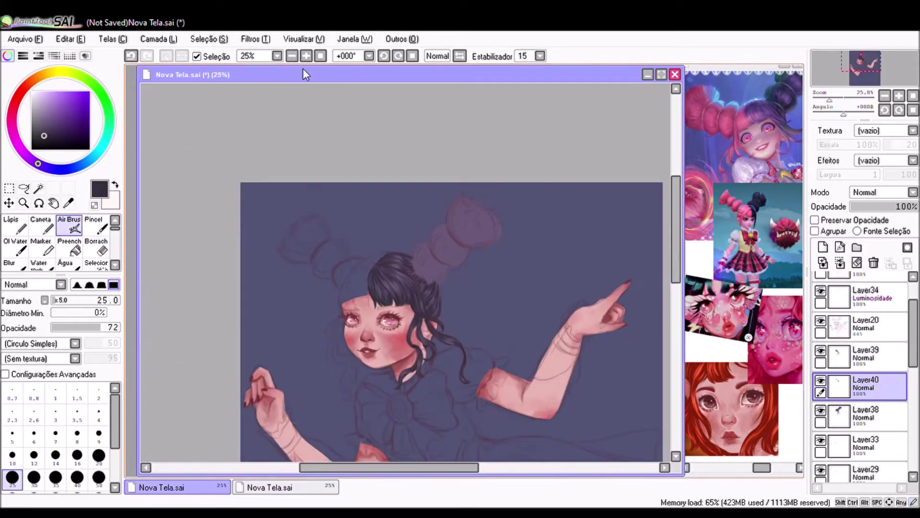
Step: Paint curved dark strands on the lowest bubble of the ponytail on Layer39
click(306, 55)
key(Up)
mouse_move(411, 236)
mouse_down()
mouse_move(463, 184)
mouse_move(477, 253)
mouse_move(426, 208)
mouse_move(453, 192)
mouse_up()
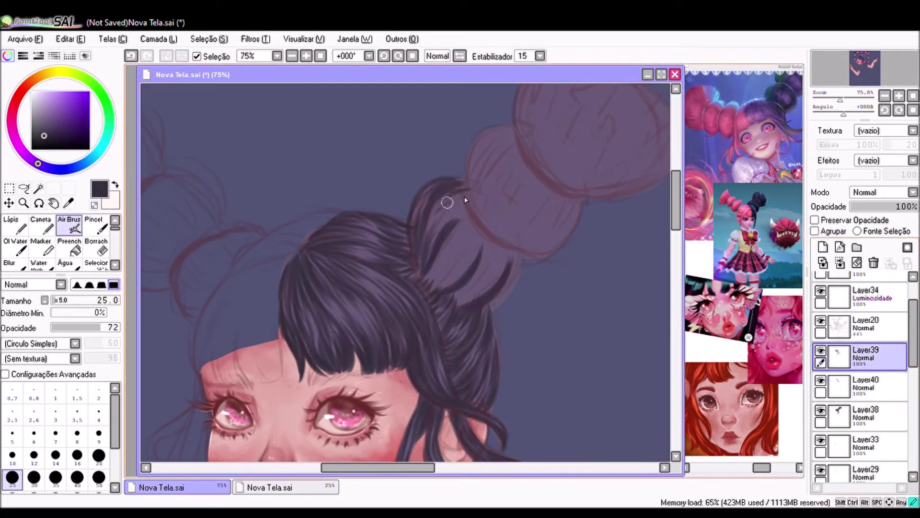
mouse_move(439, 286)
mouse_down()
mouse_move(447, 250)
mouse_move(471, 215)
mouse_up()
drag(447, 295, 549, 283)
click(292, 55)
click(306, 56)
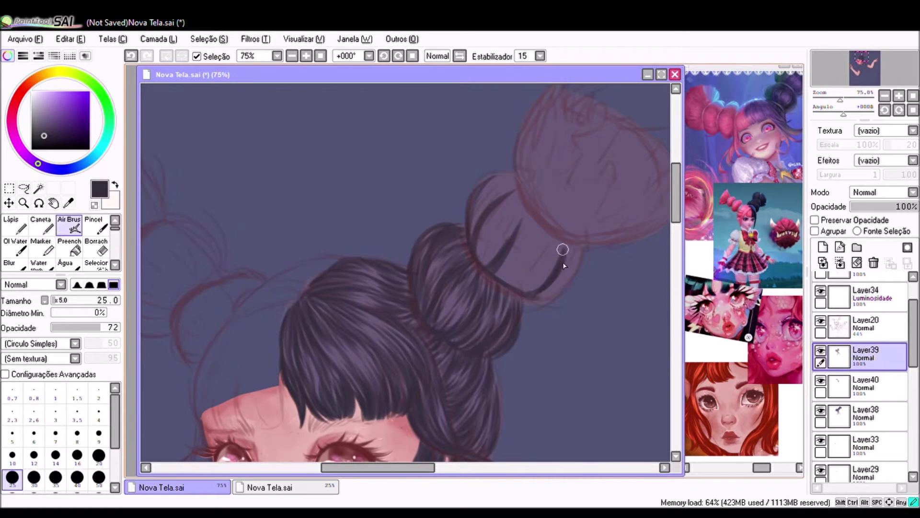
Step: Paint dark strands on the second ponytail bubble and up from the base of the end tuft
mouse_move(471, 223)
mouse_down()
mouse_move(516, 206)
mouse_move(535, 262)
mouse_move(548, 233)
mouse_move(494, 263)
mouse_move(519, 292)
mouse_move(556, 271)
mouse_move(471, 236)
mouse_move(520, 271)
mouse_move(476, 150)
mouse_move(513, 207)
mouse_move(485, 254)
mouse_move(525, 249)
mouse_move(513, 273)
mouse_move(539, 273)
mouse_up()
key(ctrl+Tab)
key(ctrl+Tab)
click(860, 386)
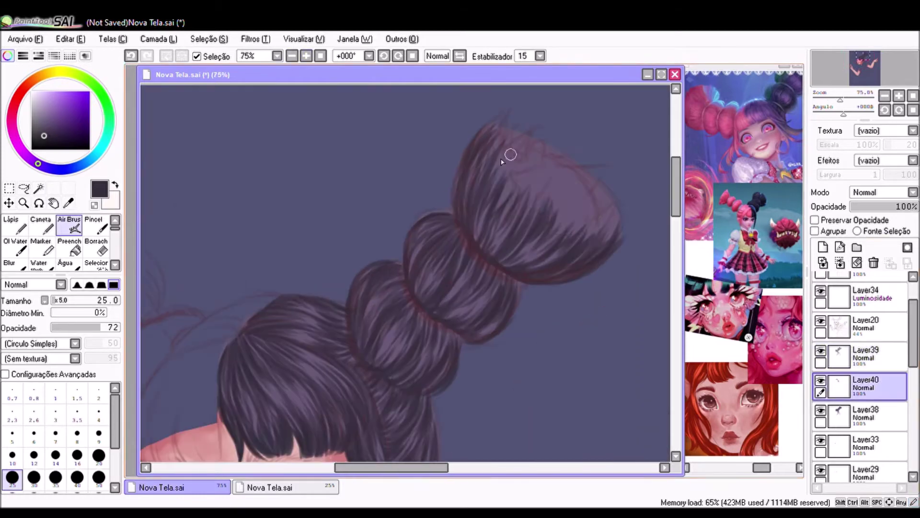
Step: Darken the open end of the ponytail tuft on Layer40 and soften its shading with a large low-opacity airbrush
key(w)
drag(504, 151, 504, 206)
key(a)
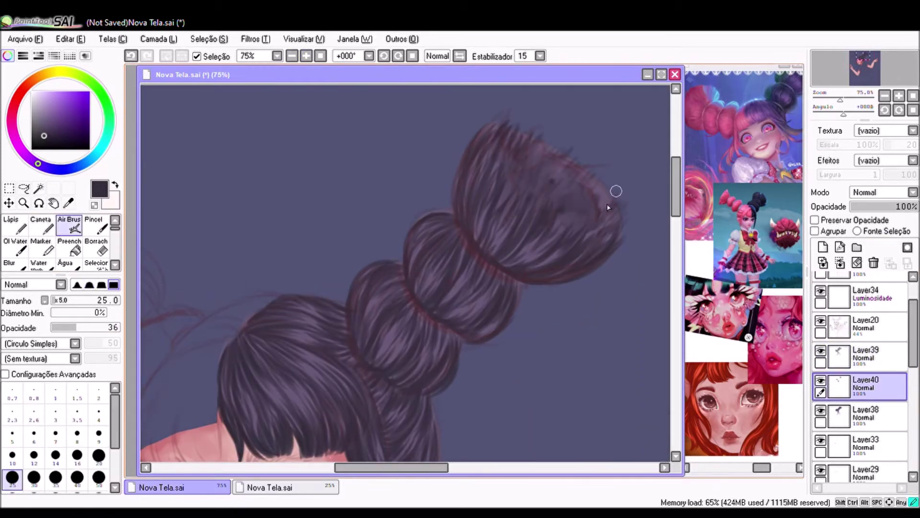
scroll(499, 226, down, 4)
scroll(527, 243, up, 2)
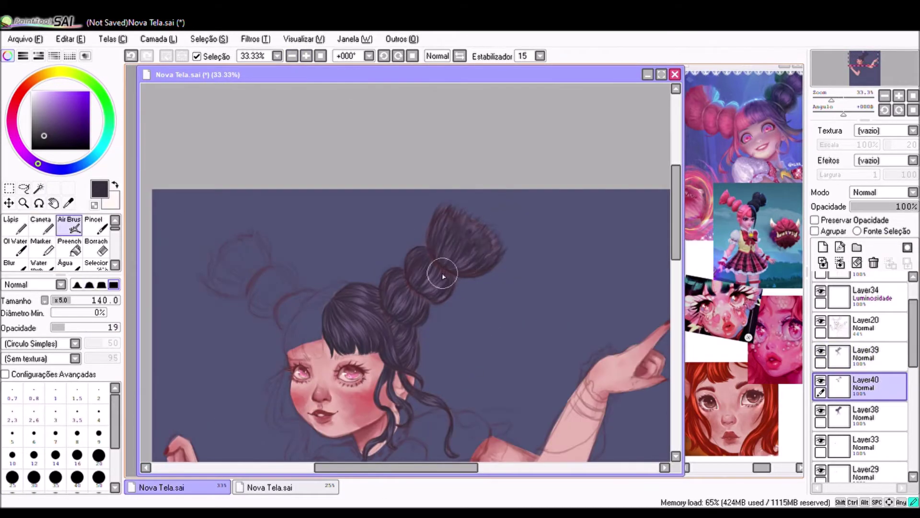
Step: Merge Layer39 with Layer40 and refine the ponytail and loose strands with fine airbrush strokes at opacity 100
key(w)
click(860, 357)
key(ctrl+e)
scroll(363, 296, up, 1)
key(a)
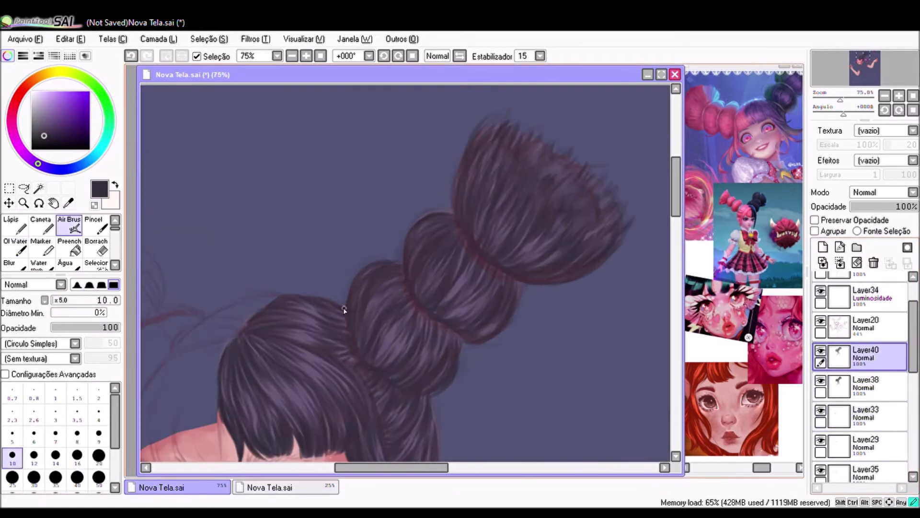
scroll(521, 289, down, 3)
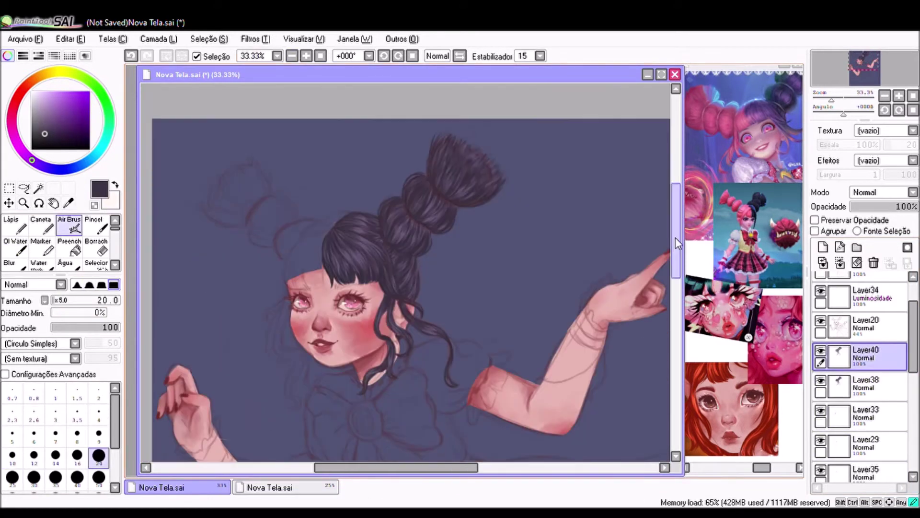
scroll(409, 373, up, 2)
scroll(341, 368, down, 3)
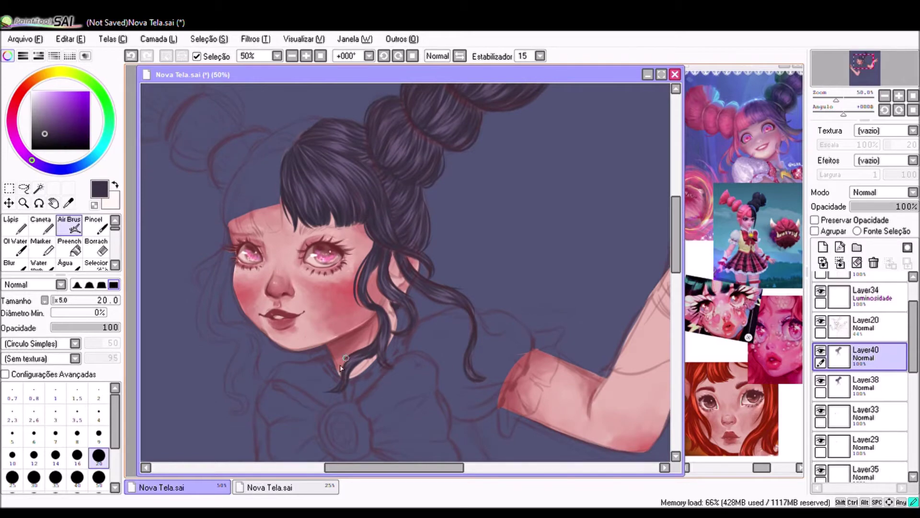
Step: Add Layer41 beneath the dark strands layer and choose a muted pink for the airbrush at size 20
key(ctrl+shift+n)
drag(307, 268, 359, 306)
click(53, 104)
key(bracketright)
key(bracketright)
key(bracketright)
key(bracketright)
click(11, 133)
key(bracketleft)
key(bracketleft)
key(bracketleft)
key(bracketleft)
Step: Outline the long wavy lock beside the face on Layer41 and fill it with the muted pink
drag(292, 431, 282, 401)
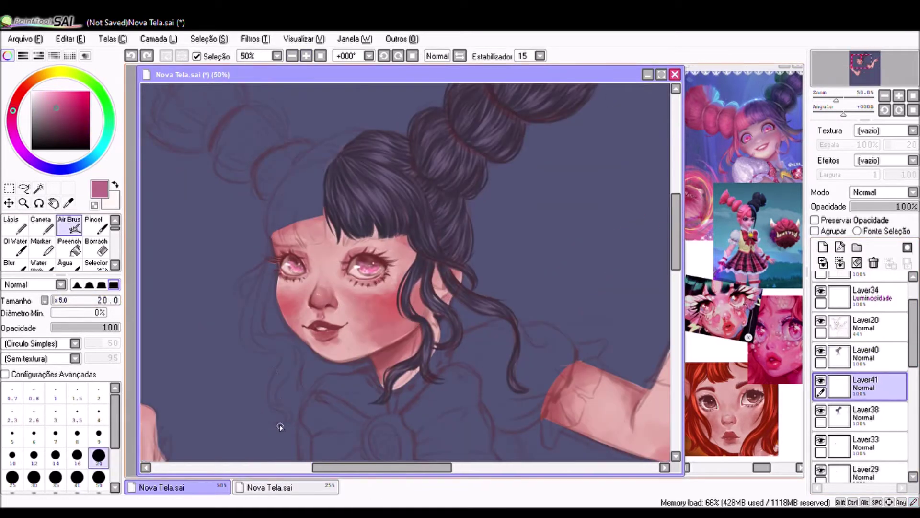
drag(301, 355, 308, 394)
scroll(244, 430, up, 1)
drag(200, 312, 306, 305)
click(69, 245)
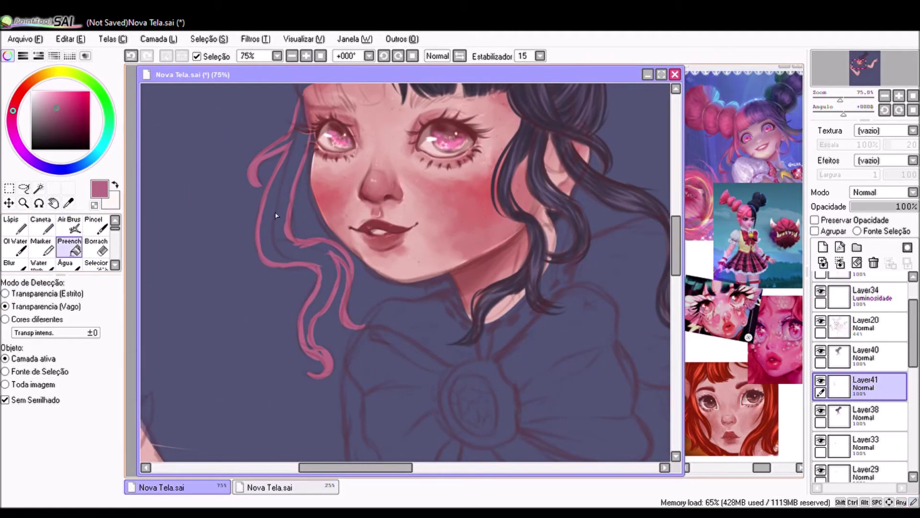
click(69, 225)
click(69, 245)
key(b)
drag(283, 154, 288, 261)
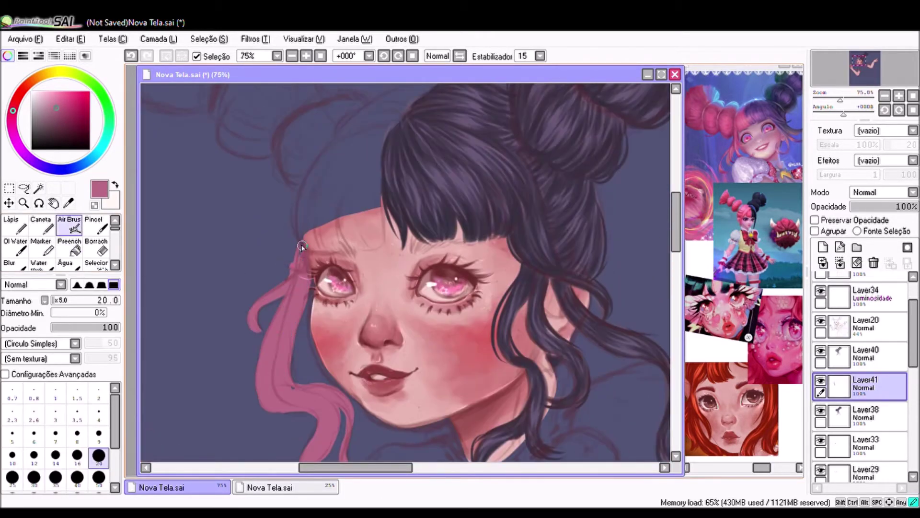
Step: Outline and fill the pink bangs, crown, ponytail bubbles and end tuft below Layer38, softly erasing the tuft's open end
key(e)
scroll(305, 282, up, 1)
scroll(206, 312, down, 2)
key(v)
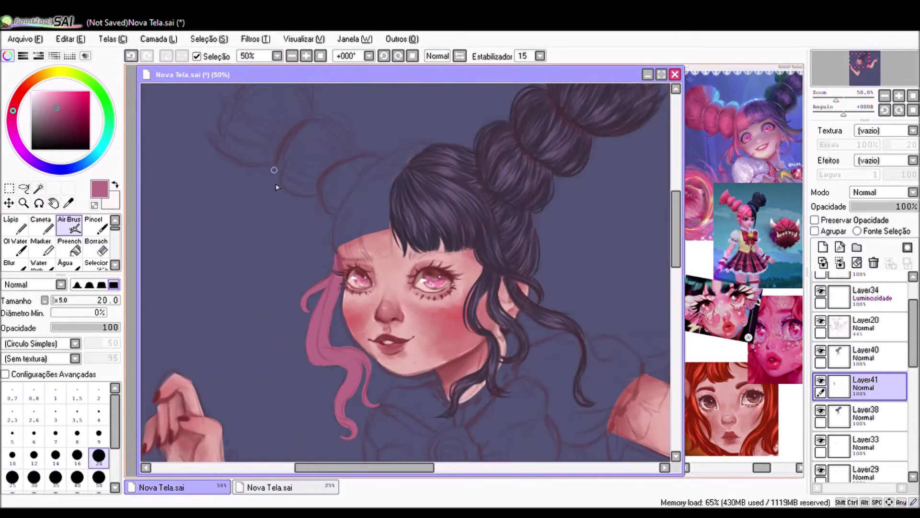
scroll(263, 92, up, 2)
drag(301, 165, 261, 307)
drag(326, 237, 346, 309)
scroll(384, 185, down, 1)
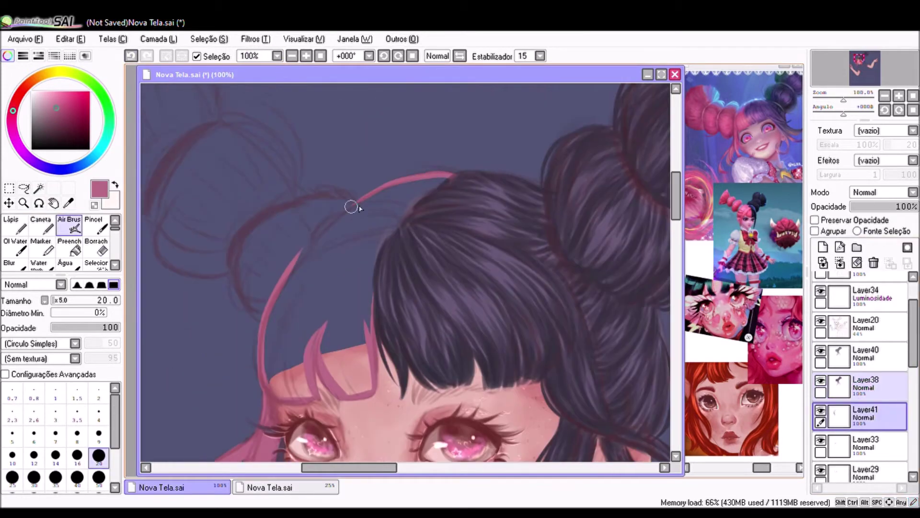
scroll(384, 185, down, 1)
drag(283, 237, 212, 222)
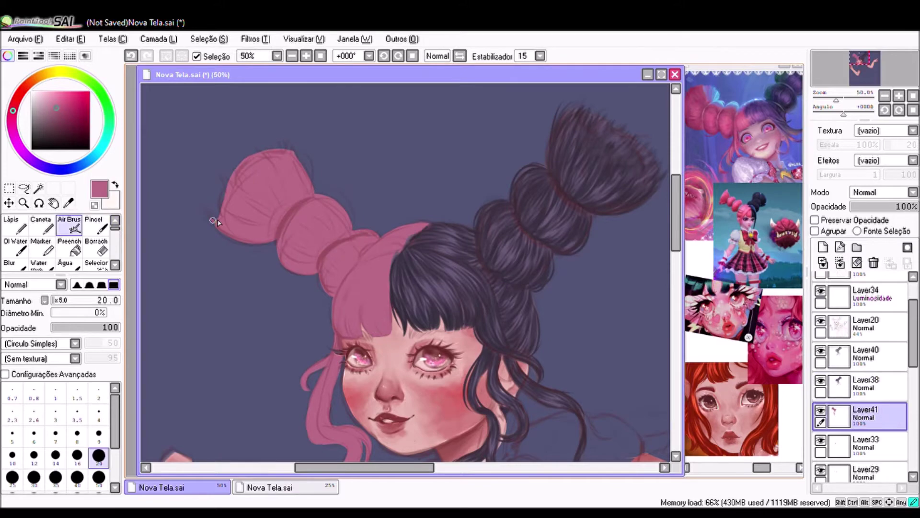
key(e)
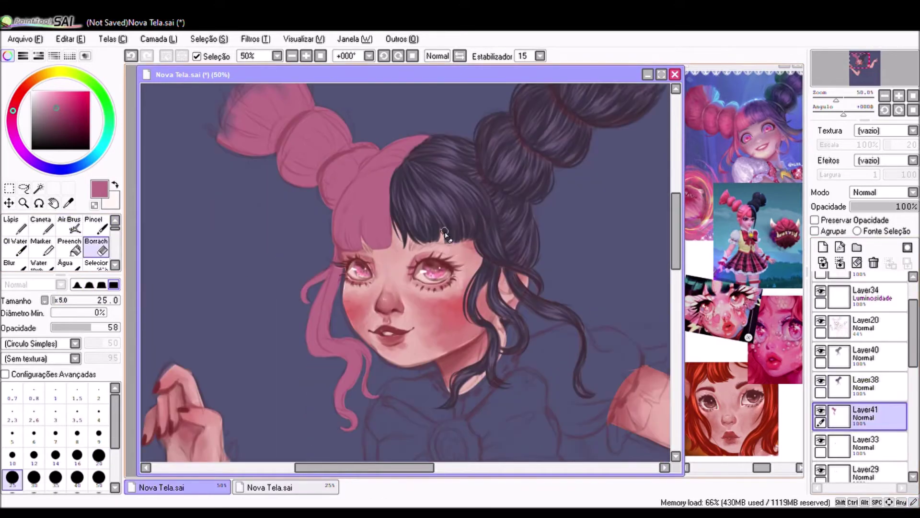
Step: Add Layer42 above the pink base and airbrush dark magenta strands along the wavy side locks at size 20 and opacity 72
key(v)
scroll(243, 267, up, 1)
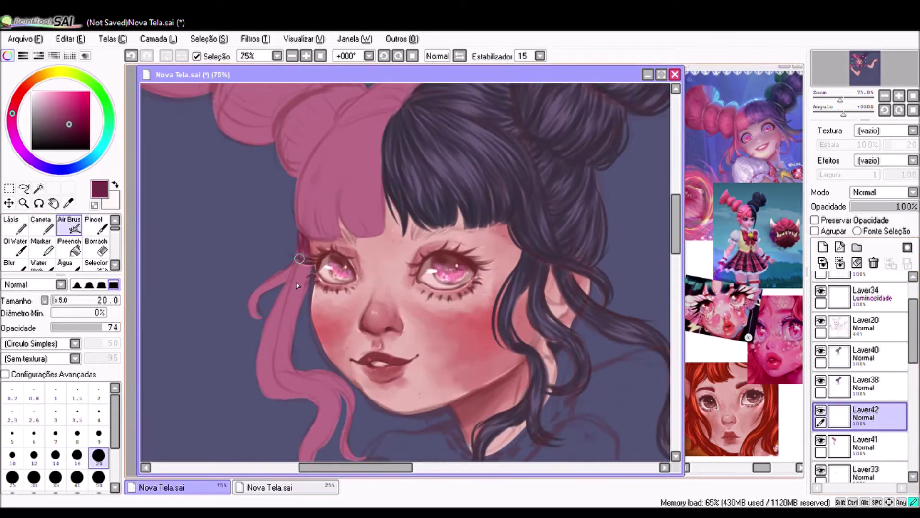
drag(325, 409, 313, 414)
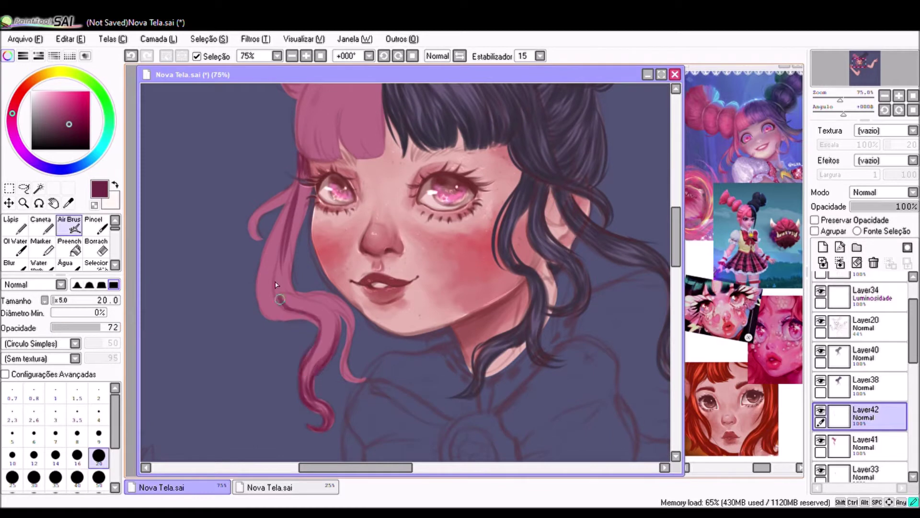
mouse_move(280, 300)
mouse_down()
mouse_move(306, 192)
mouse_move(273, 262)
mouse_up()
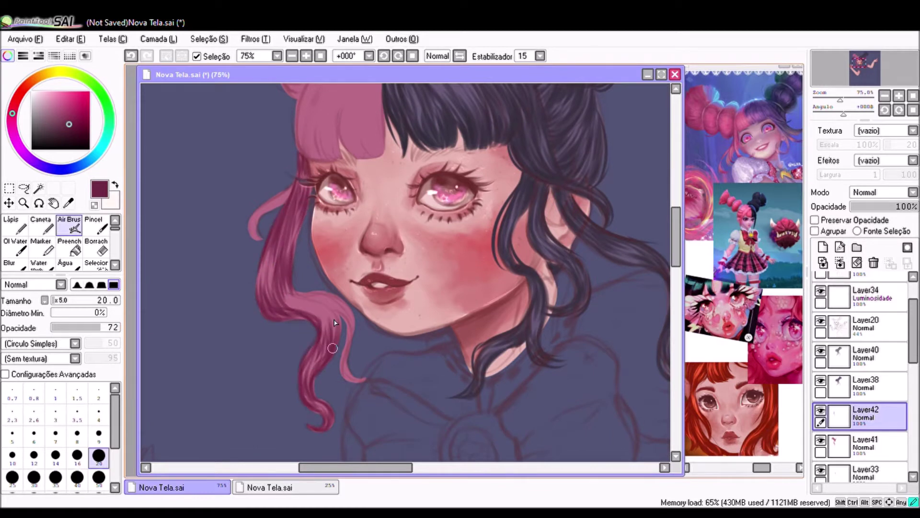
scroll(314, 295, up, 1)
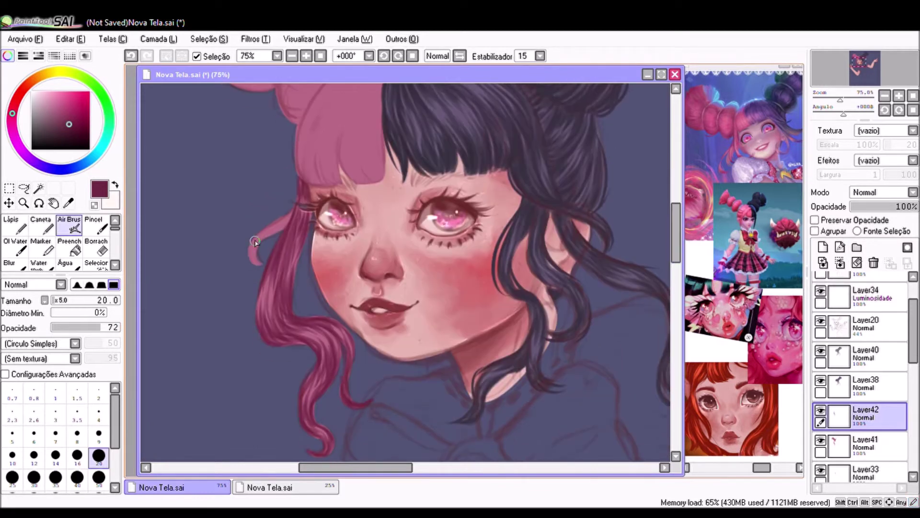
scroll(260, 231, up, 4)
Step: Paint dark magenta strands through the pink bangs and up over the crown to the parting
mouse_move(296, 287)
mouse_down()
mouse_move(317, 242)
mouse_move(368, 287)
mouse_up()
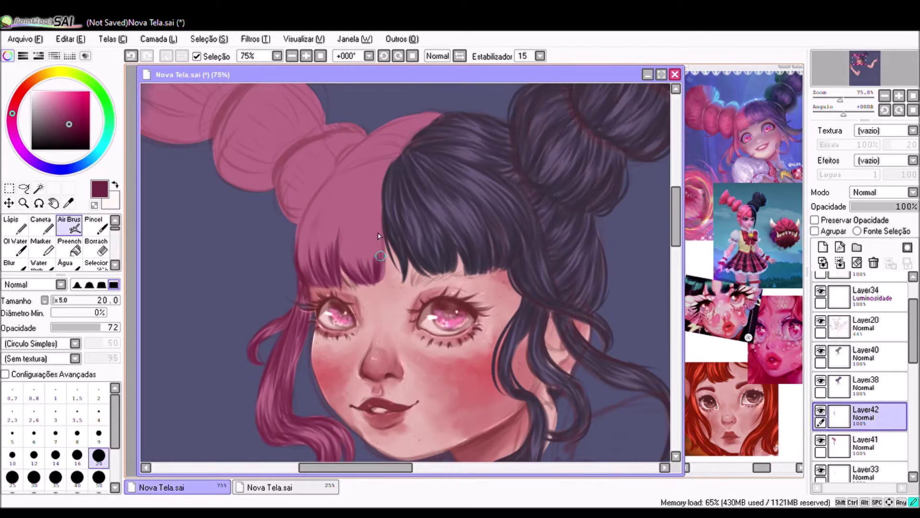
drag(380, 255, 379, 191)
scroll(372, 234, up, 2)
mouse_move(370, 255)
mouse_down()
mouse_move(380, 222)
mouse_move(337, 268)
mouse_move(347, 233)
mouse_up()
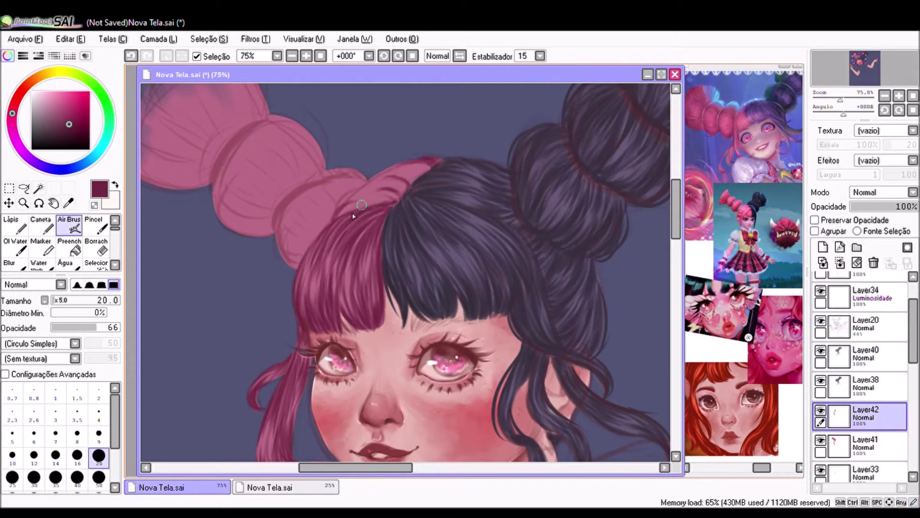
Step: Paint dark magenta strands curving around the first pink ponytail bubble at airbrush opacity 79
scroll(400, 319, left, 4)
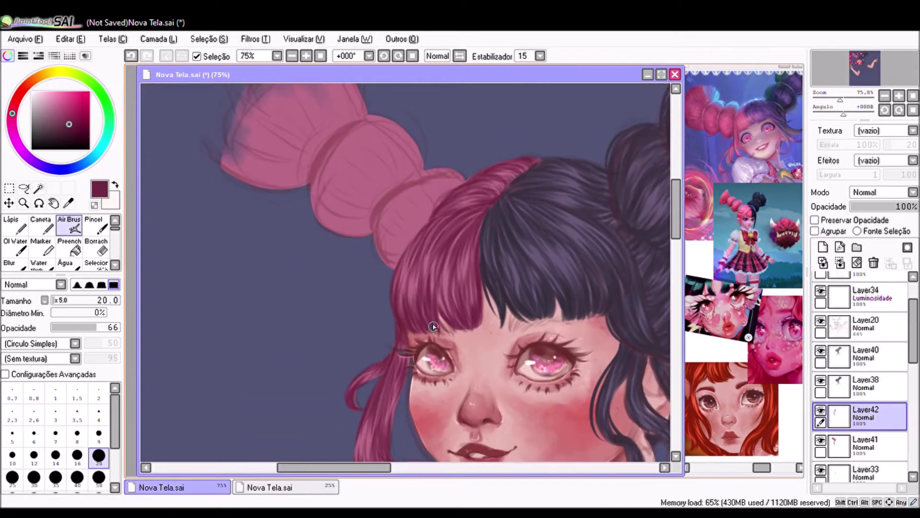
mouse_move(406, 256)
mouse_down()
mouse_move(383, 211)
mouse_move(449, 194)
mouse_up()
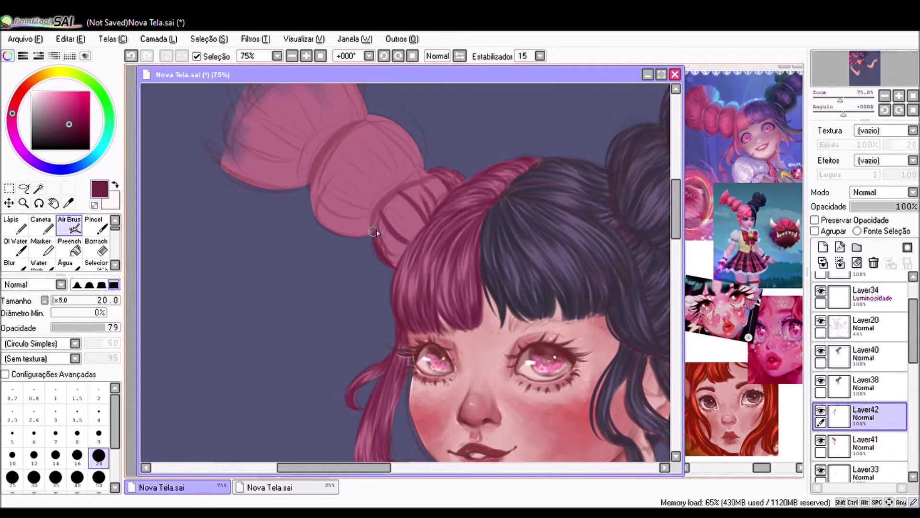
key(c)
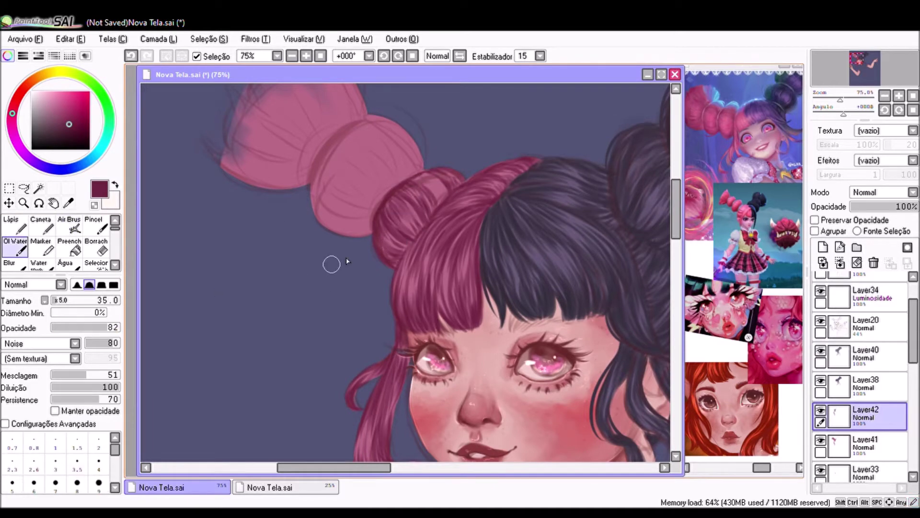
key(c)
Step: Paint dark magenta strands from both ends of the second pink ponytail bubble towards its middle
drag(335, 217, 318, 163)
drag(400, 190, 351, 128)
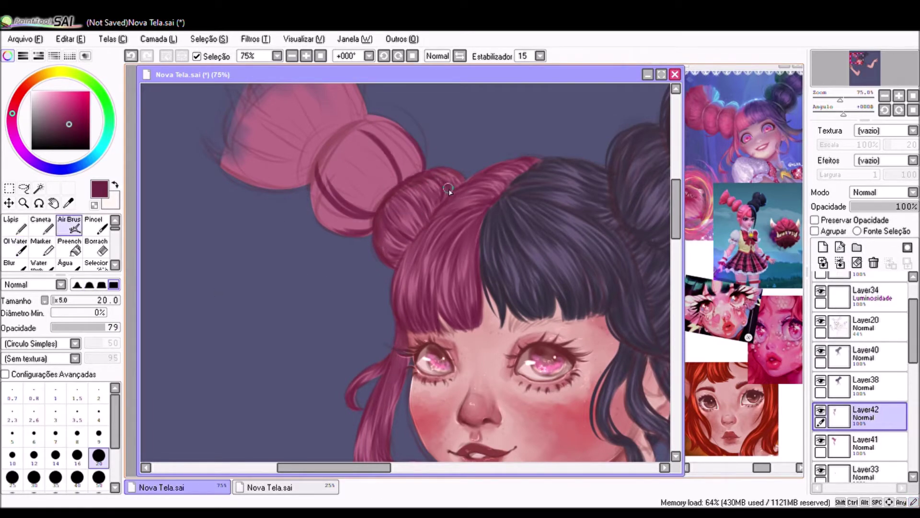
scroll(446, 195, down, 3)
scroll(297, 212, up, 3)
mouse_move(297, 212)
mouse_down()
mouse_move(297, 201)
mouse_move(349, 236)
mouse_move(324, 261)
mouse_up()
key(c)
key(c)
drag(330, 182, 376, 238)
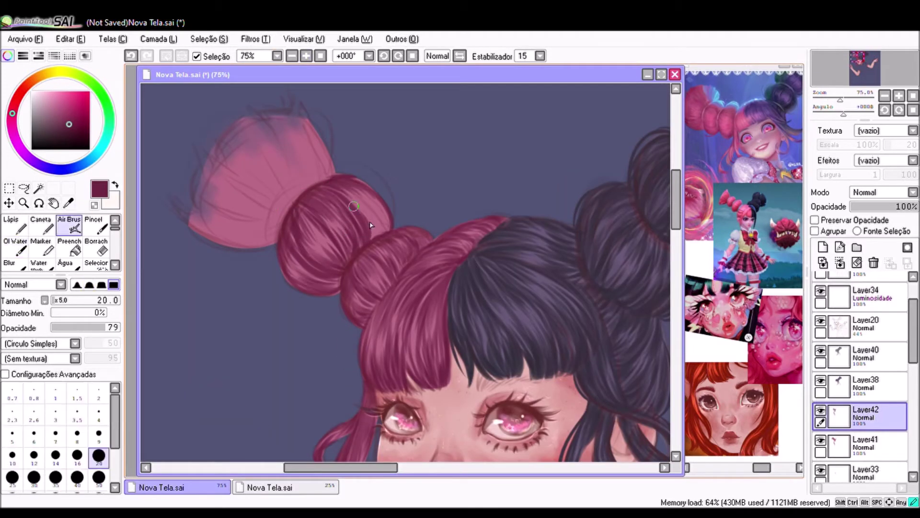
Step: Paint dark magenta strands fanning out from the base of the pink end tuft, with ragged tips
drag(245, 226, 316, 212)
drag(249, 208, 349, 236)
drag(283, 211, 391, 125)
drag(254, 221, 330, 154)
mouse_move(264, 239)
mouse_down()
mouse_move(348, 218)
mouse_move(309, 136)
mouse_move(330, 120)
mouse_move(360, 145)
mouse_up()
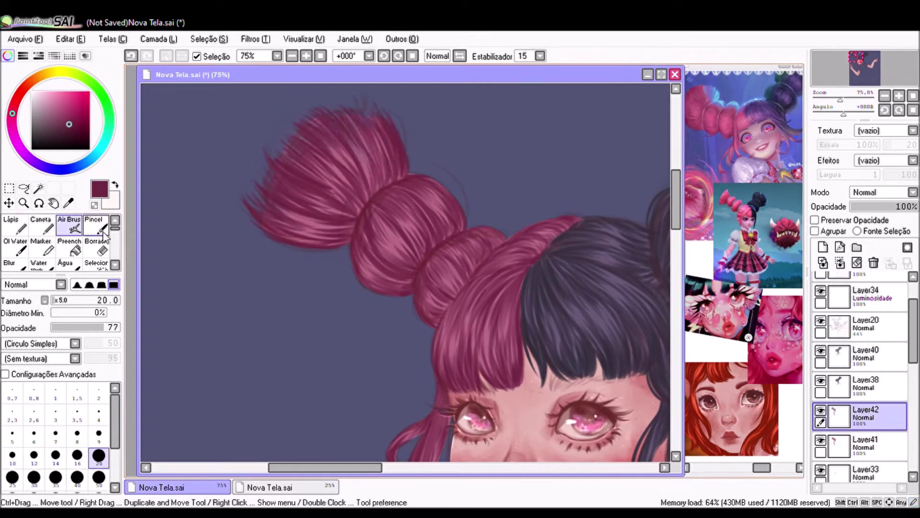
Step: Merge the dark hair base Layer38 into Layer41 and lower Layer40's opacity to 81%
scroll(336, 177, down, 1)
key(b)
key(Down)
scroll(431, 240, down, 2)
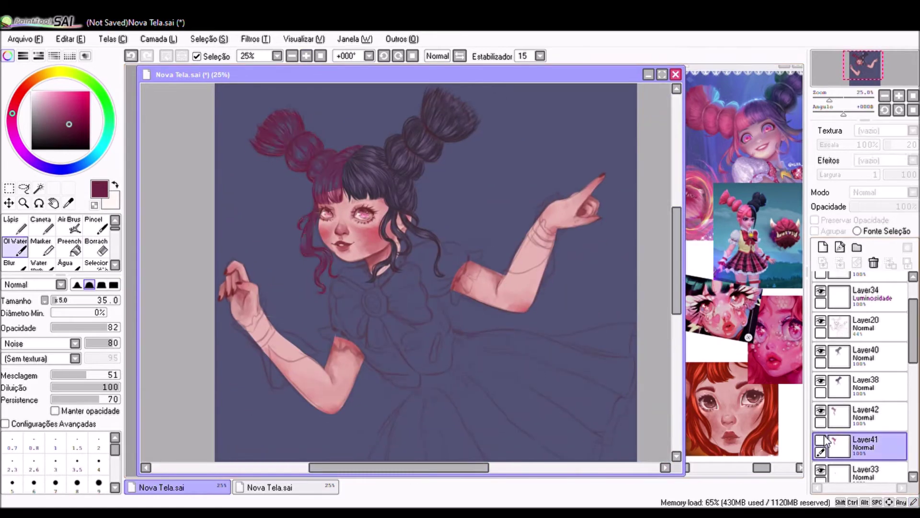
click(862, 384)
drag(863, 384, 863, 416)
click(840, 263)
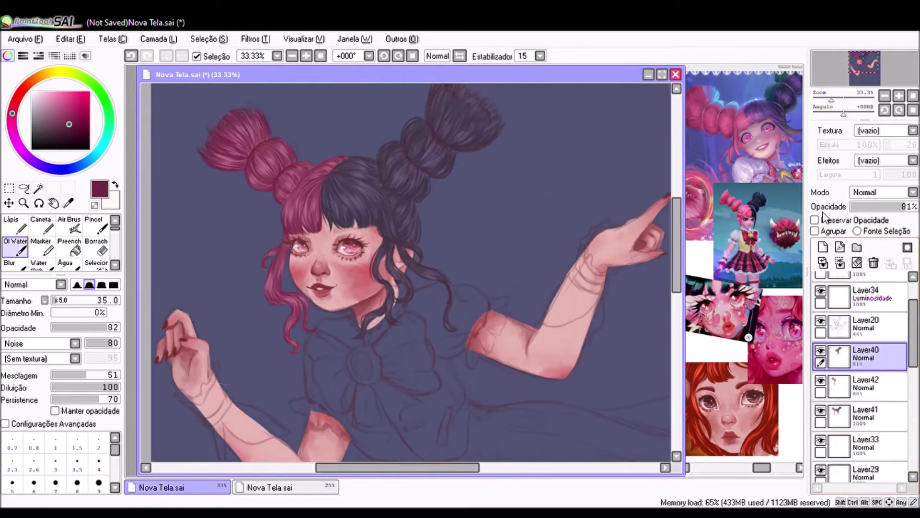
Step: Merge Layer40 into Layer42, add Layer43 beneath it and brush soft lilac and pale pink highlights on the hair with Oil Water
key(a)
scroll(366, 241, up, 1)
key(b)
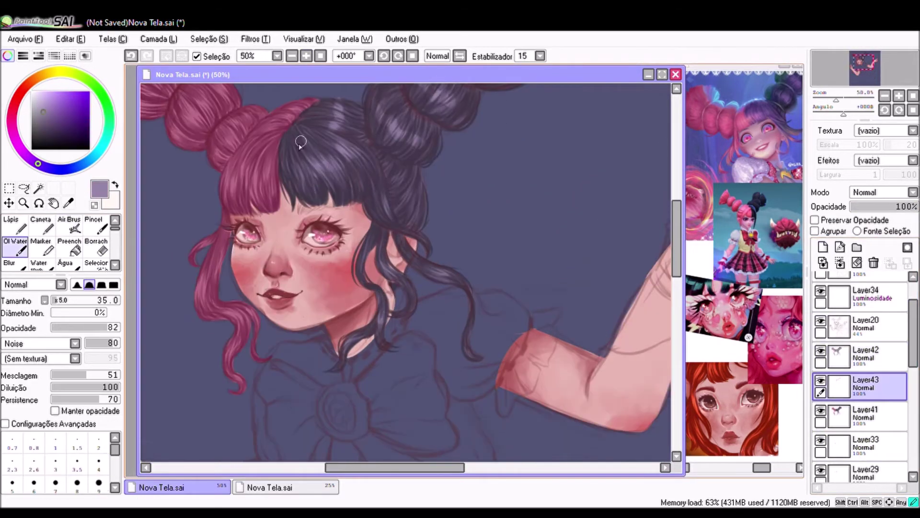
scroll(439, 194, up, 3)
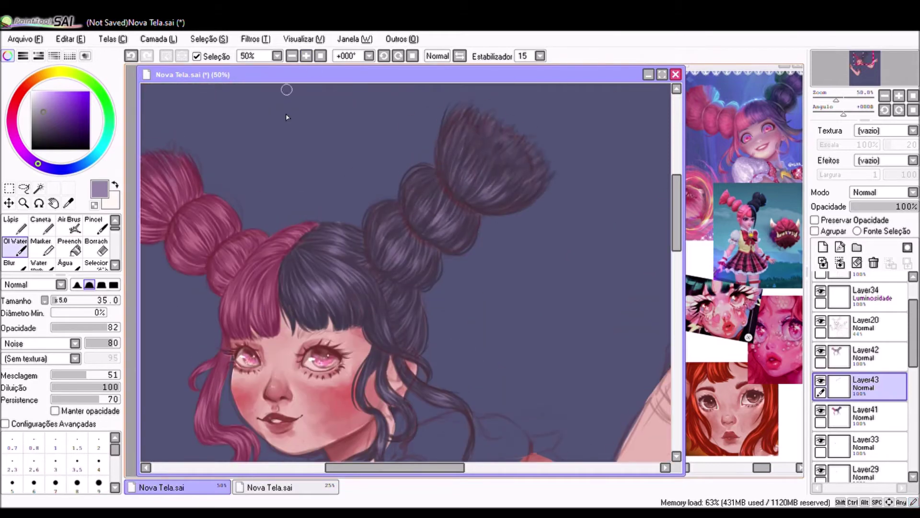
alt+click(244, 302)
mouse_move(244, 302)
mouse_down()
mouse_move(306, 268)
mouse_move(360, 266)
mouse_up()
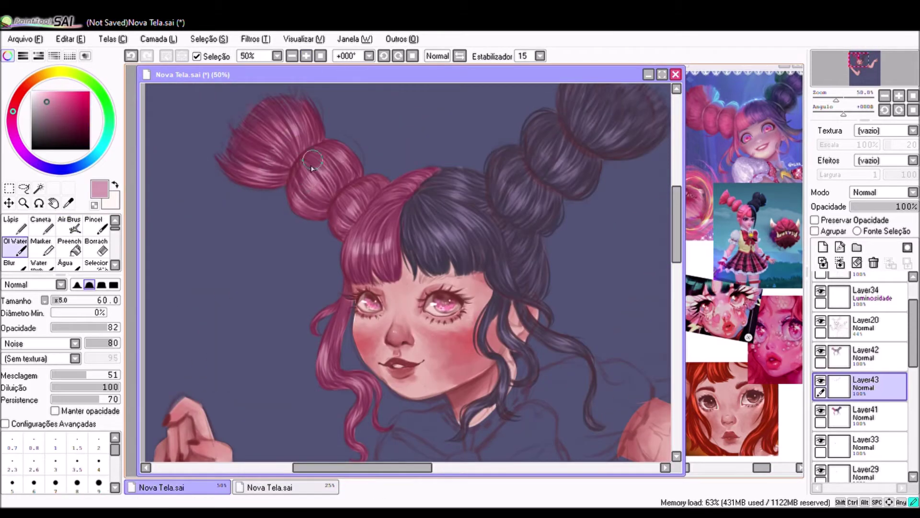
Step: Try the Multiplicação mode on Layer42 and airbrush tan hair ties between the ponytail bubbles on new Layer44
click(865, 355)
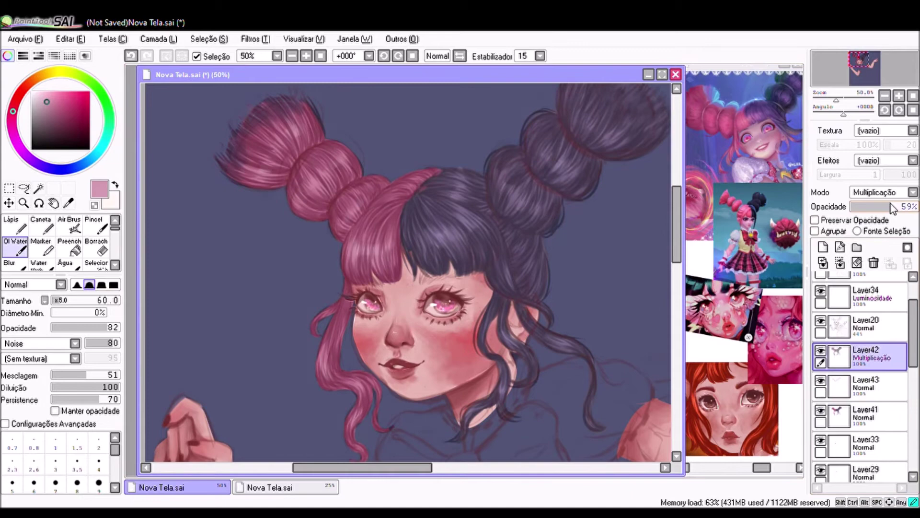
click(823, 247)
click(69, 226)
click(40, 76)
mouse_move(328, 210)
mouse_down()
mouse_move(359, 179)
mouse_move(323, 280)
mouse_up()
Step: Airbrush glowing pink highlights on the pink bangs and side lock on Layer34 in Luminosidade mode at size 20, opacity 57
alt+click(280, 205)
scroll(279, 205, up, 2)
mouse_move(367, 194)
mouse_down()
mouse_move(374, 268)
mouse_move(384, 245)
mouse_up()
mouse_move(306, 268)
mouse_down()
mouse_move(324, 198)
mouse_move(374, 230)
mouse_up()
drag(372, 292, 346, 367)
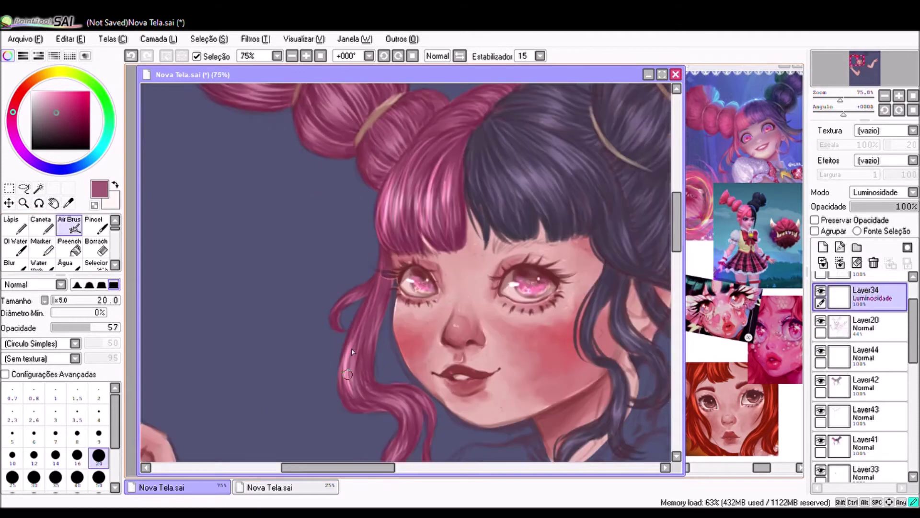
Step: Extend the glowing pink highlights over the pink ponytail bubbles and tuft, adding fine edge strands at opacity 100
scroll(383, 302, down, 3)
scroll(389, 362, up, 5)
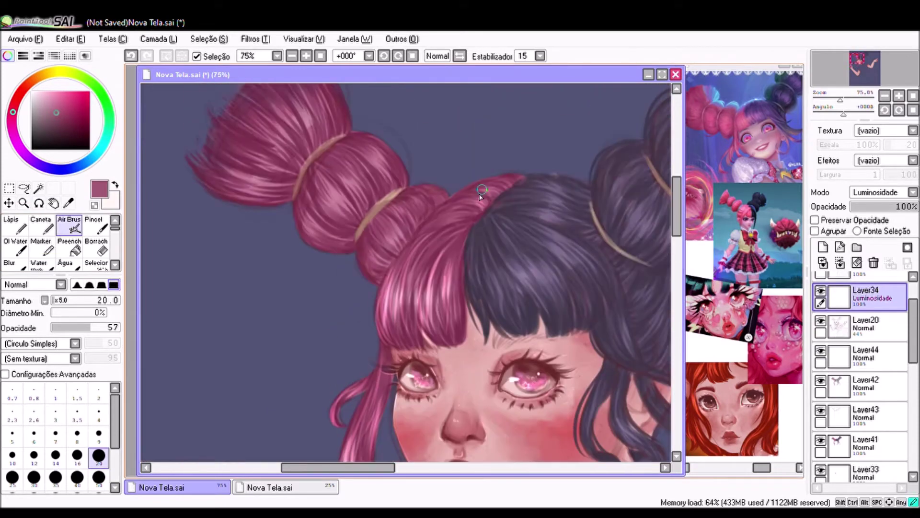
scroll(432, 241, down, 1)
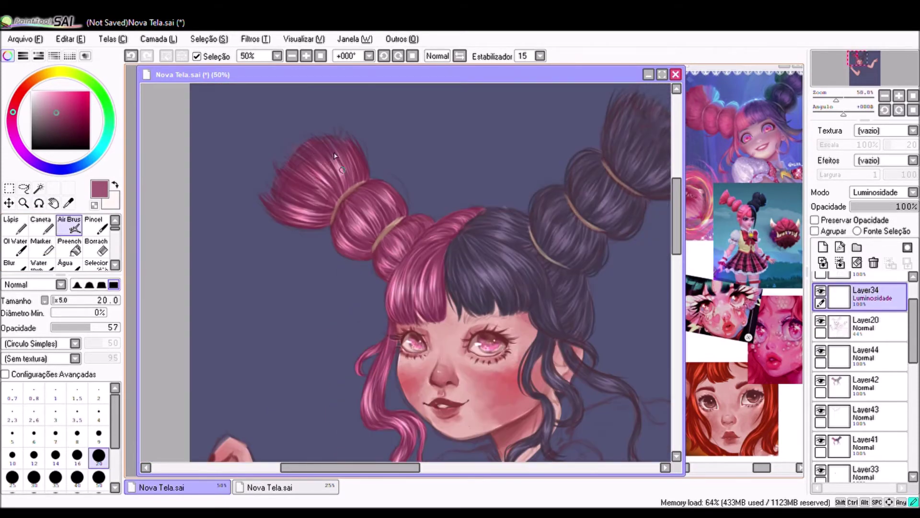
key(w)
key(v)
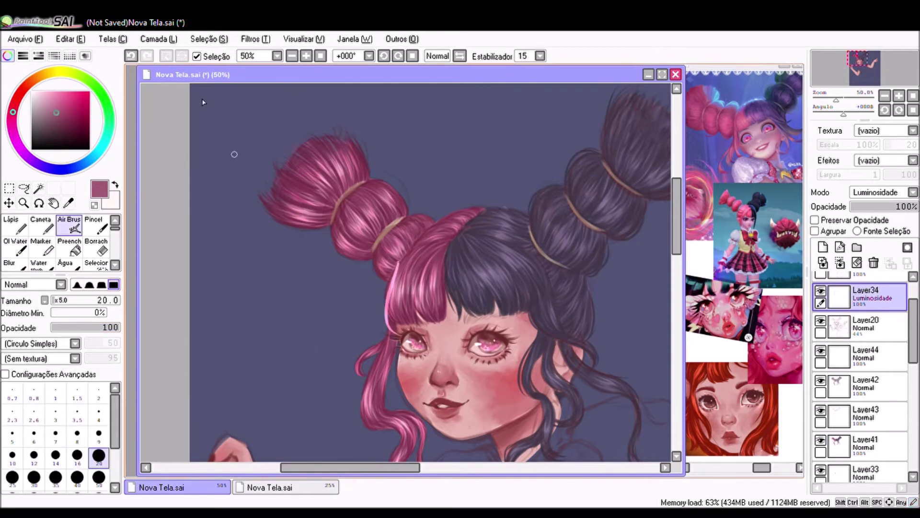
scroll(431, 268, up, 1)
mouse_move(675, 234)
mouse_down()
mouse_move(676, 243)
mouse_move(675, 230)
mouse_up()
scroll(321, 115, down, 2)
scroll(295, 231, up, 1)
Step: Pick a deep violet and airbrush glowing highlights on the dark bangs, loose locks and ponytail bubbles at opacity 84
alt+click(397, 311)
key(bracketright)
scroll(398, 292, up, 1)
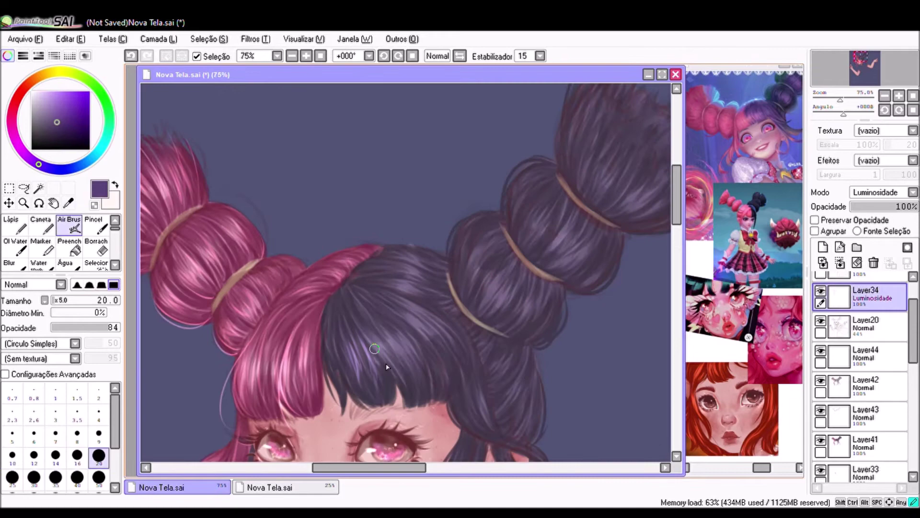
scroll(343, 291, down, 5)
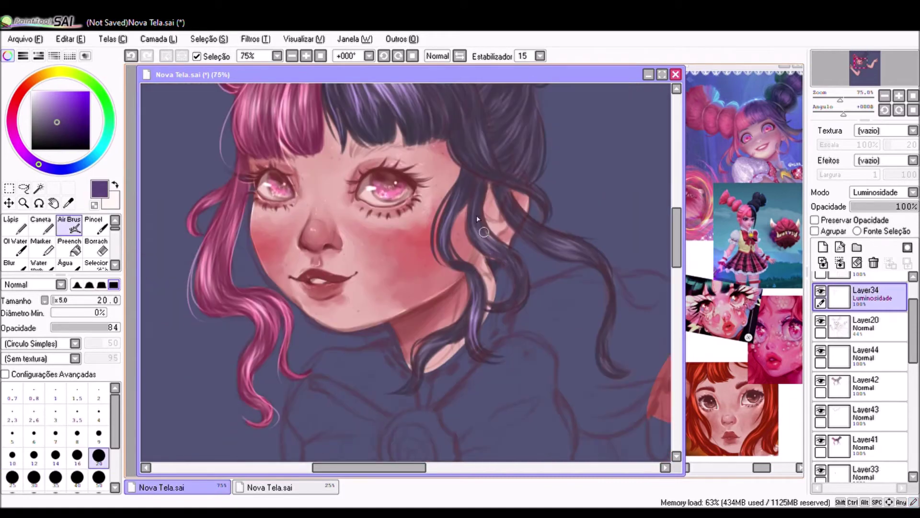
scroll(470, 252, up, 5)
scroll(477, 206, right, 2)
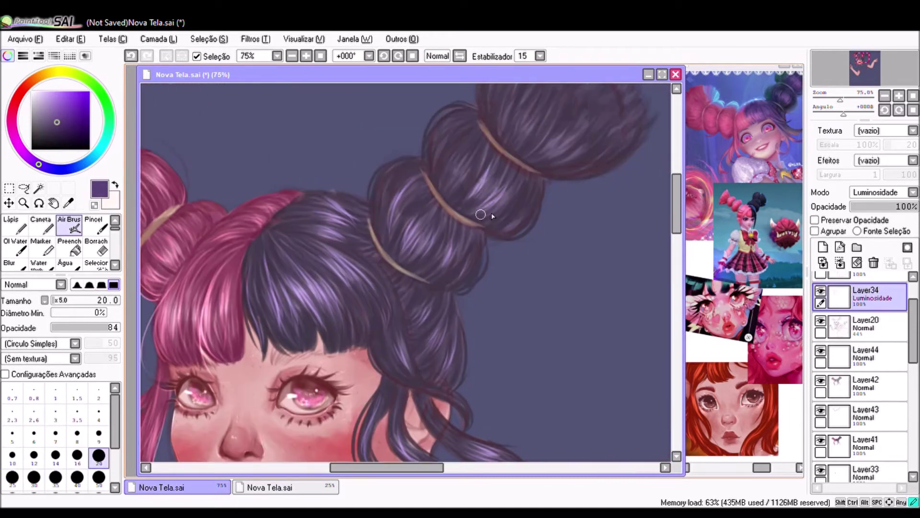
Step: Highlight the dark end tuft in violet and add thin light strands along the dark hair's edges at size 15, opacity 95
scroll(405, 177, down, 1)
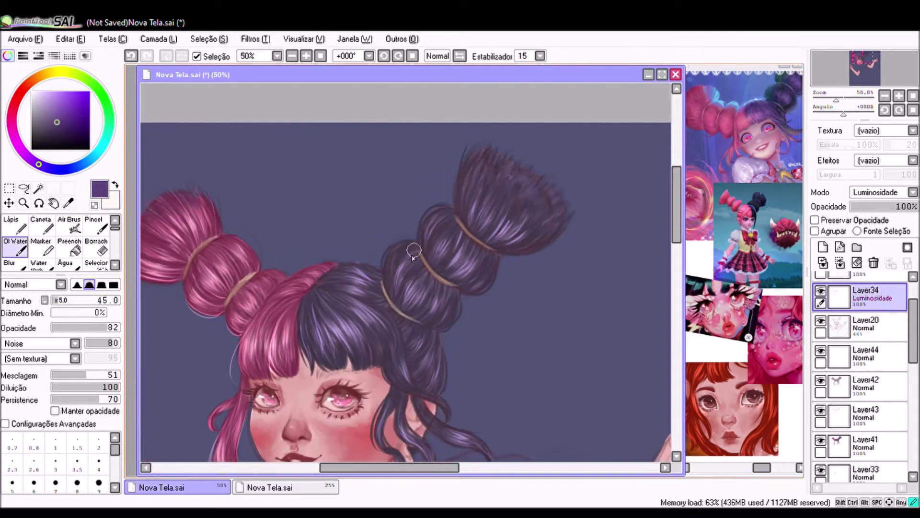
drag(674, 208, 674, 222)
scroll(304, 328, up, 1)
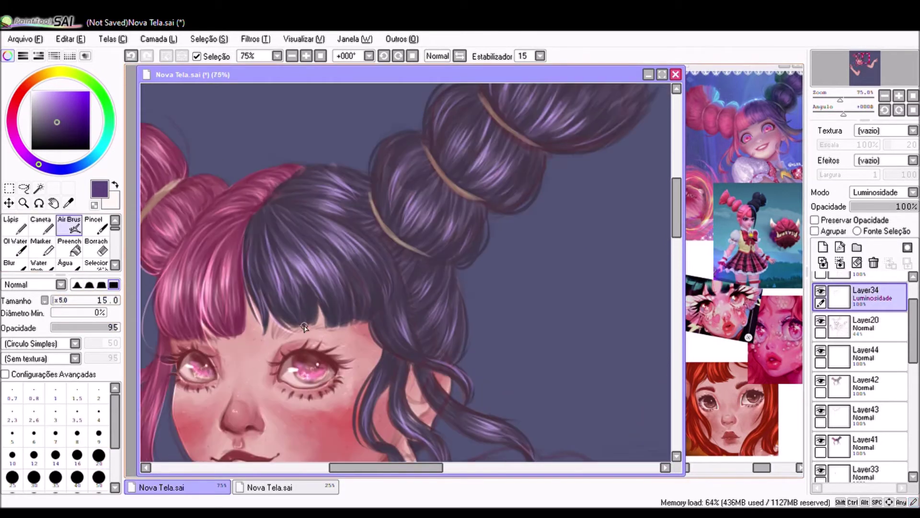
scroll(473, 339, down, 3)
scroll(423, 244, up, 5)
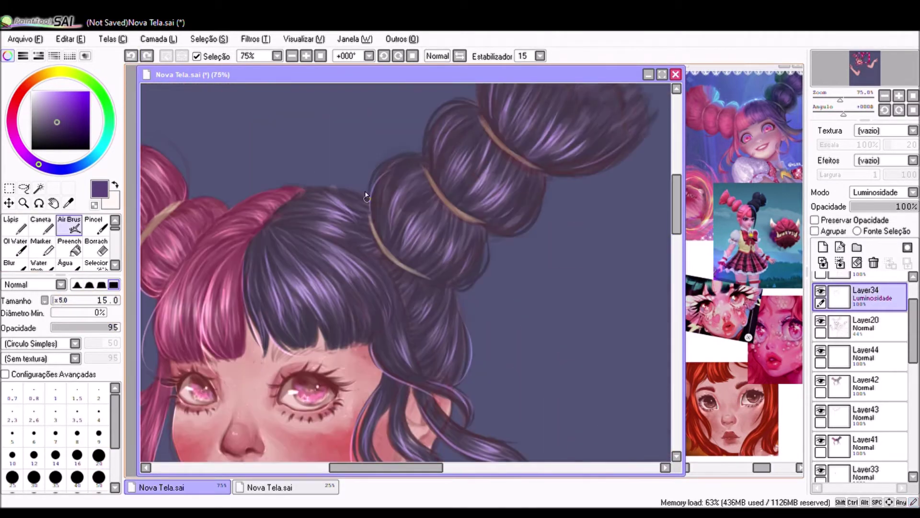
Step: Clean up stray sketch lines on Layer20 around the hair with the eraser at size 25, opacity 58
scroll(422, 244, down, 3)
click(866, 324)
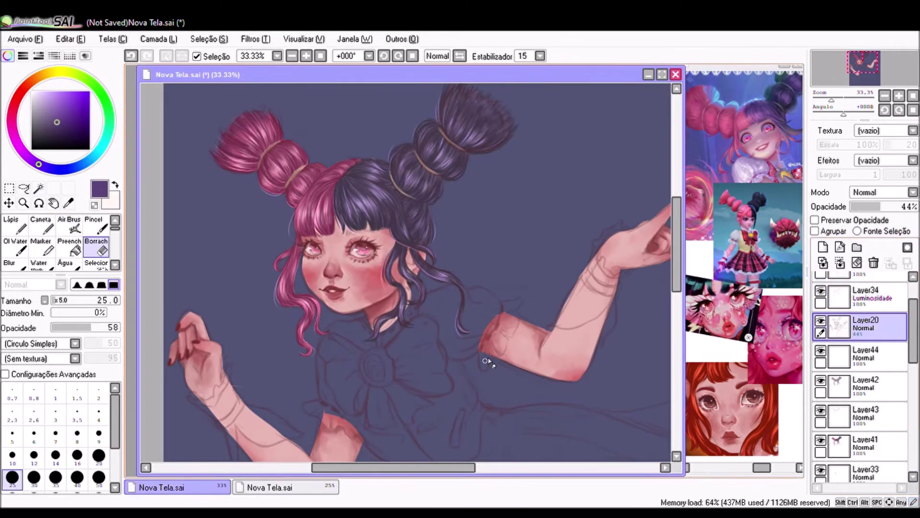
scroll(765, 393, up, 3)
scroll(863, 383, down, 3)
Step: Examine the face, hair and arms with Layer29 active, checking the skin rendering in close-up and across the whole figure
click(863, 360)
scroll(862, 361, up, 1)
scroll(336, 288, up, 1)
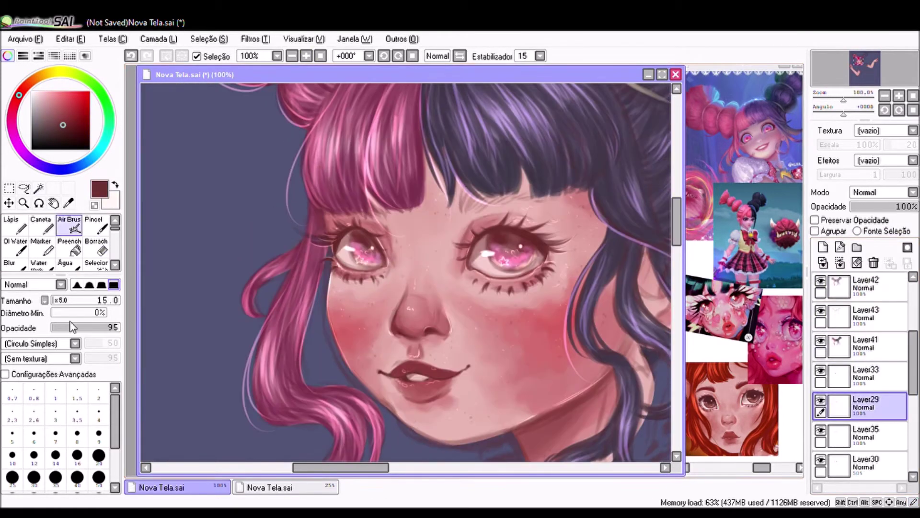
click(291, 56)
key(e)
scroll(539, 211, down, 2)
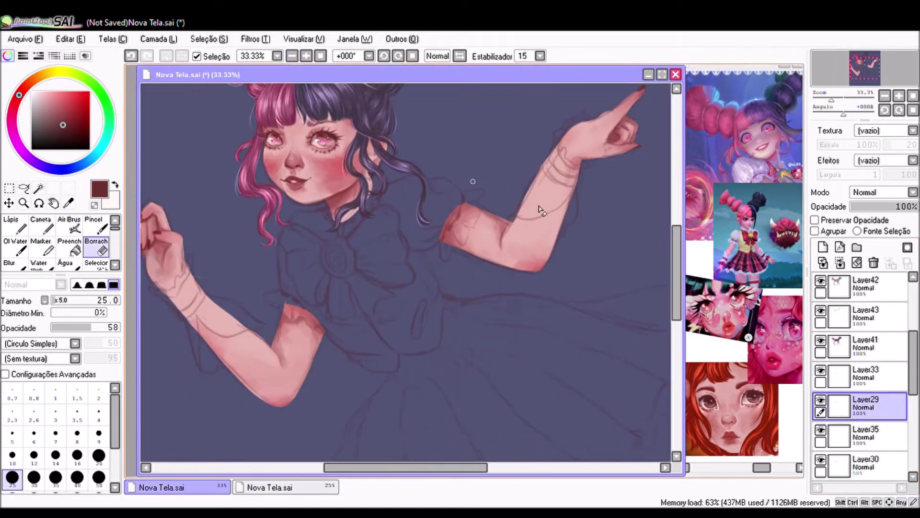
scroll(540, 211, down, 1)
key(v)
scroll(540, 211, down, 1)
scroll(863, 360, up, 3)
Step: Add Layer45 between Layer34 and Layer20, and prepare Layer44 in Multiplicação mode at 28% opacity for dark red shading
click(866, 290)
click(823, 247)
drag(866, 290, 865, 321)
click(865, 380)
click(77, 477)
scroll(272, 232, up, 1)
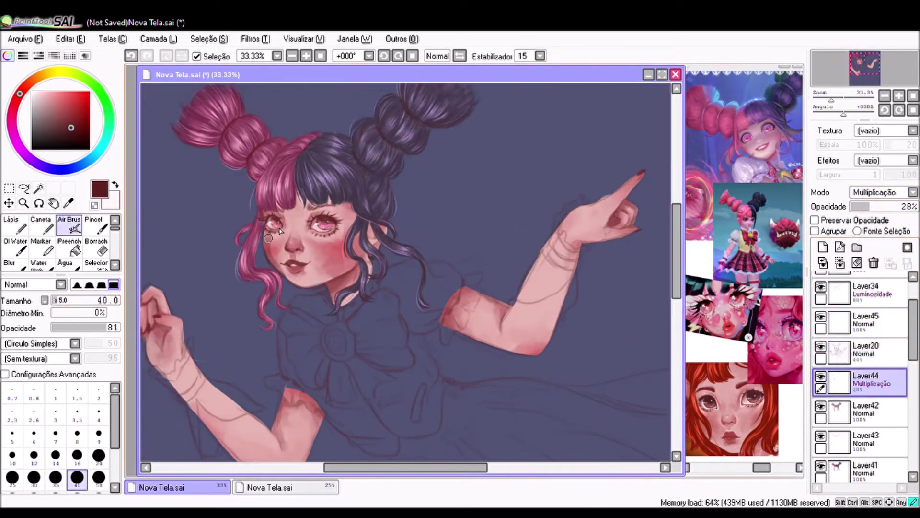
Step: Try airbrushing dark red shadows across the face on Layer44 at size 40, opacity 81, erasing parts of them
mouse_move(279, 232)
mouse_down()
mouse_move(304, 202)
mouse_move(354, 229)
mouse_move(303, 230)
mouse_up()
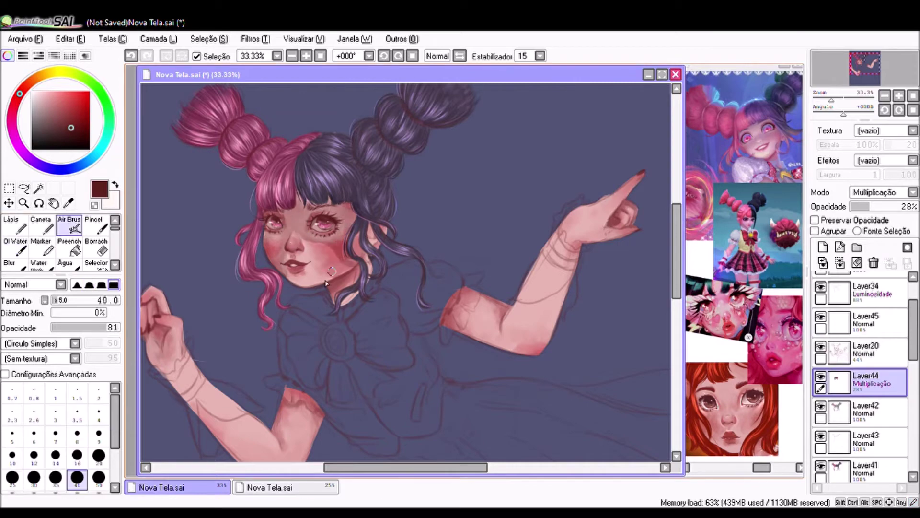
scroll(204, 218, up, 1)
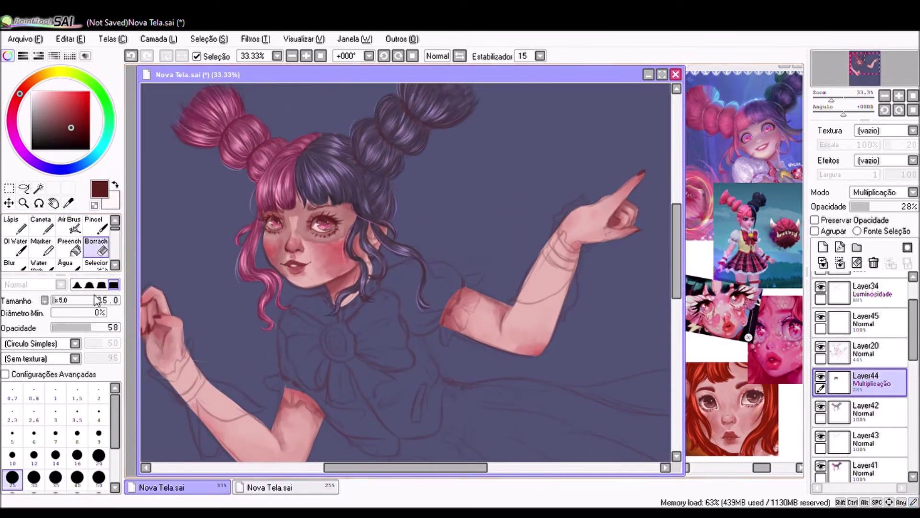
key(e)
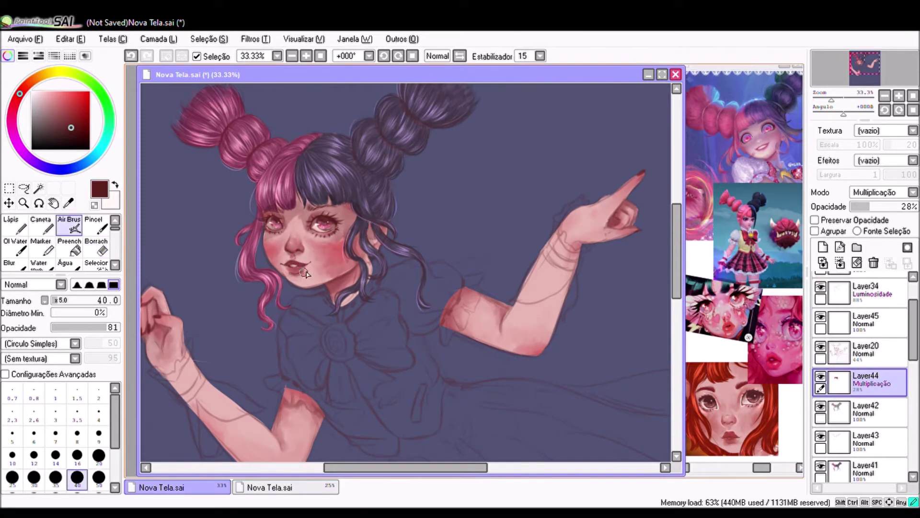
scroll(347, 286, left, 2)
scroll(335, 278, down, 1)
scroll(322, 267, up, 1)
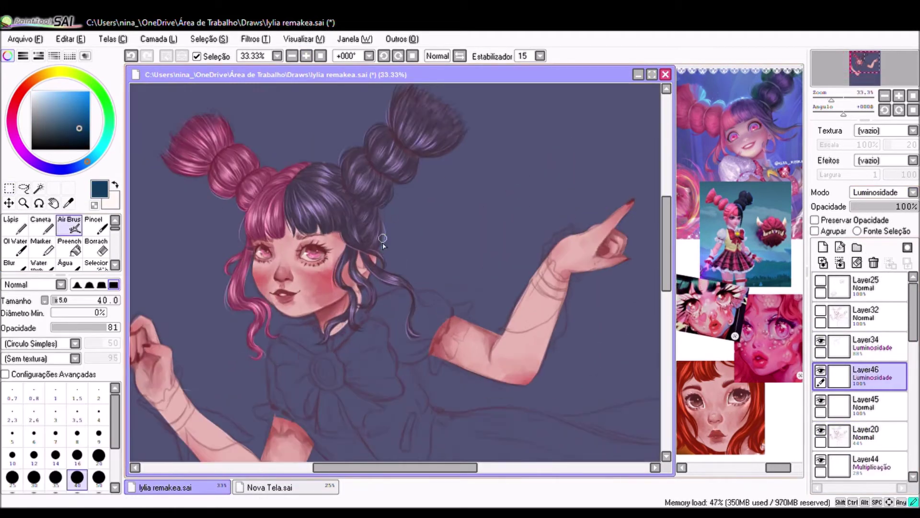
Step: Try a glowing blue rim light on the dark hair, jaw and cheek on Layer46 at size 40, opacity 81
click(73, 116)
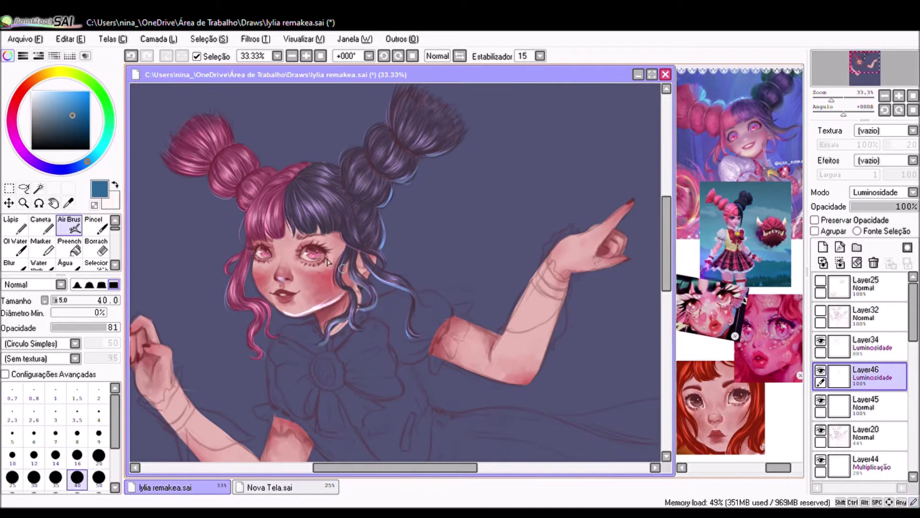
scroll(299, 209, down, 1)
scroll(299, 209, up, 2)
drag(258, 295, 288, 359)
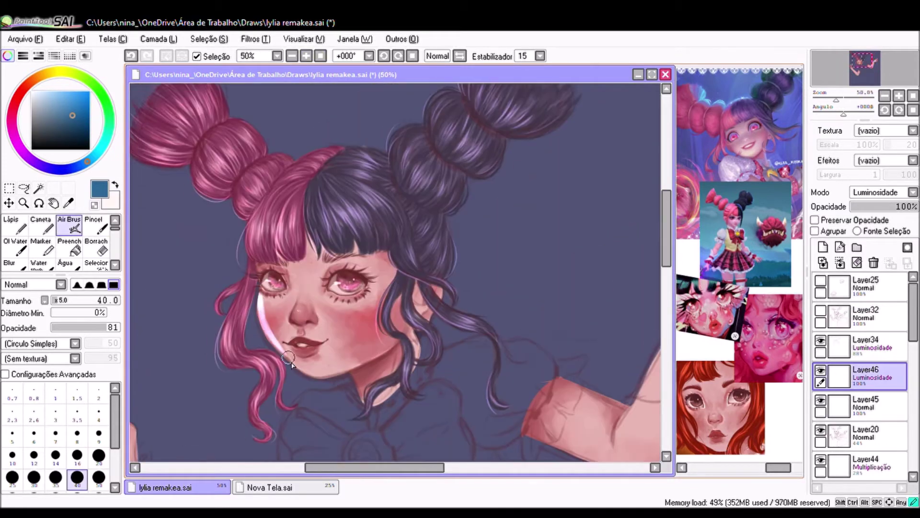
mouse_move(271, 303)
mouse_down()
mouse_move(281, 320)
mouse_move(278, 305)
mouse_move(258, 302)
mouse_up()
Step: Recolour the cheek light to golden yellow with Layer46 briefly in Normal mode, and return the layer to Luminosidade
click(882, 192)
click(867, 200)
alt+click(280, 326)
key(ctrl+u)
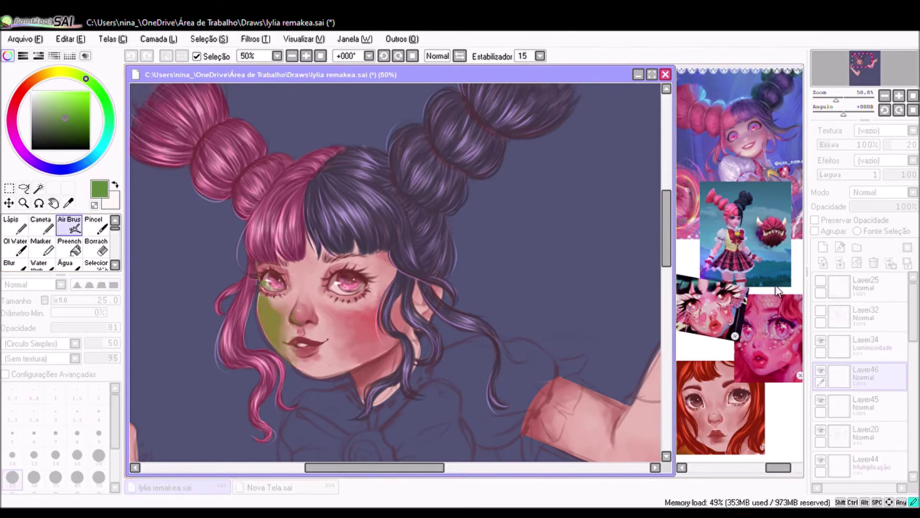
click(875, 258)
scroll(362, 345, down, 2)
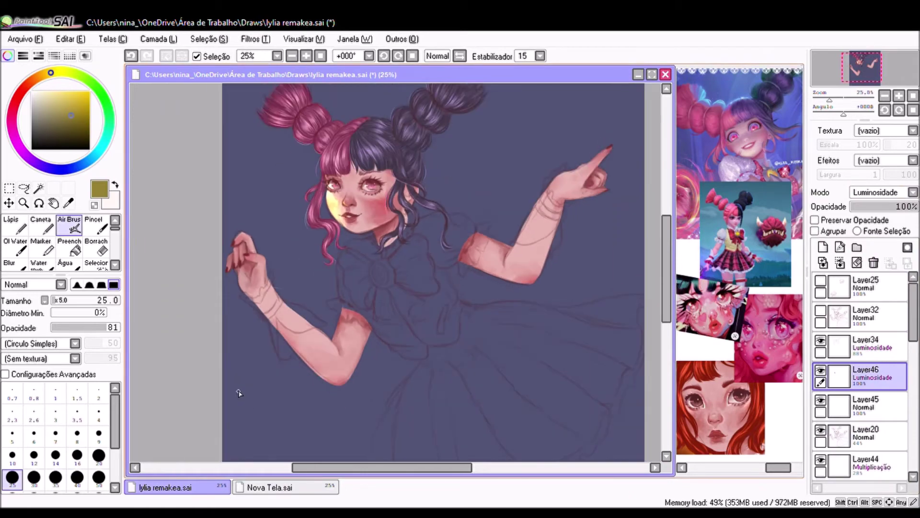
Step: Airbrush glowing golden light over the cheek, nose and pink side lock on Layer46 at size 25, opacity 81
scroll(239, 393, up, 2)
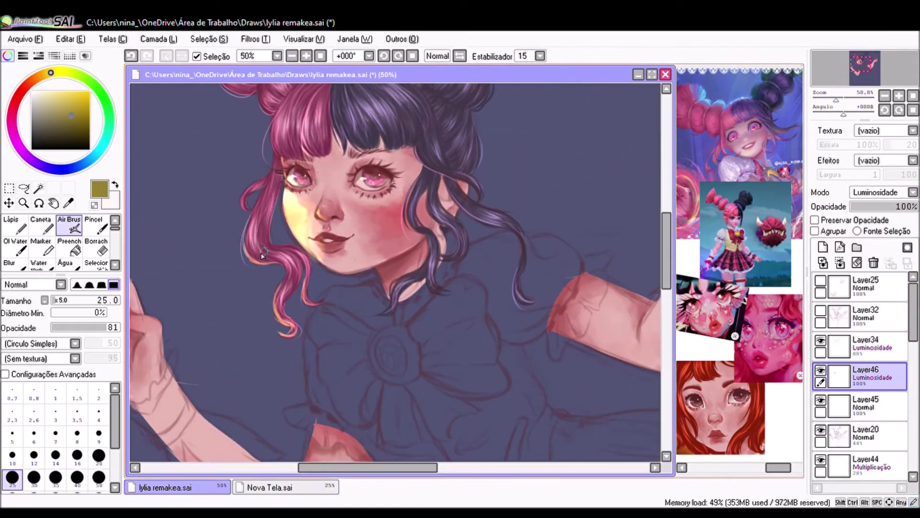
scroll(267, 187, up, 3)
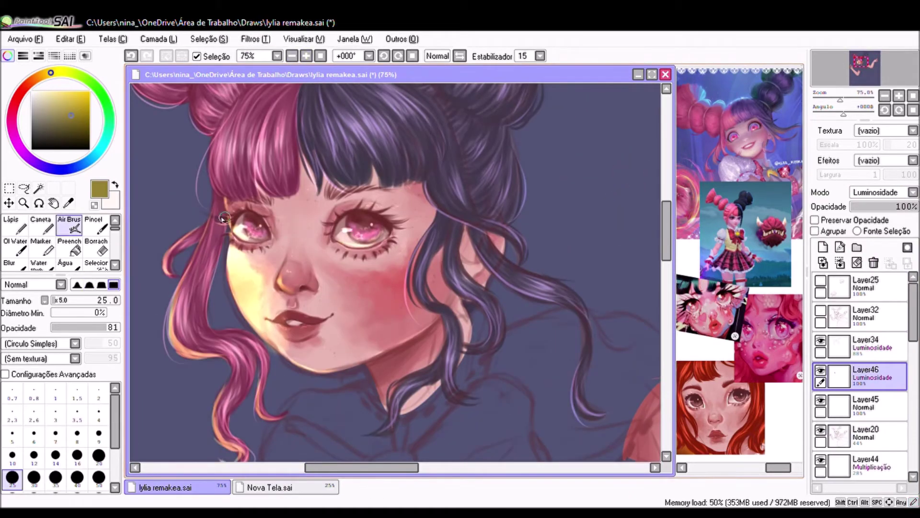
mouse_move(335, 258)
mouse_down()
mouse_move(317, 166)
mouse_move(335, 206)
mouse_up()
key(b)
key(v)
key(b)
scroll(394, 311, down, 3)
scroll(394, 310, up, 3)
Step: Add golden highlights to the pink bangs, nose bridge and lashes of the eye beneath them at size 10, opacity 99
key(b)
key(v)
key(b)
key(v)
scroll(383, 287, up, 1)
key(b)
key(v)
key(b)
scroll(388, 267, up, 1)
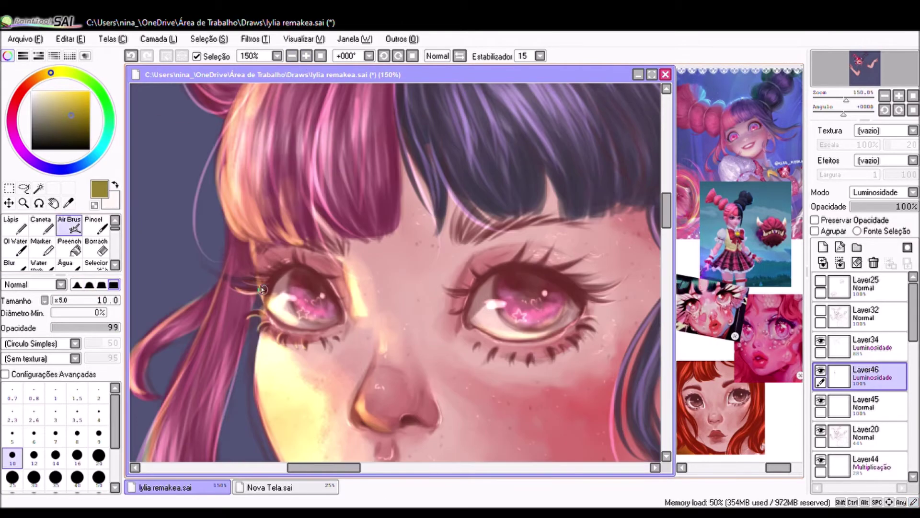
Step: Airbrush golden light onto the upper lip and along the jawline on Layer46 at size 10, opacity 99
scroll(274, 288, down, 4)
scroll(309, 380, up, 2)
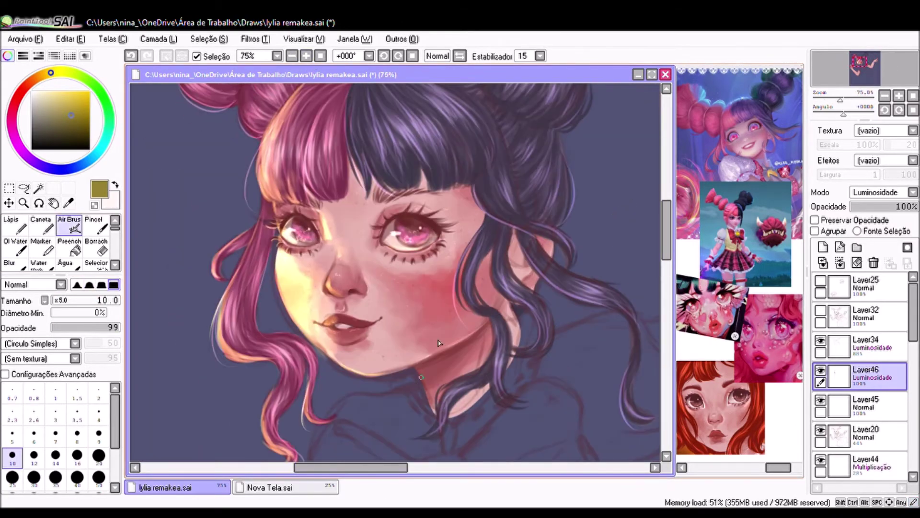
scroll(426, 397, up, 3)
Step: Paint golden light along the dark bangs' lower edge and refine the hair with fine orange strands at size 5, opacity 84
key(v)
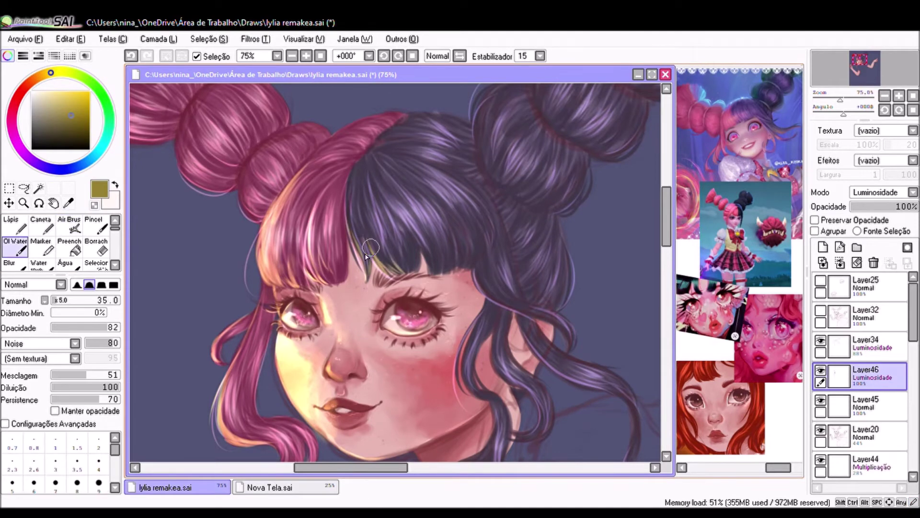
alt+click(335, 255)
key(b)
scroll(211, 258, up, 1)
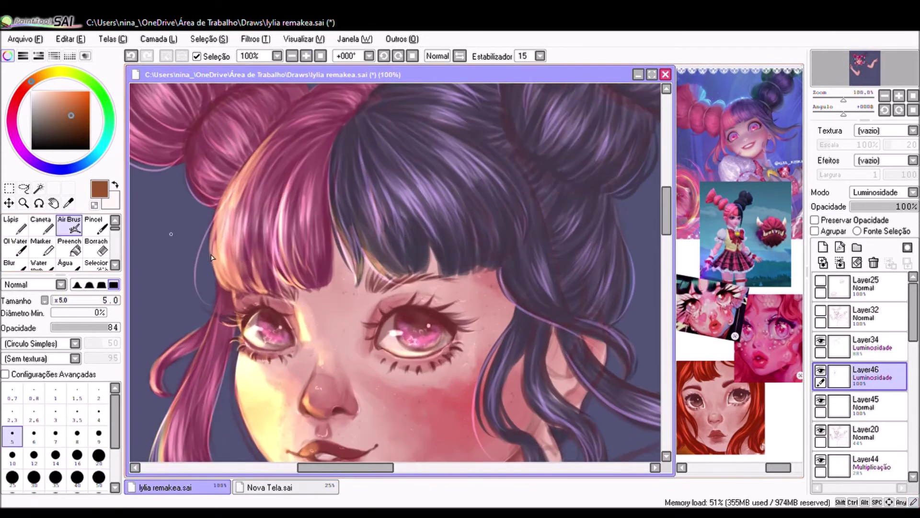
scroll(211, 257, up, 1)
click(292, 56)
click(292, 56)
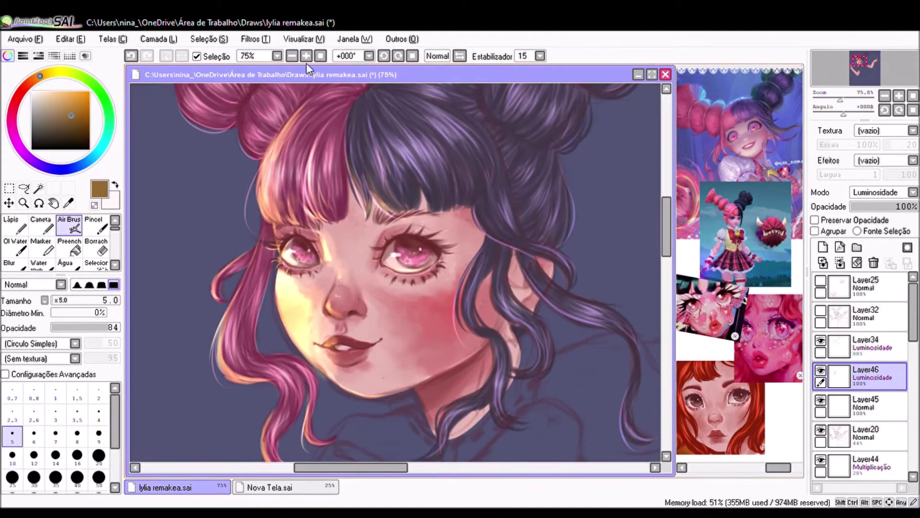
Step: Raise Layer44 to 100% opacity and airbrush salmon shadows beside the dark bangs, locks and eyelid at size 25, opacity 84
drag(860, 206, 916, 206)
alt+click(380, 313)
key(bracketleft)
key(bracketleft)
scroll(383, 266, up, 1)
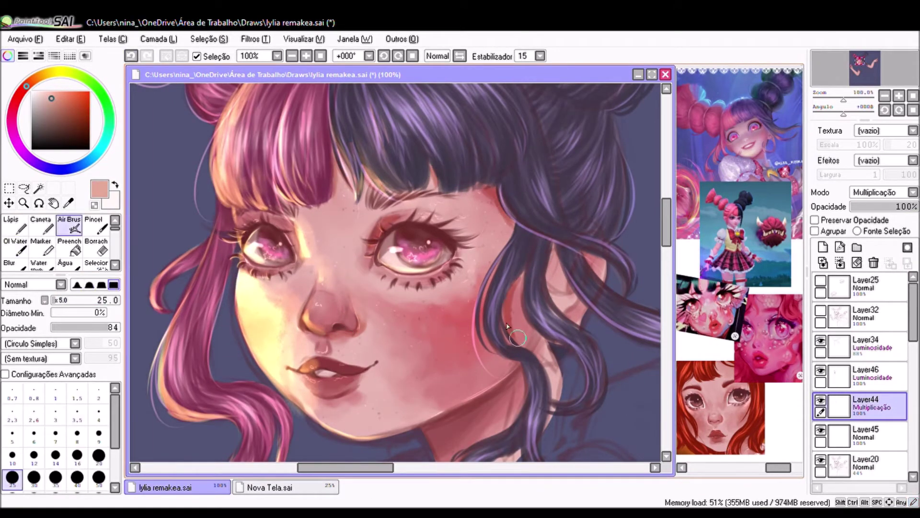
scroll(527, 352, down, 3)
Step: Blend the face shadows on Layer44 with Oil Water at size 35, opacity 82, and lower the layer's opacity to 61%
drag(916, 206, 891, 206)
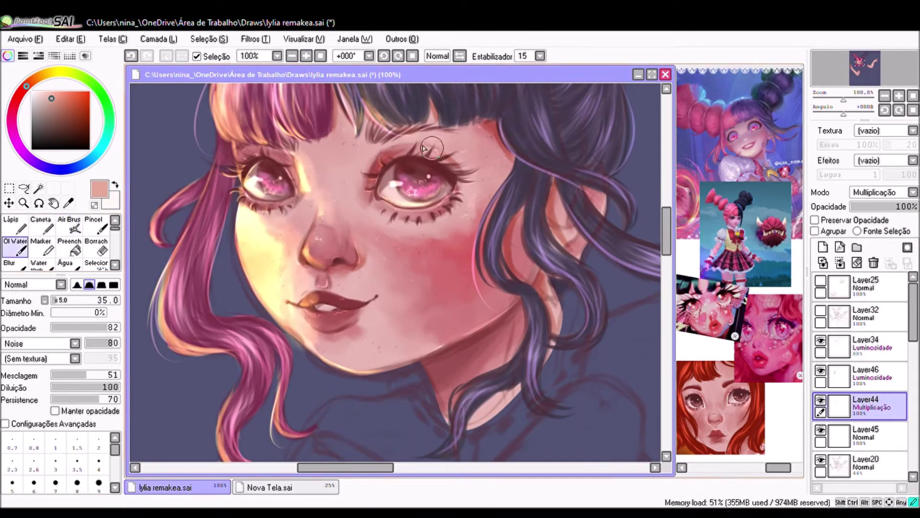
scroll(431, 268, up, 1)
scroll(437, 290, down, 1)
scroll(437, 290, down, 2)
scroll(437, 290, up, 2)
scroll(480, 312, up, 3)
click(820, 372)
click(820, 371)
Step: Airbrush golden light along the undersides of the pink ponytail bubbles and tuft on Layer46 at size 25, opacity 84
click(872, 376)
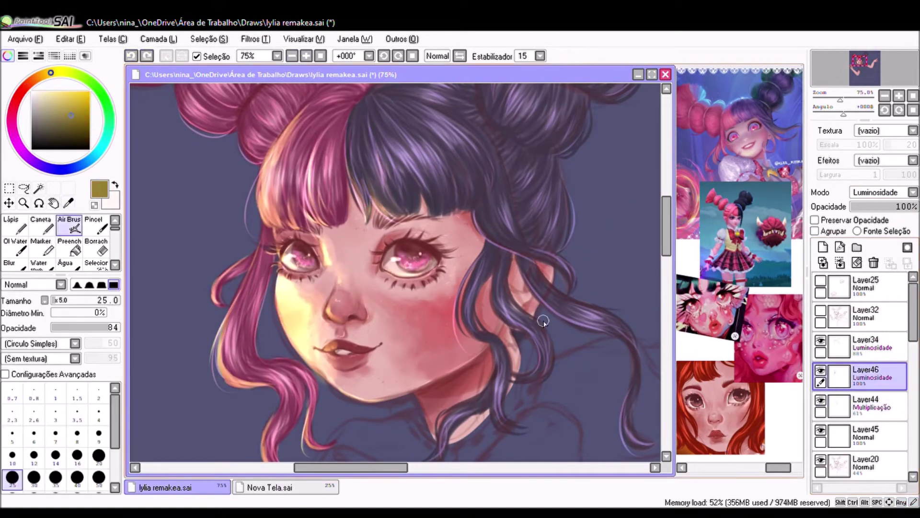
scroll(432, 268, up, 3)
drag(278, 211, 336, 239)
drag(182, 165, 252, 173)
click(69, 225)
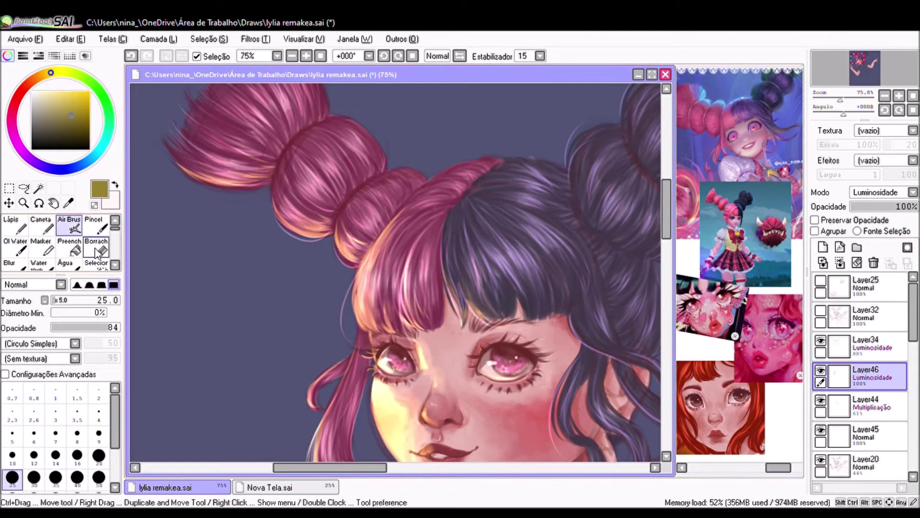
Step: Paint and redo a golden rim light along the lower edge of the bent forearm and elbow below the pink hair
scroll(464, 155, down, 3)
key(ctrl+plus)
key(o)
scroll(383, 269, down, 3)
key(a)
drag(316, 348, 391, 412)
key(o)
key(ctrl+z)
drag(316, 345, 393, 402)
Step: Airbrush golden light on the bent arm's fingers, thumb and palm edge, blending it with Oil Water at size 35
key(ctrl+plus)
key(a)
drag(266, 342, 425, 343)
key(bracketleft)
key(bracketleft)
key(bracketleft)
key(bracketleft)
drag(238, 216, 252, 205)
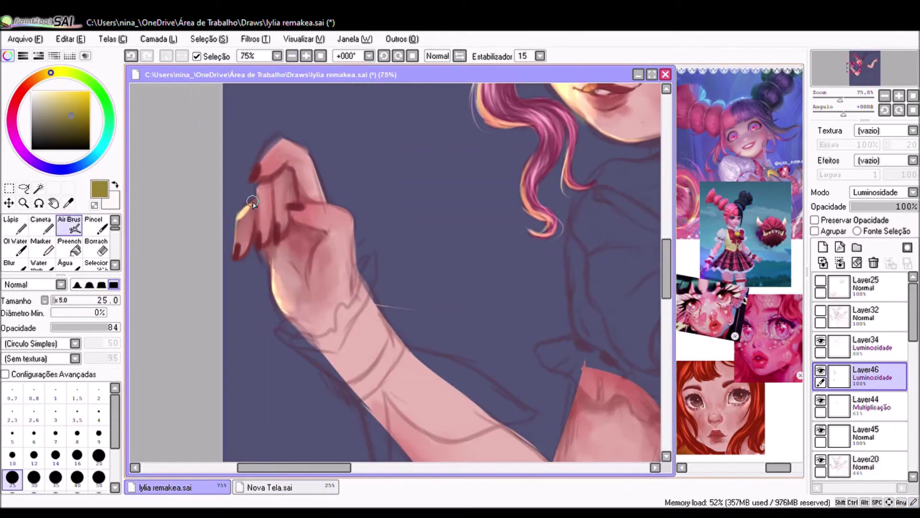
key(o)
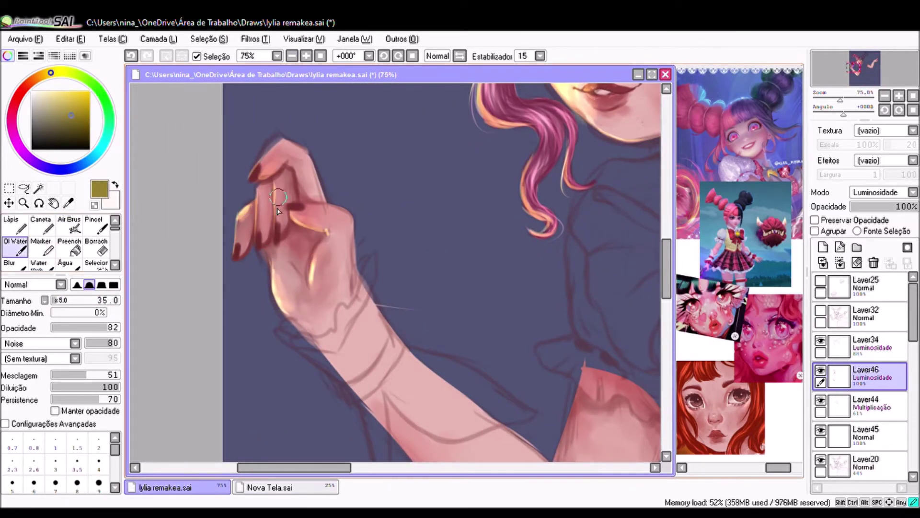
key(ctrl+minus)
key(a)
key(ctrl+minus)
key(ctrl+minus)
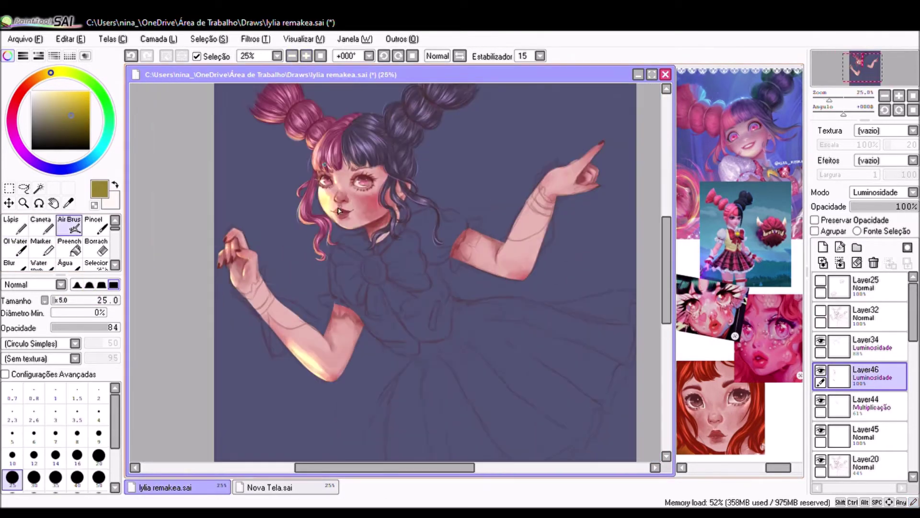
Step: Sample a salmon skin tone with Layer46 temporarily in Normal mode, and add Layer47 above the Multiplicação Layer44
drag(365, 230, 338, 243)
scroll(882, 192, up, 3)
alt+click(479, 307)
scroll(882, 192, up, 1)
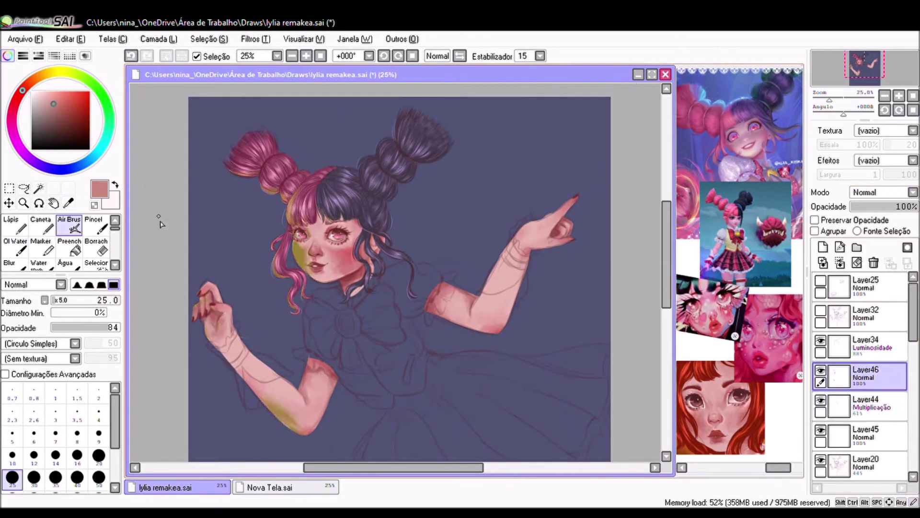
key(ctrl+plus)
key(ctrl+plus)
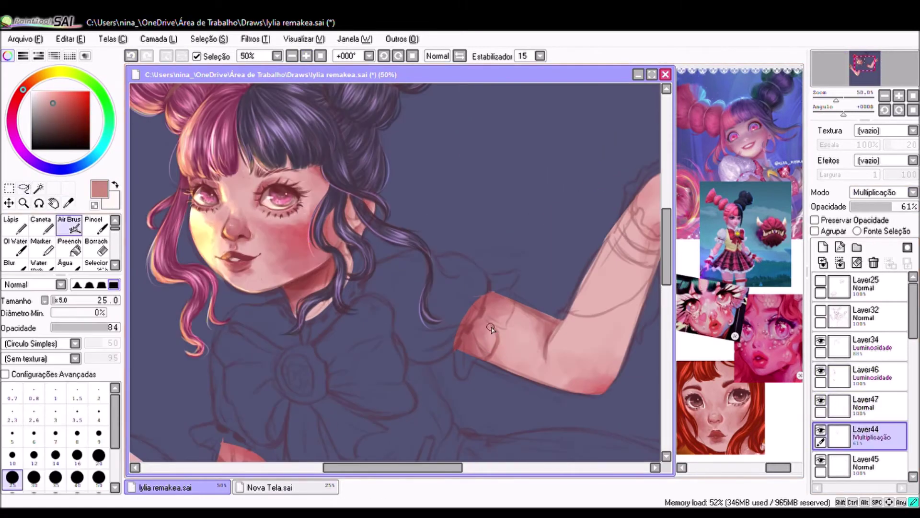
Step: Airbrush salmon shadows on Layer44 over the pointing arm, its palm and the bent arm at size 25, opacity 84
drag(499, 342, 355, 345)
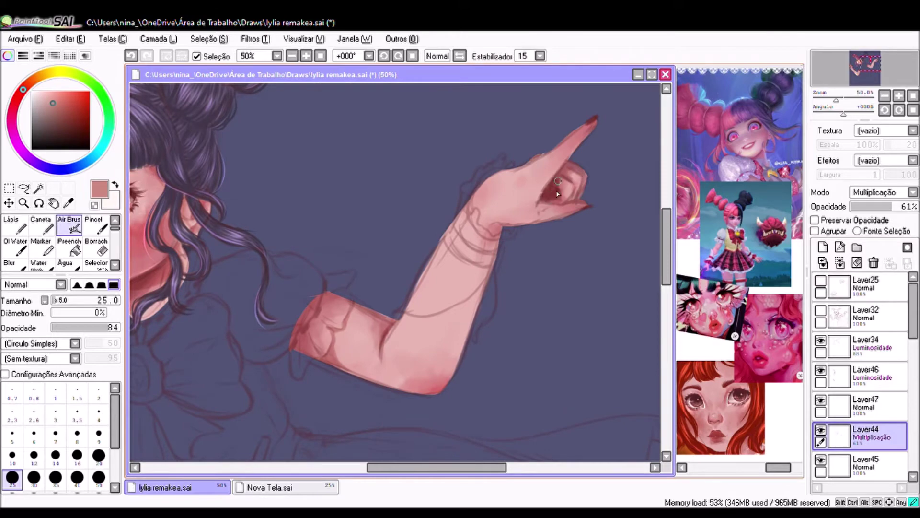
drag(144, 336, 431, 225)
drag(411, 353, 448, 319)
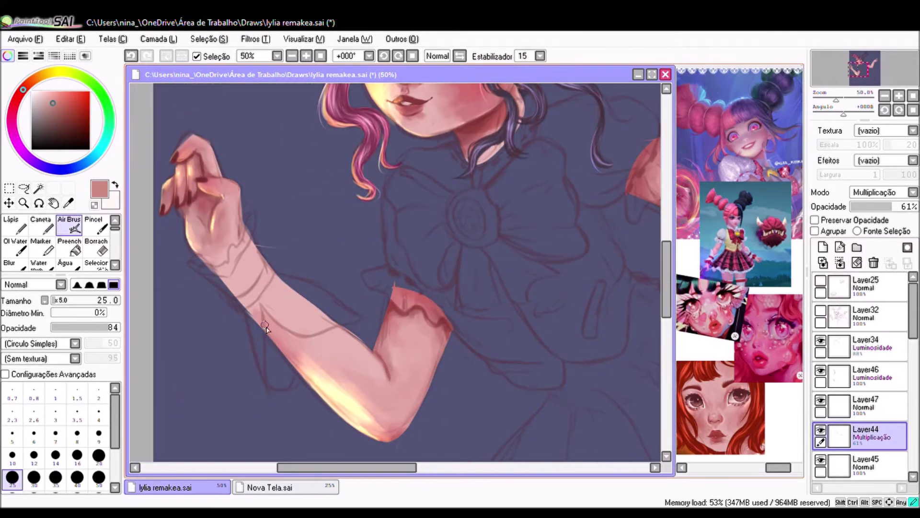
scroll(347, 346, down, 3)
scroll(455, 168, up, 3)
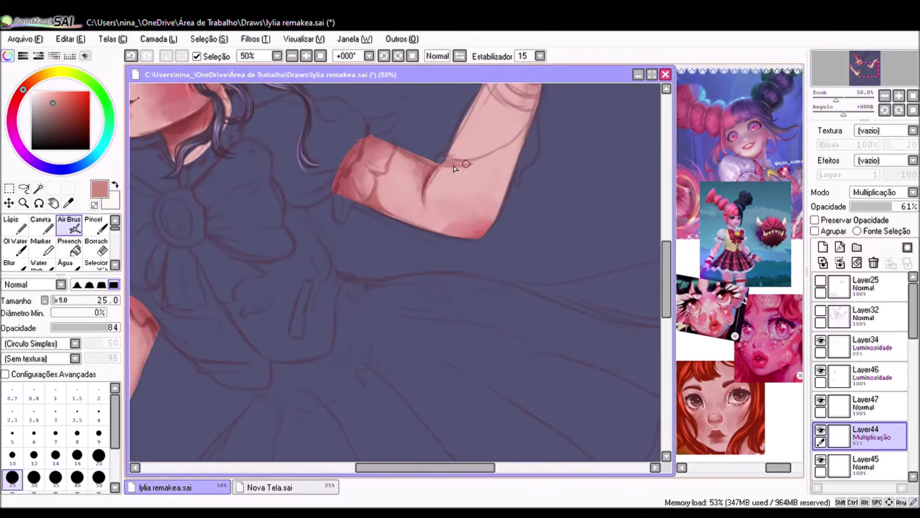
key(w)
scroll(167, 290, down, 2)
scroll(337, 405, up, 1)
key(v)
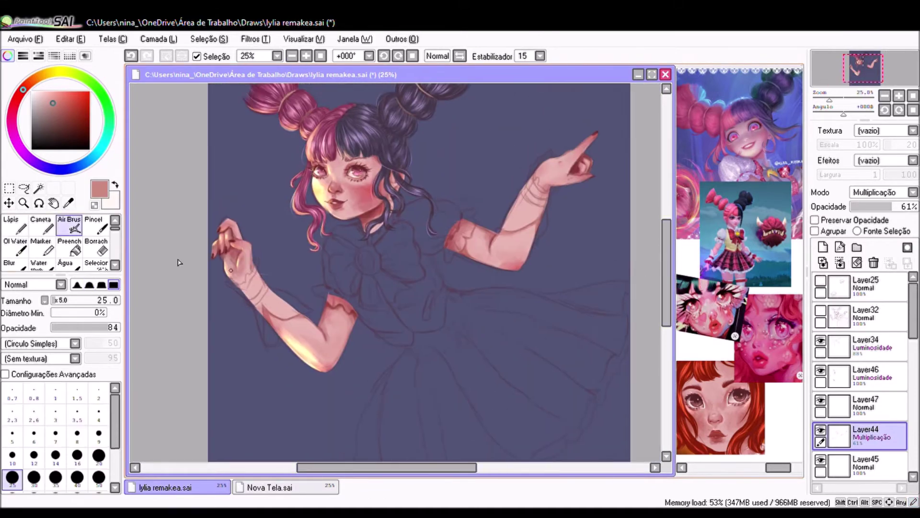
Step: Add Layer48 below Layer41 and block in the puffed sleeves and collar in light grey with the airbrush at size 30, opacity 90
scroll(177, 259, up, 1)
scroll(885, 381, down, 3)
scroll(884, 381, down, 3)
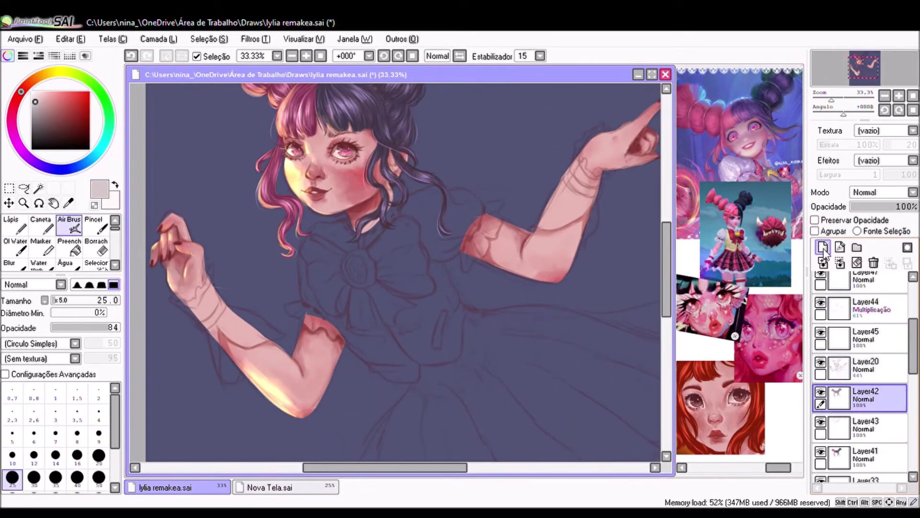
click(867, 407)
key(bracketright)
scroll(669, 251, up, 1)
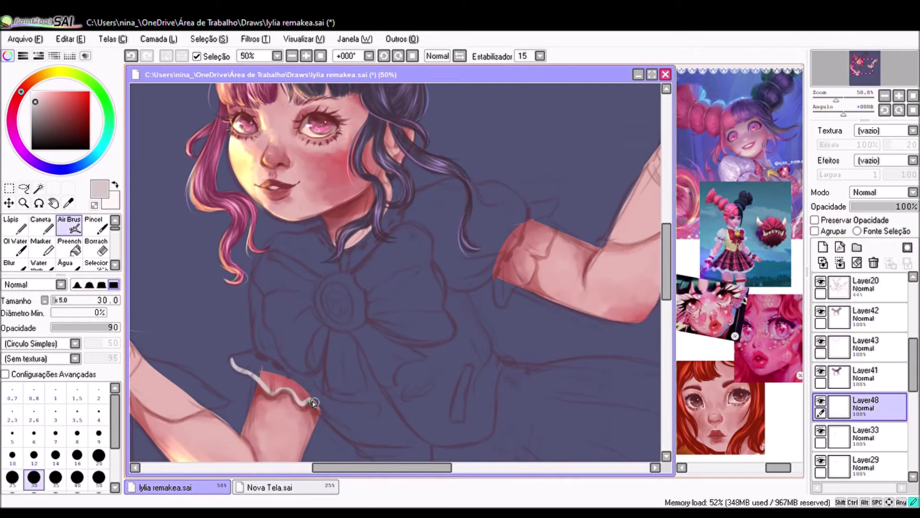
drag(312, 402, 347, 268)
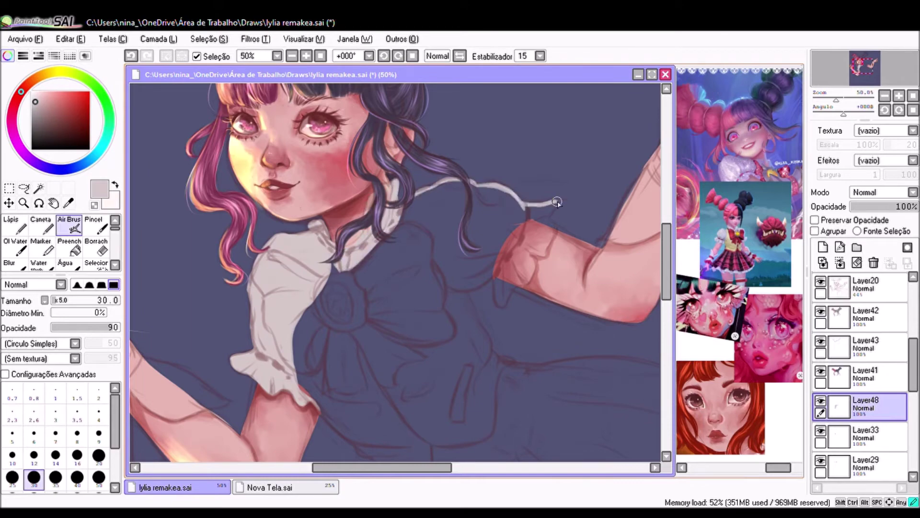
Step: Block in the flared cuffs on the bent forearm and the pointing forearm in the same light grey on Layer48
scroll(494, 281, down, 3)
scroll(494, 280, left, 3)
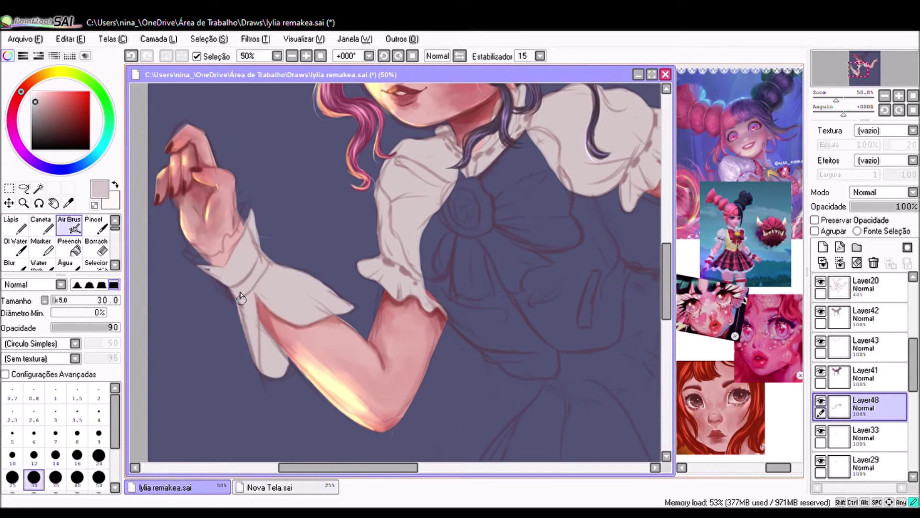
scroll(413, 437, up, 3)
scroll(413, 438, right, 5)
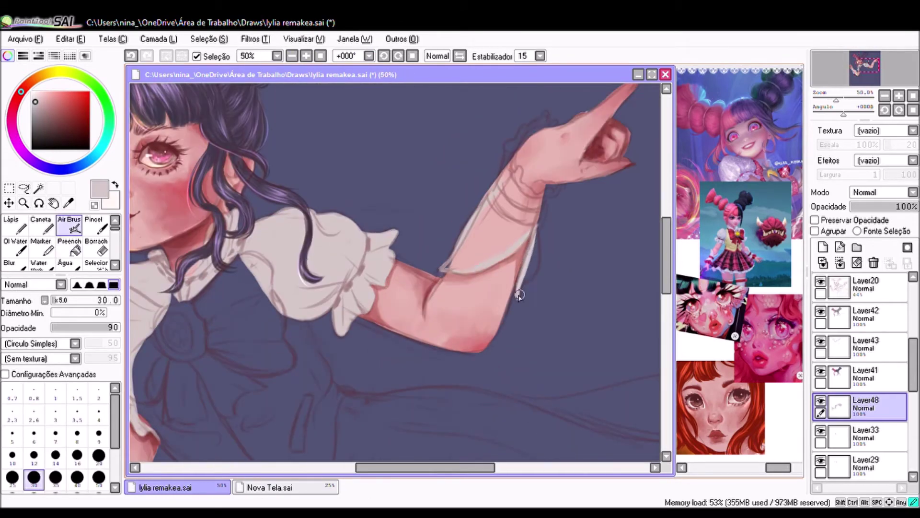
drag(520, 270, 532, 249)
scroll(663, 239, up, 1)
key(e)
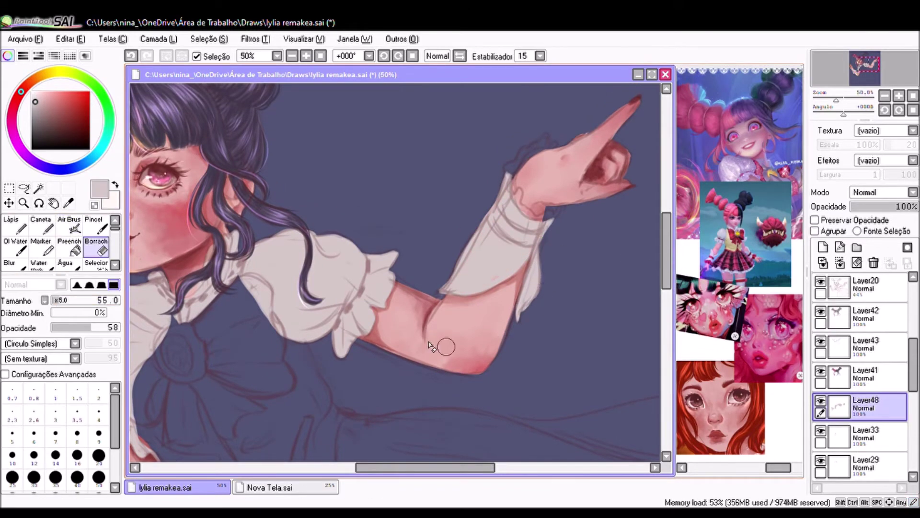
Step: Add Layer49 above Layer48, outline the vest and bow area in tan with the airbrush at size 30, and fill it
click(292, 57)
click(823, 246)
click(48, 101)
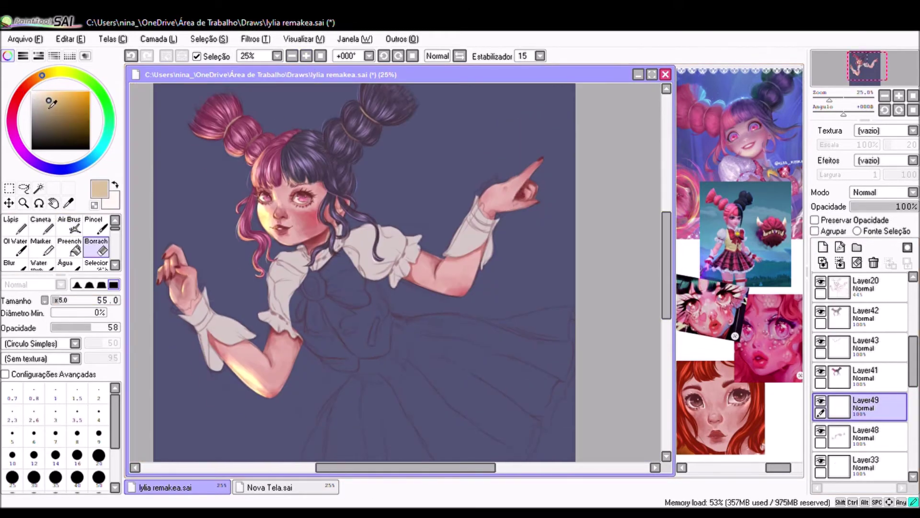
click(69, 224)
click(36, 78)
click(306, 56)
drag(313, 172, 303, 263)
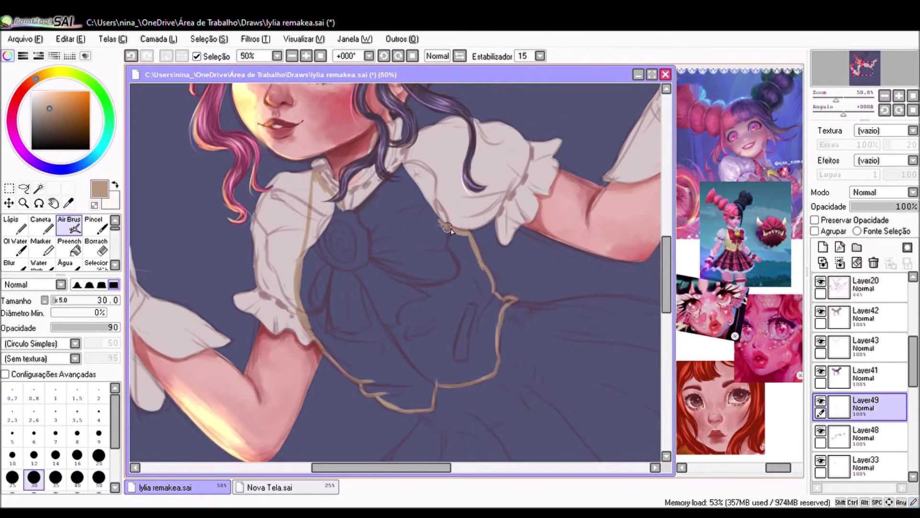
click(383, 215)
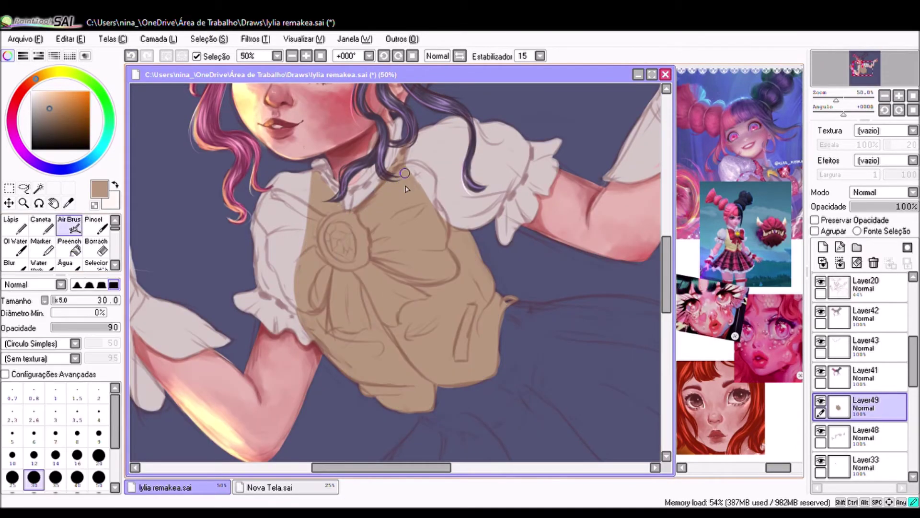
Step: Add Layer50 below Layer48, outline the flared skirt in crimson with the airbrush at size 30, and fill it
scroll(333, 259, down, 1)
click(823, 247)
click(14, 105)
click(66, 111)
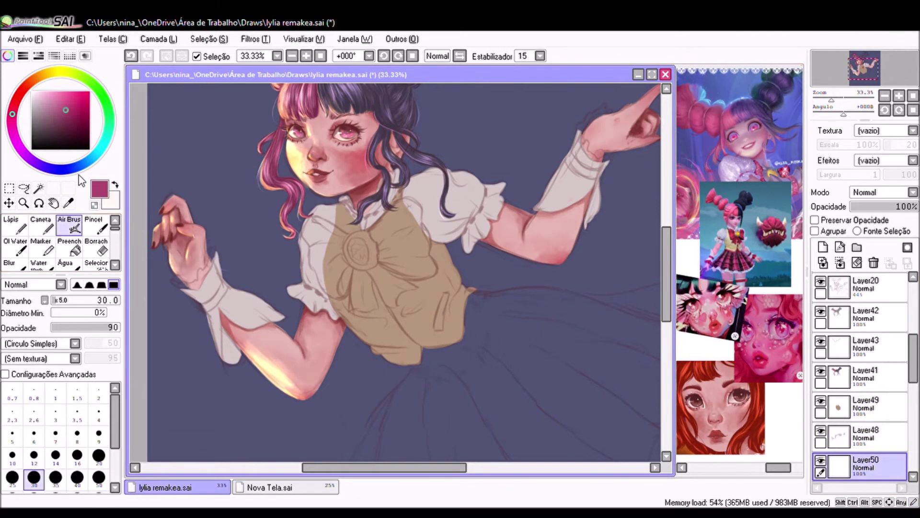
drag(667, 282, 669, 320)
mouse_move(461, 397)
mouse_down()
mouse_move(494, 369)
mouse_move(455, 336)
mouse_move(512, 271)
mouse_up()
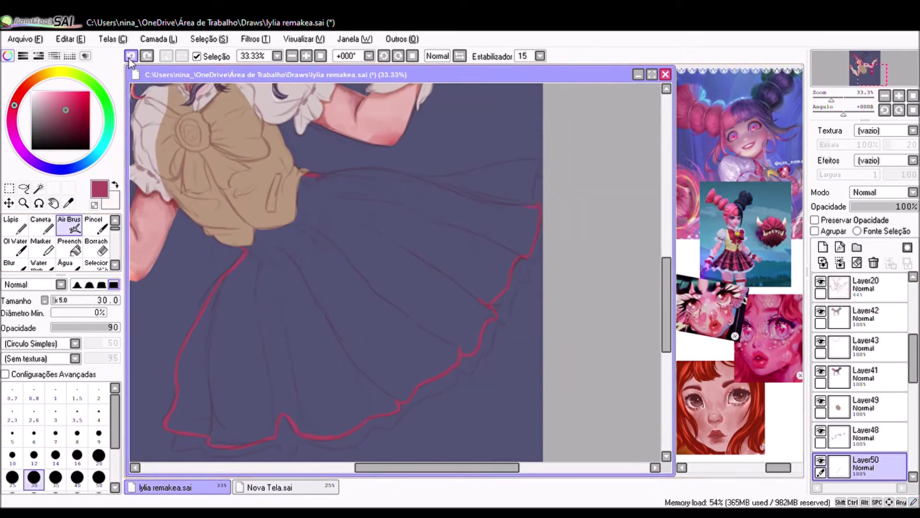
click(75, 246)
click(336, 312)
scroll(336, 312, down, 1)
click(69, 224)
scroll(432, 192, up, 2)
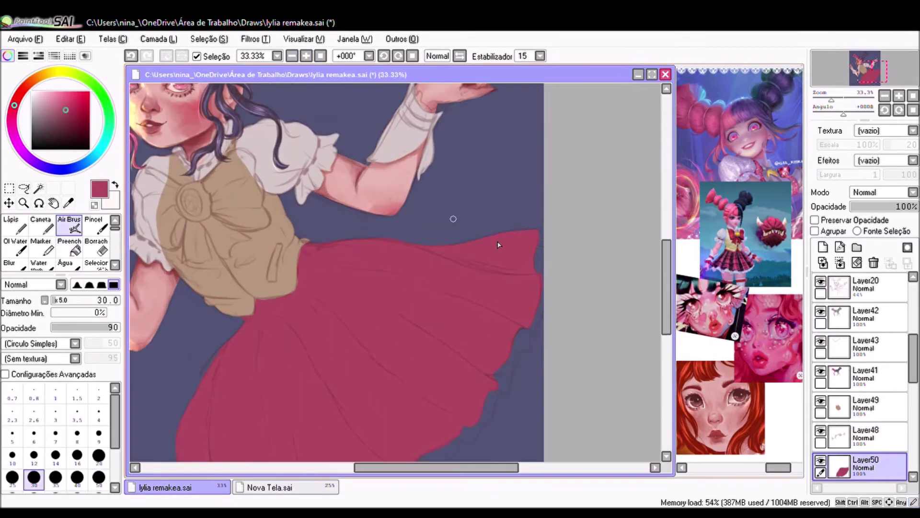
Step: Paint crimson ruffles around both wrists above the cuffs on Layer50 with the airbrush at size 30
drag(503, 178, 550, 151)
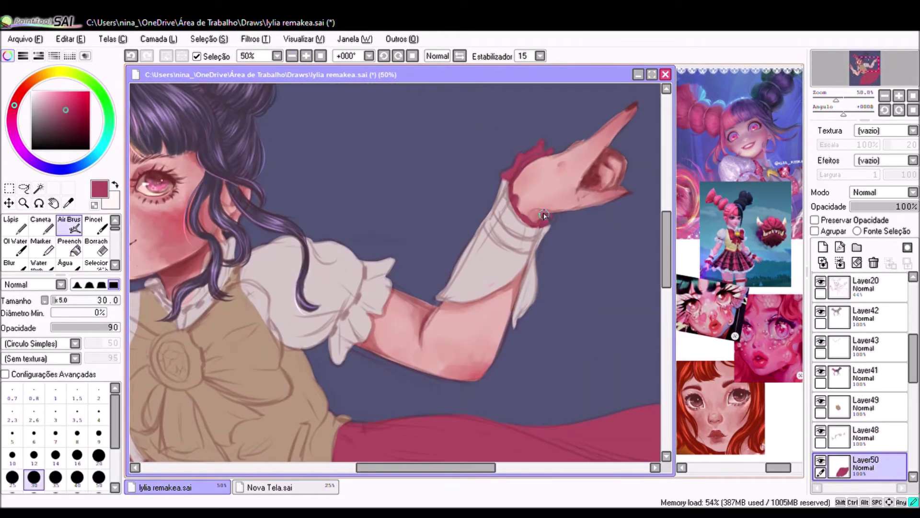
key(h)
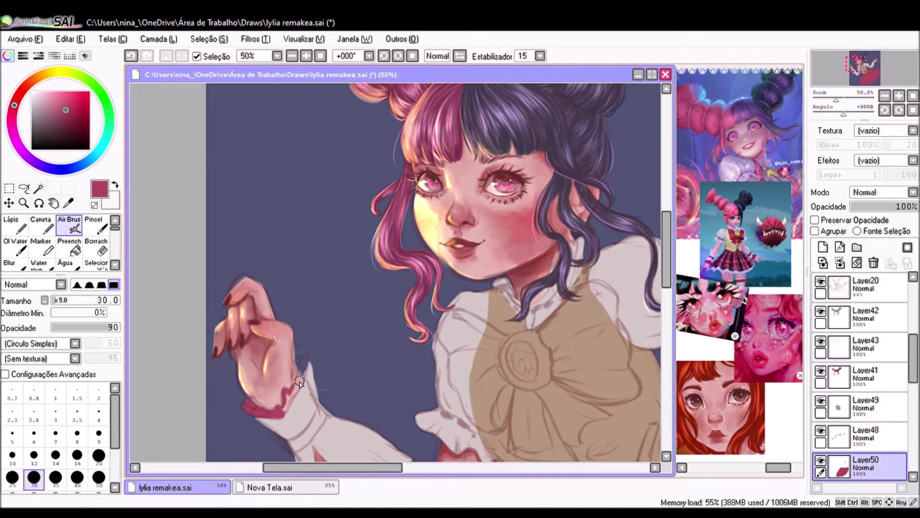
scroll(384, 269, down, 1)
drag(384, 191, 383, 120)
Step: Select the crimson skirt area and add Layer51 above Layer50 in Multiplicação mode
click(38, 188)
click(408, 336)
scroll(407, 335, down, 1)
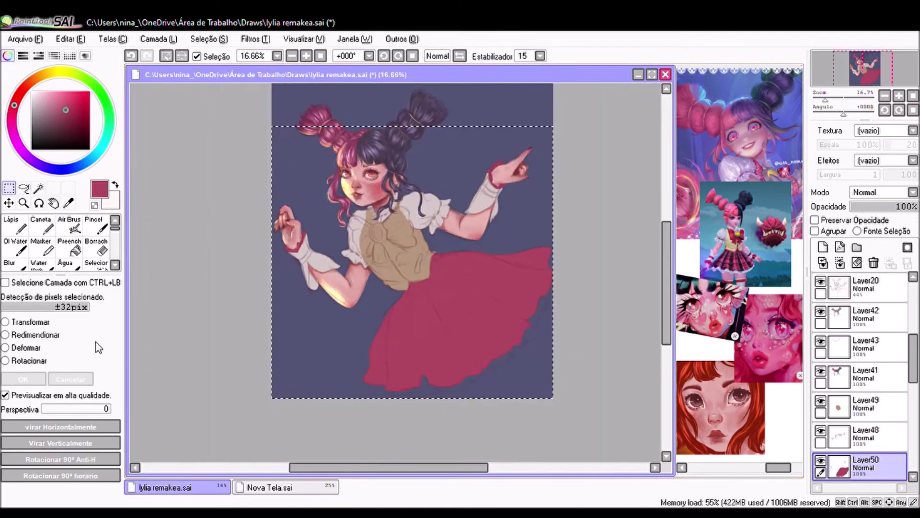
scroll(431, 287, up, 2)
click(69, 224)
scroll(915, 346, up, 2)
click(823, 247)
click(884, 191)
drag(441, 336, 494, 412)
key(ctrl+z)
scroll(431, 287, down, 3)
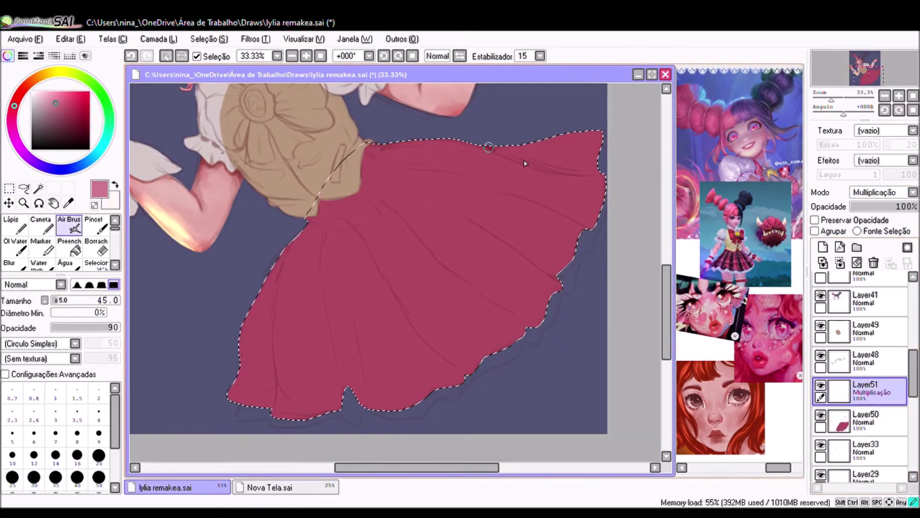
Step: Airbrush pink shadows along the skirt's upper folds and waist on Layer51 at size 30, opacity 90, blending with Oil Water
click(15, 245)
drag(484, 144, 589, 162)
click(69, 224)
drag(383, 144, 599, 142)
drag(599, 173, 566, 269)
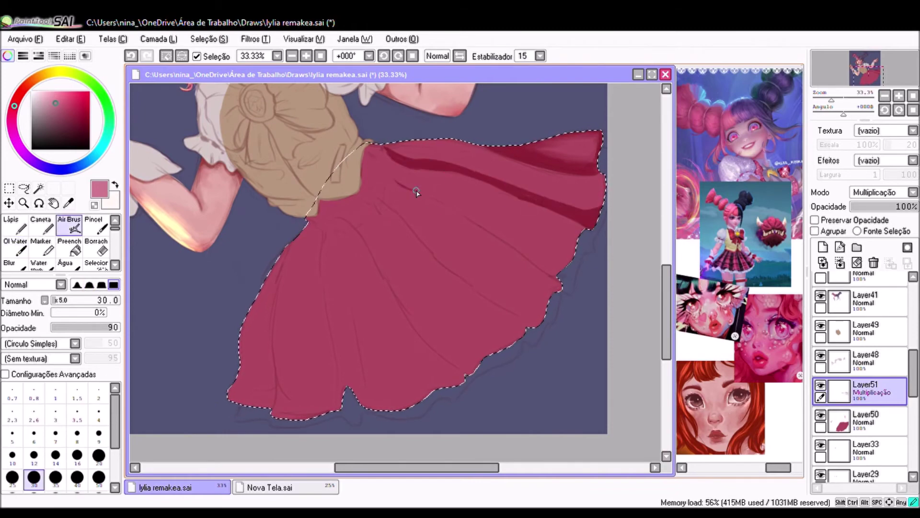
drag(397, 182, 561, 273)
drag(462, 209, 571, 287)
drag(479, 182, 311, 216)
click(15, 246)
mouse_move(398, 182)
mouse_down()
mouse_move(492, 218)
mouse_move(566, 143)
mouse_move(383, 153)
mouse_up()
click(69, 225)
Step: Shade the skirt's lower and left folds on Layer51, softening the shadows with the Pincel brush at size 230, opacity 23
mouse_move(386, 206)
mouse_down()
mouse_move(456, 241)
mouse_move(460, 331)
mouse_move(464, 250)
mouse_move(590, 378)
mouse_up()
drag(382, 261, 410, 445)
mouse_move(307, 422)
mouse_down()
mouse_move(336, 446)
mouse_move(350, 288)
mouse_move(386, 315)
mouse_up()
key(b)
drag(364, 264, 411, 273)
drag(474, 275, 402, 276)
scroll(399, 273, down, 1)
key(b)
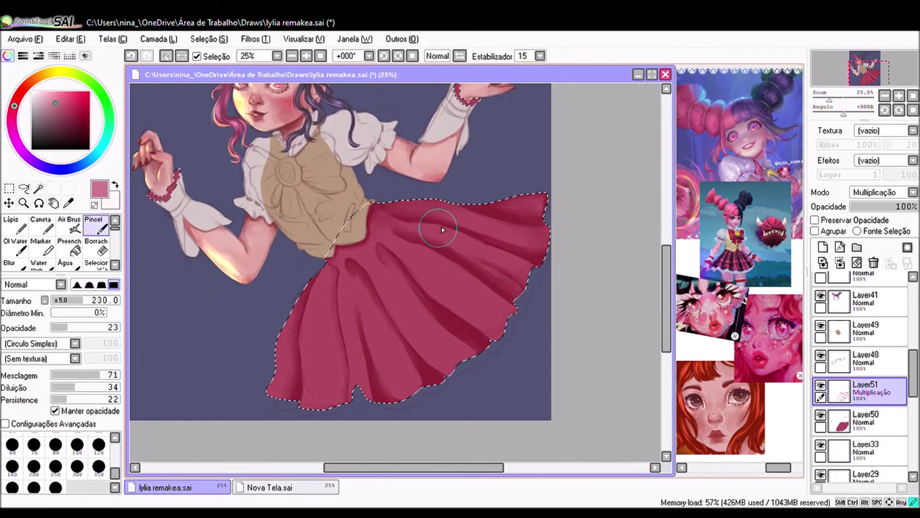
scroll(401, 278, down, 1)
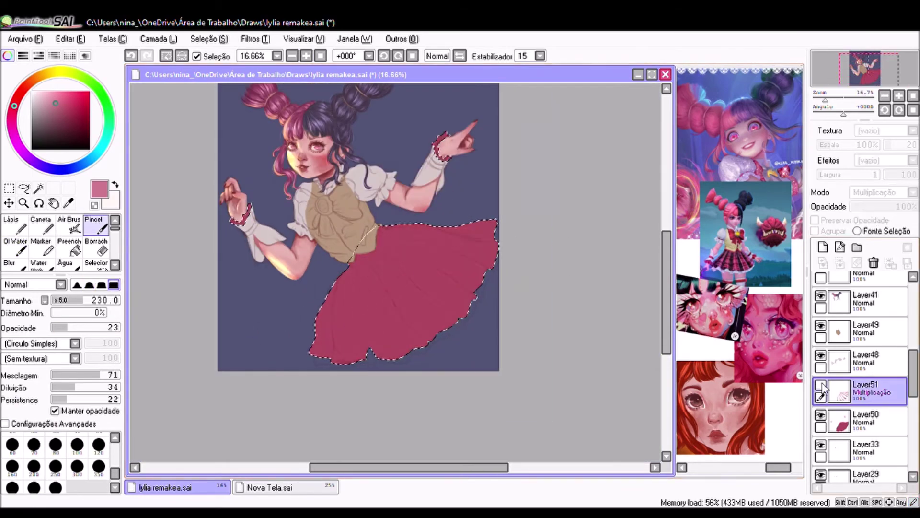
Step: Add Layer52 below Layer51 and airbrush dark purple bands across the skirt at size 85, blending them with Oil Water at size 75
click(823, 247)
key(v)
scroll(273, 381, up, 1)
mouse_move(273, 381)
mouse_down()
mouse_move(375, 382)
mouse_move(464, 327)
mouse_up()
scroll(464, 327, down, 1)
scroll(287, 335, up, 1)
mouse_move(270, 339)
mouse_down()
mouse_move(354, 314)
mouse_move(466, 248)
mouse_move(513, 195)
mouse_up()
mouse_move(292, 311)
mouse_down()
mouse_move(410, 267)
mouse_move(472, 204)
mouse_up()
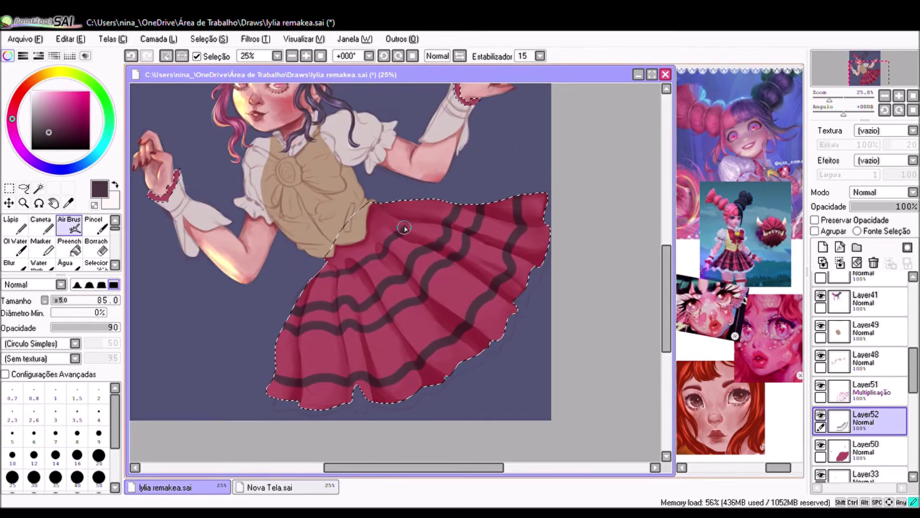
key(c)
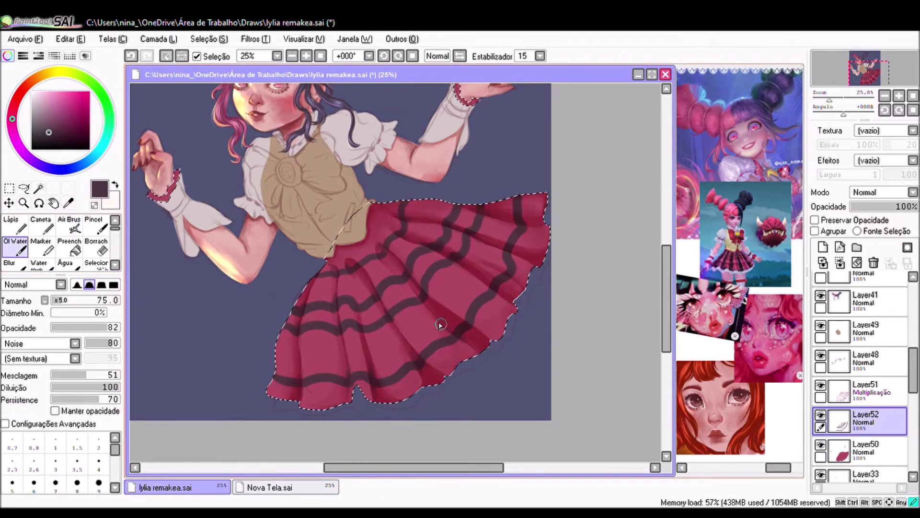
scroll(512, 251, down, 1)
scroll(431, 312, up, 2)
Step: Add Layer53 above Layer52, airbrush thinner dark crimson bands across the skirt at size 50, and undo the last stroke
key(v)
key(ctrl+shift+n)
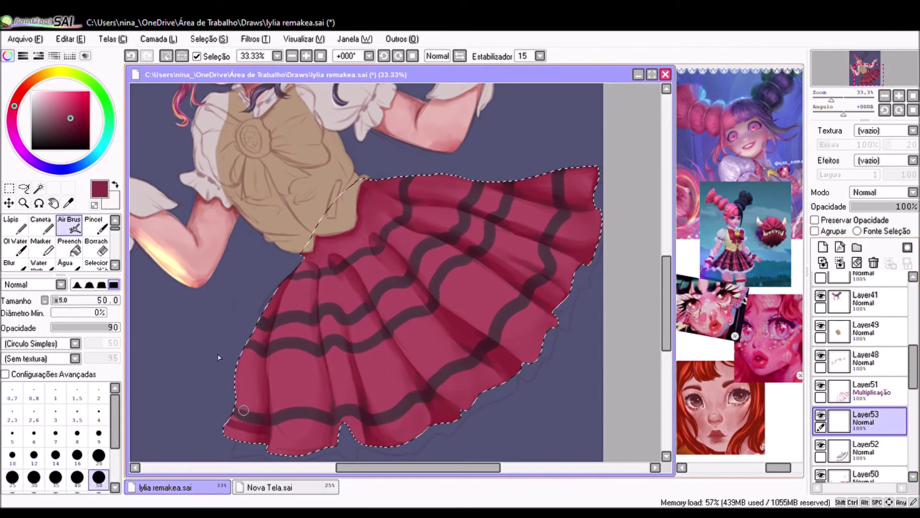
alt+click(341, 425)
mouse_move(341, 425)
mouse_down()
mouse_move(558, 314)
mouse_move(297, 446)
mouse_move(587, 190)
mouse_move(411, 391)
mouse_move(530, 263)
mouse_move(527, 235)
mouse_up()
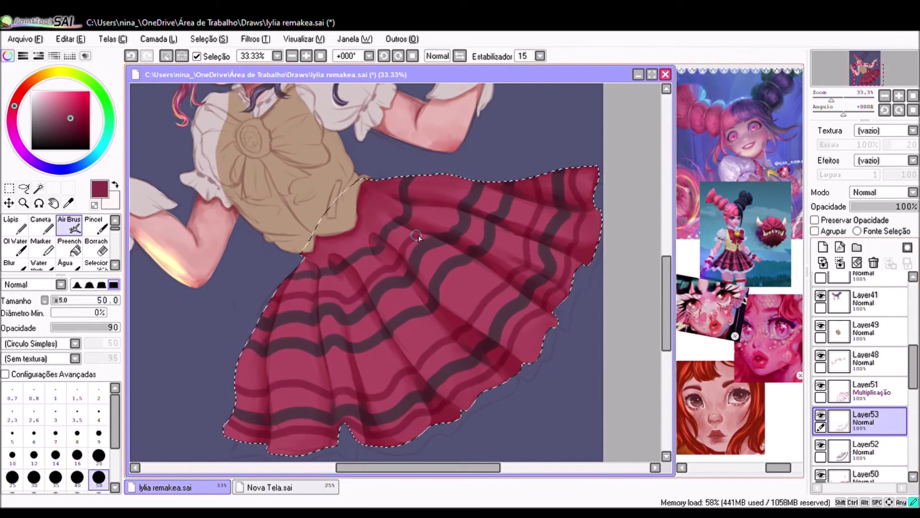
key(ctrl+z)
Step: Add Layer54 below Layer52 and airbrush dark crimson plaid stripes running down the skirt's folds at size 40
scroll(318, 266, down, 1)
key(bracketleft)
click(862, 448)
key(ctrl+shift+n)
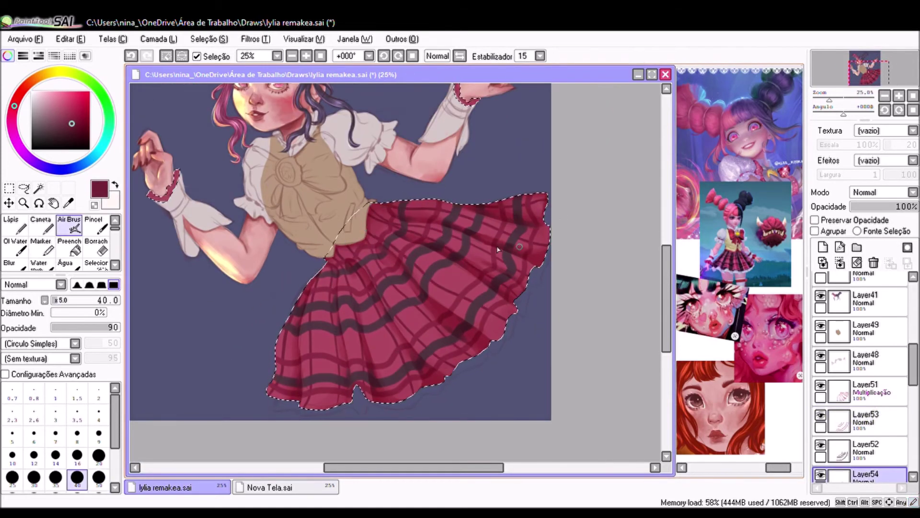
key(c)
Step: Add Layer55 above Layer54 and airbrush thin light pink plaid lines over the skirt at size 40
key(ctrl+shift+n)
key(v)
alt+click(220, 262)
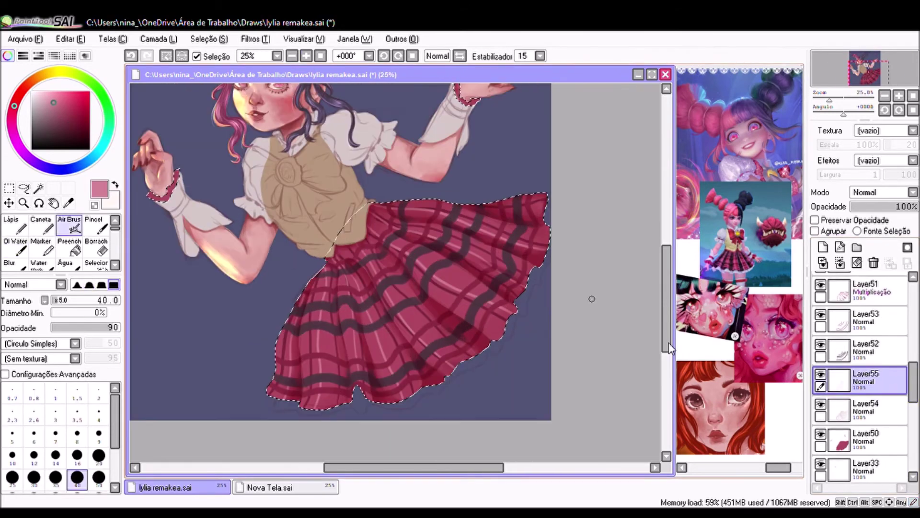
Step: Add Layer56 above Layer50 and airbrush wide bands in a pink sampled from the skirt at size 100
key(ctrl+shift+n)
alt+click(320, 368)
mouse_move(319, 367)
mouse_down()
mouse_move(306, 393)
mouse_move(515, 297)
mouse_up()
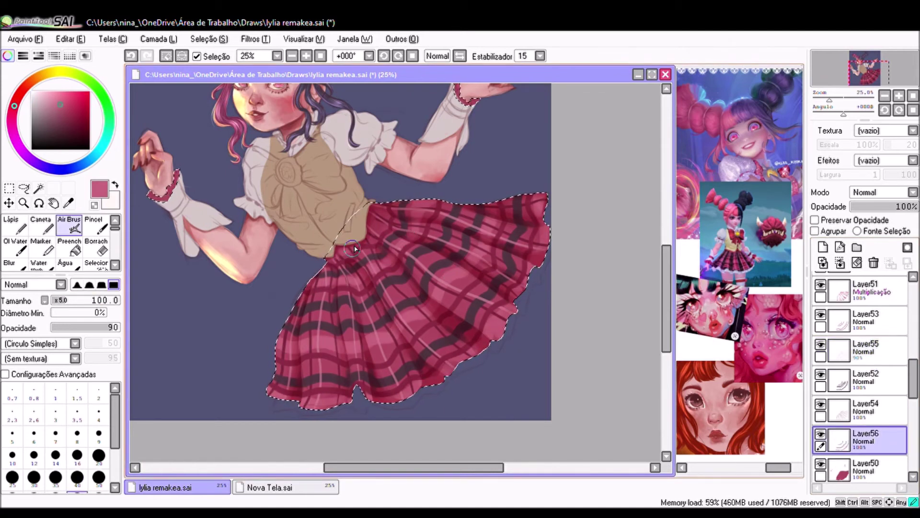
Step: Raise Multiplicação Layer51 above Layer49 and airbrush tan fold shadows inside the vest selection at size 55, softening at size 220, opacity 19
key(n)
ctrl+shift+click(334, 314)
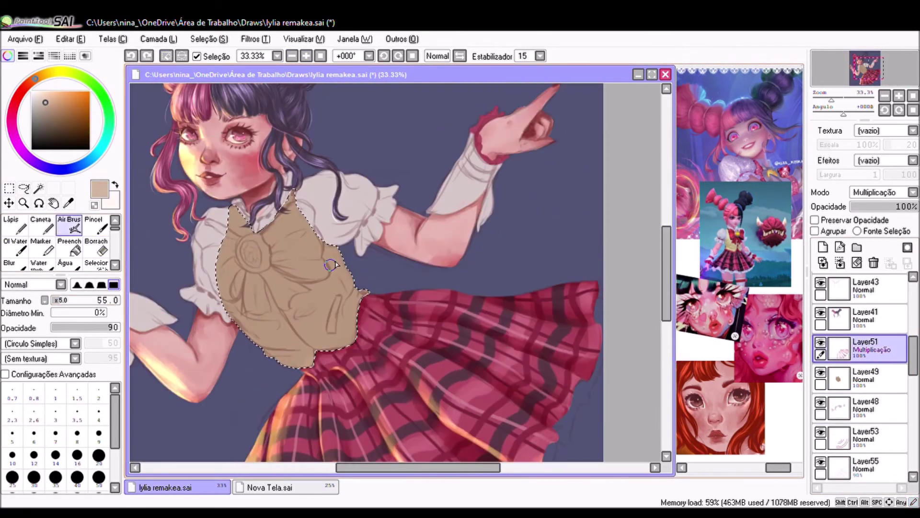
mouse_move(331, 265)
mouse_down()
mouse_move(352, 301)
mouse_move(357, 285)
mouse_move(341, 368)
mouse_move(307, 329)
mouse_move(327, 330)
mouse_move(251, 297)
mouse_move(293, 314)
mouse_move(345, 283)
mouse_up()
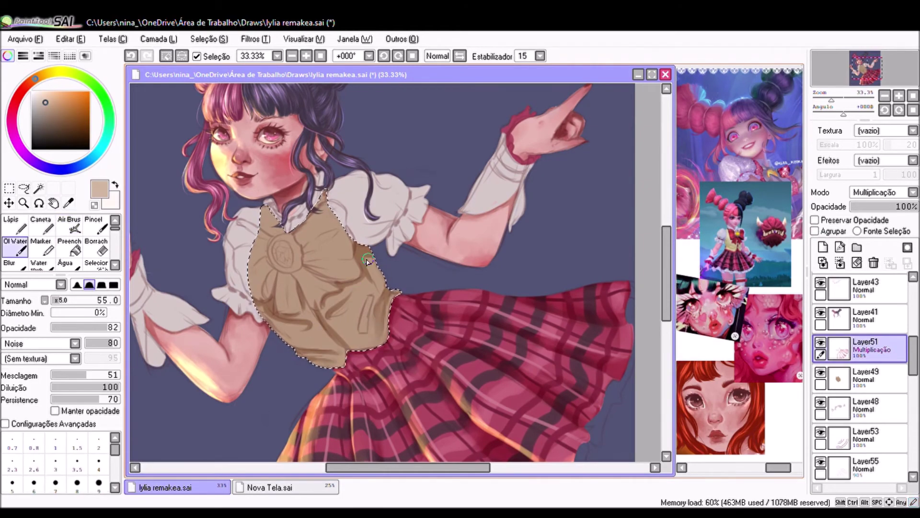
drag(331, 330, 297, 346)
click(69, 225)
drag(365, 326, 307, 345)
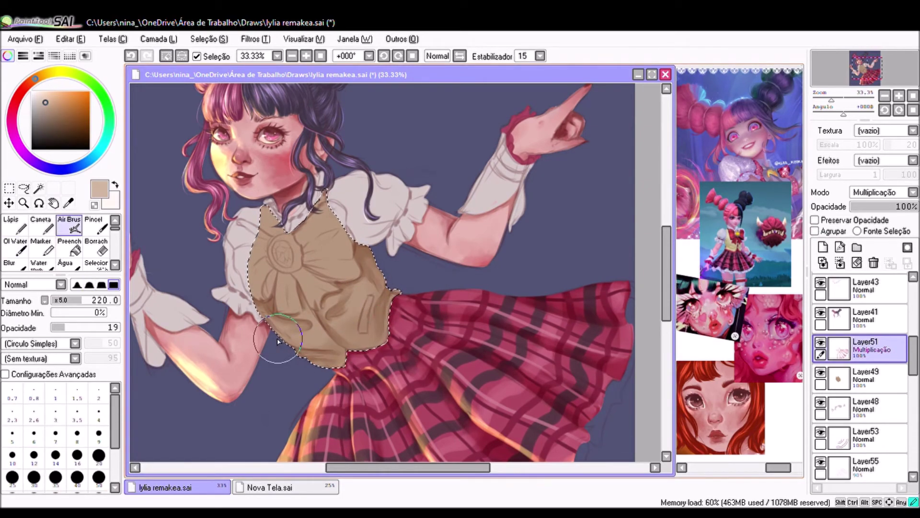
Step: Deepen the vest shadows under the bow, around its tails and along the lower folds at size 35, opacity 77, blending with Oil Water
scroll(383, 268, up, 1)
click(55, 477)
drag(58, 327, 103, 328)
drag(288, 331, 278, 369)
drag(346, 355, 416, 314)
mouse_move(345, 306)
mouse_down()
mouse_move(268, 364)
mouse_move(345, 316)
mouse_up()
click(21, 244)
drag(393, 364, 312, 402)
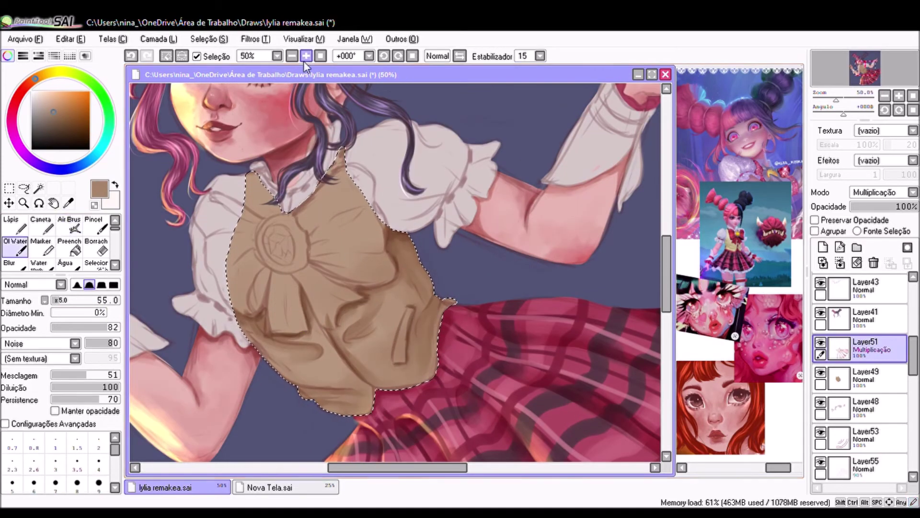
drag(259, 336, 393, 398)
Step: Airbrush shadows on the upper vest beneath the collar and blend them with Oil Water at size 55
click(69, 225)
click(292, 56)
click(20, 245)
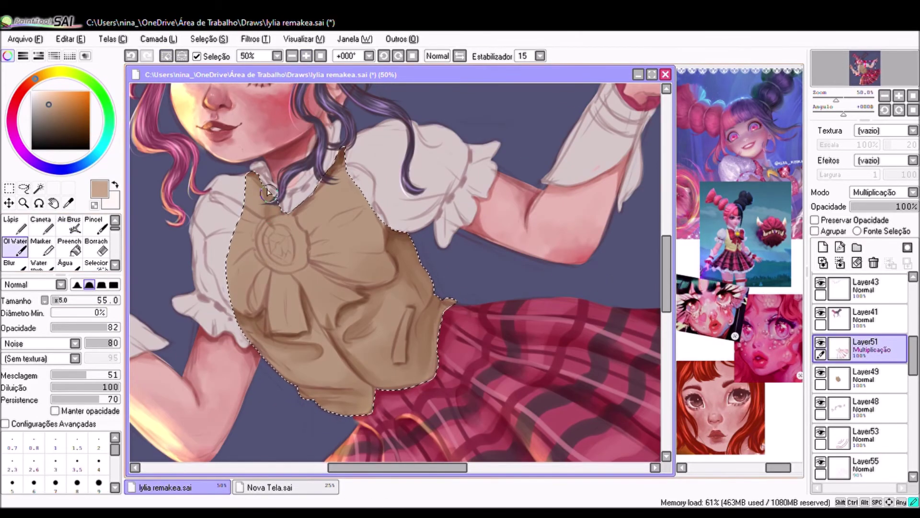
Step: Clear the vest selection, select the Layer48 sleeve, collar and cuff shapes, and make Layer51 active for airbrushing
key(ctrl+d)
click(9, 188)
key(ctrl+t)
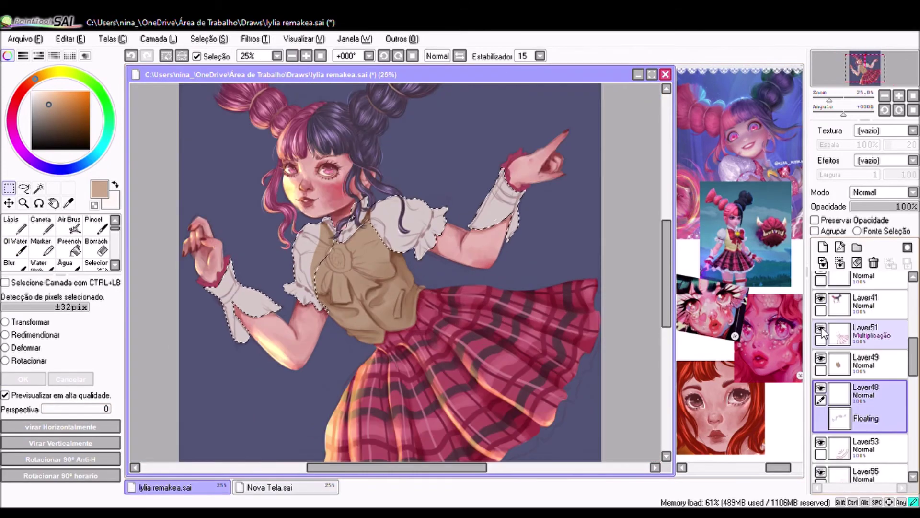
click(69, 225)
Step: Airbrush pale greyish-pink fold shadows on the selected sleeves and cuffs at size 35, opacity 77, blending with Oil Water at size 50
alt+click(376, 194)
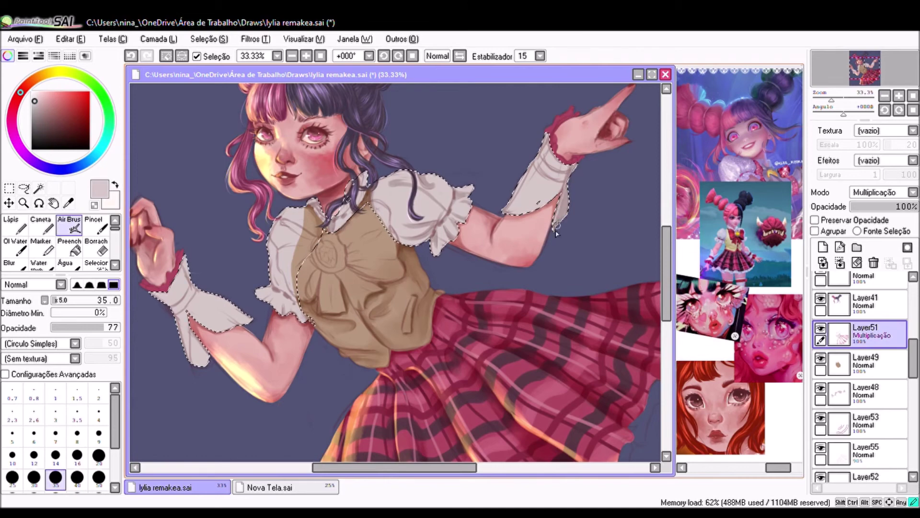
drag(206, 357, 174, 337)
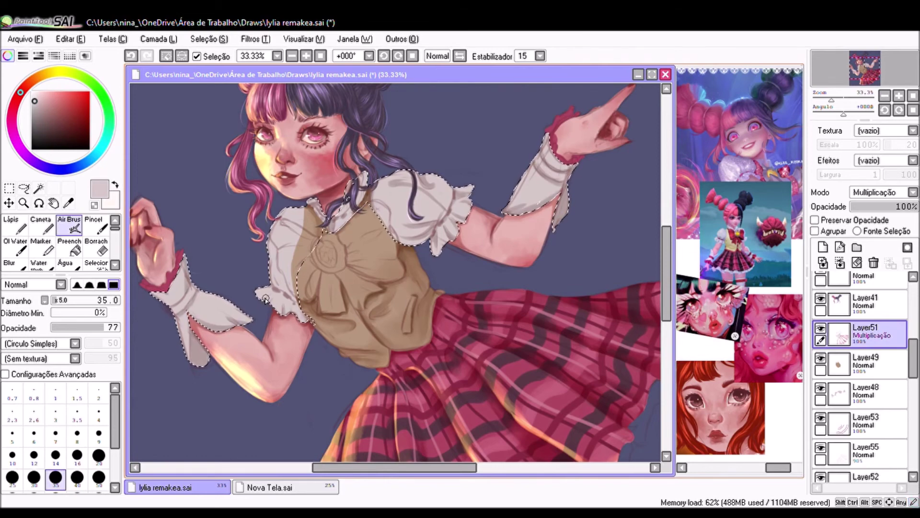
key(c)
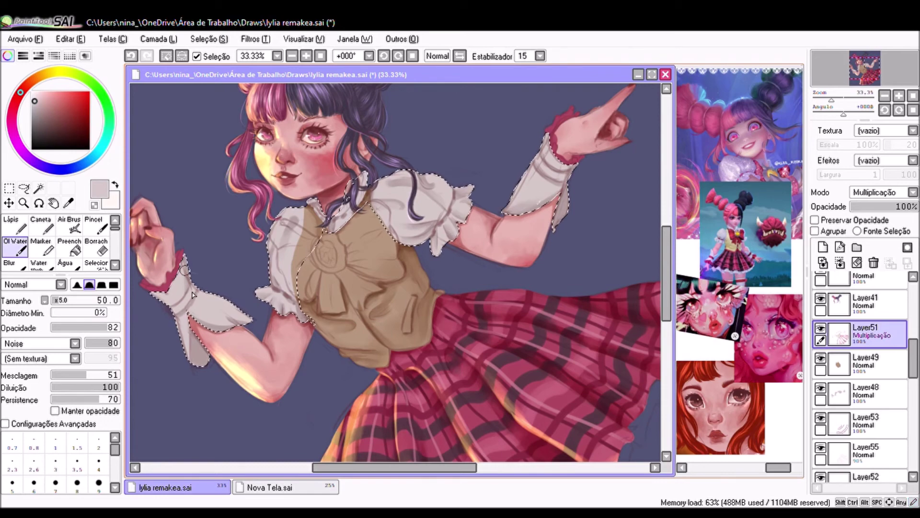
key(v)
click(37, 108)
key(c)
key(v)
key(c)
key(v)
key(c)
alt+click(296, 213)
key(v)
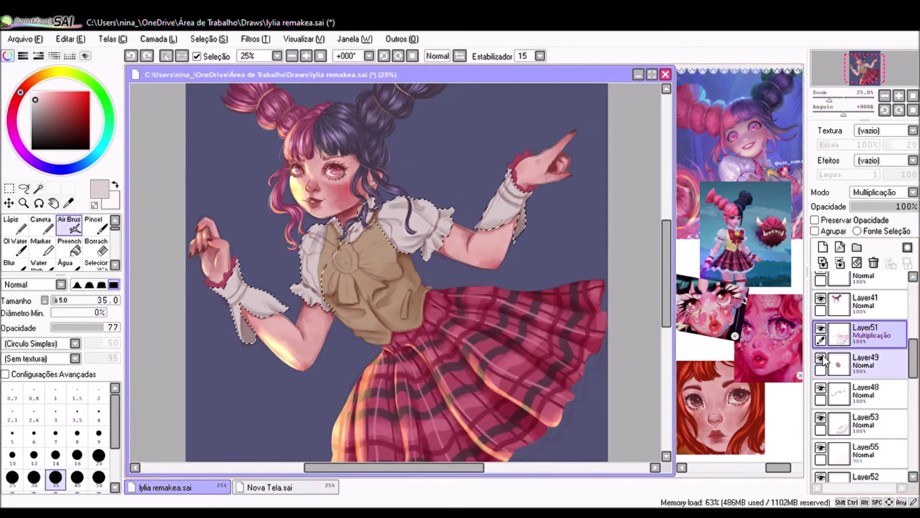
Step: Activate Layer48 and refine the cuff and sleeve folds with the airbrush and Oil Water at size 50
click(863, 393)
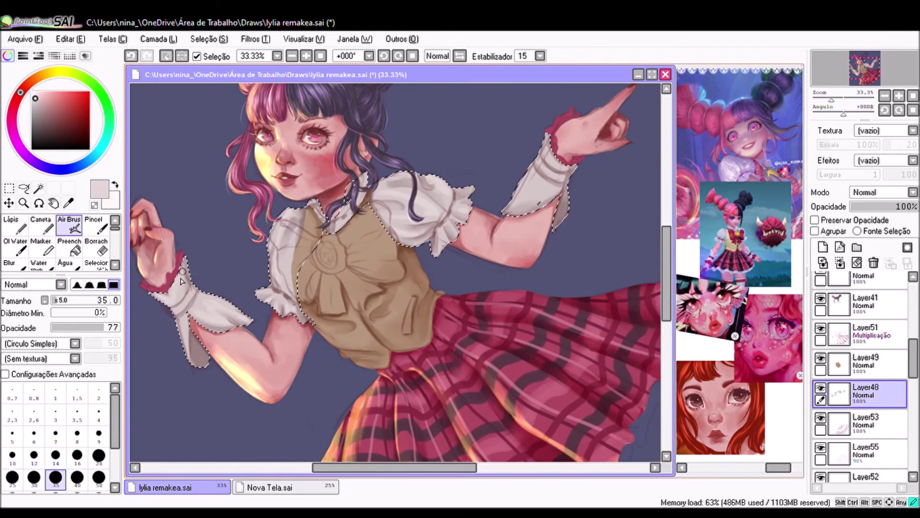
key(c)
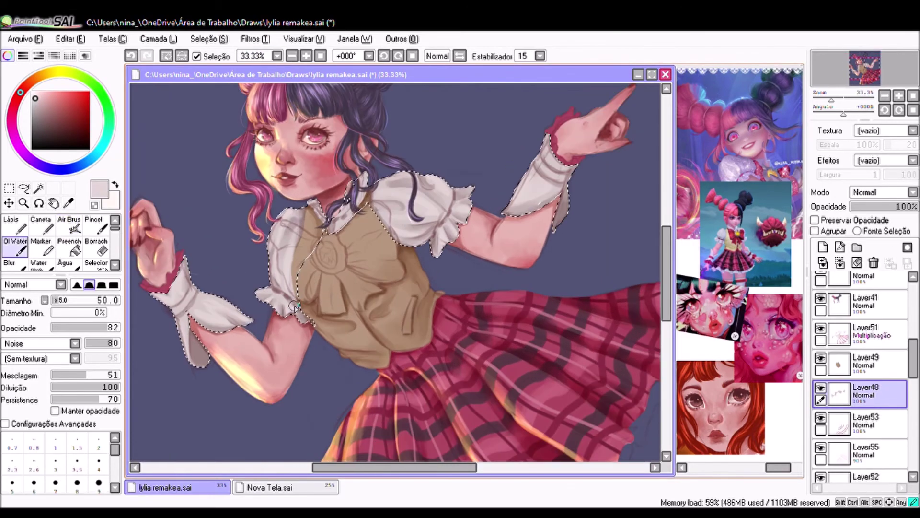
scroll(539, 288, up, 1)
Step: Return to Layer51, deepen the blouse shadows with a darker dusty pink, clear the selection and set the airbrush to size 25
click(863, 334)
alt+click(474, 139)
key(v)
key(ctrl+d)
key(c)
key(ctrl+minus)
key(ctrl+minus)
key(ctrl+minus)
key(v)
click(56, 300)
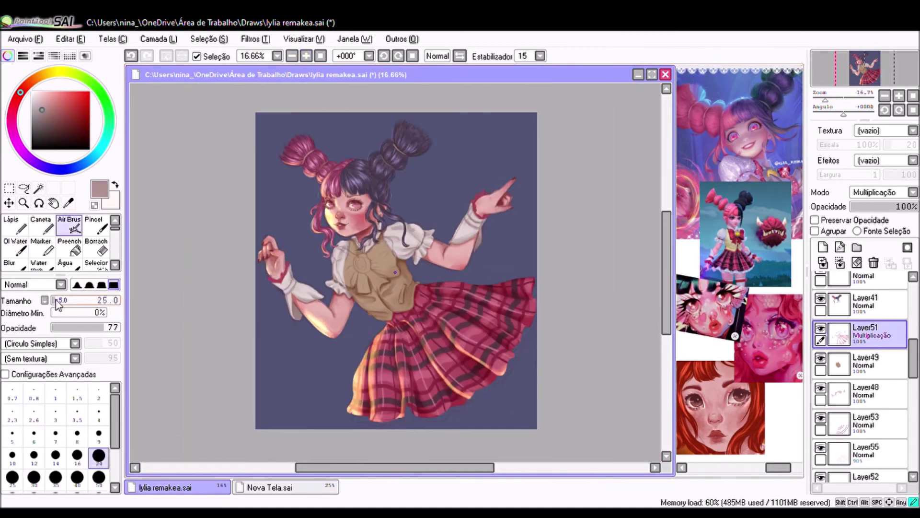
Step: Airbrush a crimson bow outline over the vest's bow on a new layer at size 30, opacity 89, and fill the shape
key(ctrl+plus)
key(ctrl+shift+n)
key(bracketright)
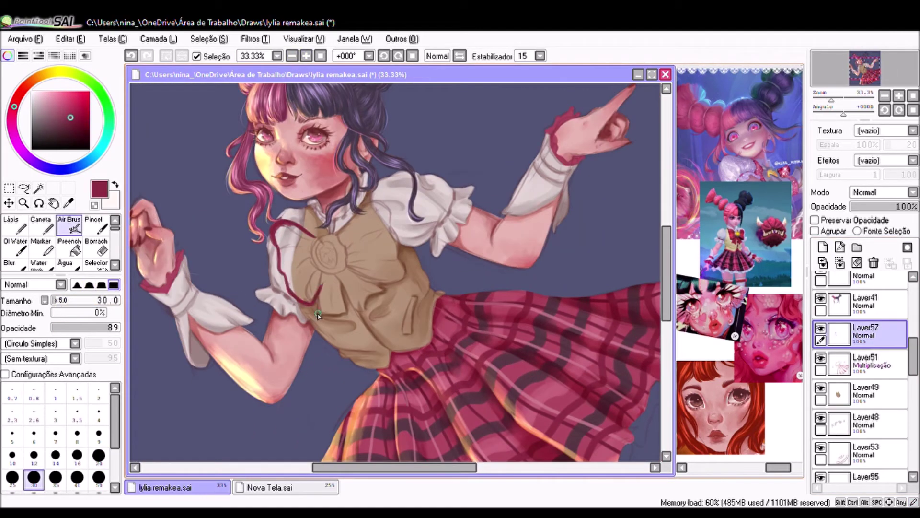
key(w)
click(398, 262)
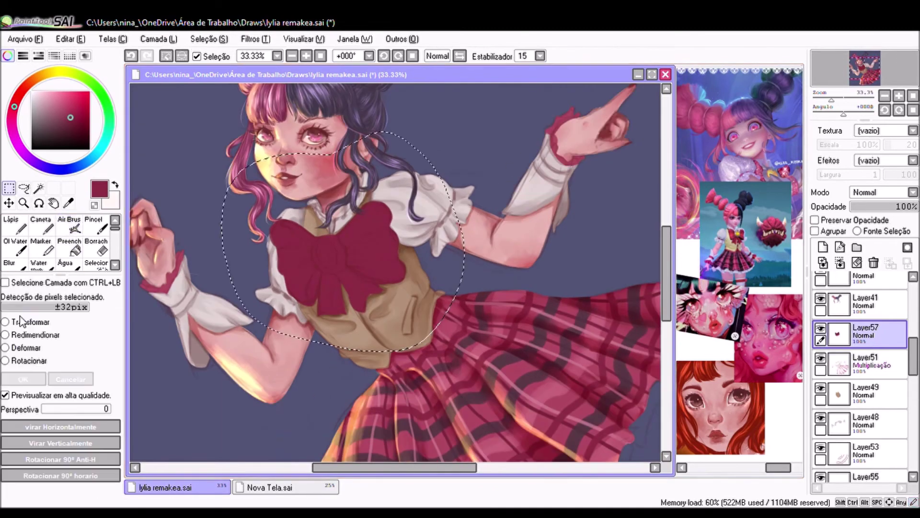
Step: Select the bow shape and shade its folds and knot on Layer51 above Layer57, blending with Oil Water at size 35
key(v)
key(ctrl+plus)
mouse_move(345, 288)
mouse_down()
mouse_move(307, 297)
mouse_move(322, 262)
mouse_move(364, 218)
mouse_move(249, 206)
mouse_move(297, 311)
mouse_up()
drag(269, 239, 303, 240)
mouse_move(287, 201)
mouse_down()
mouse_move(254, 206)
mouse_move(301, 237)
mouse_move(268, 221)
mouse_move(297, 306)
mouse_move(318, 315)
mouse_up()
key(o)
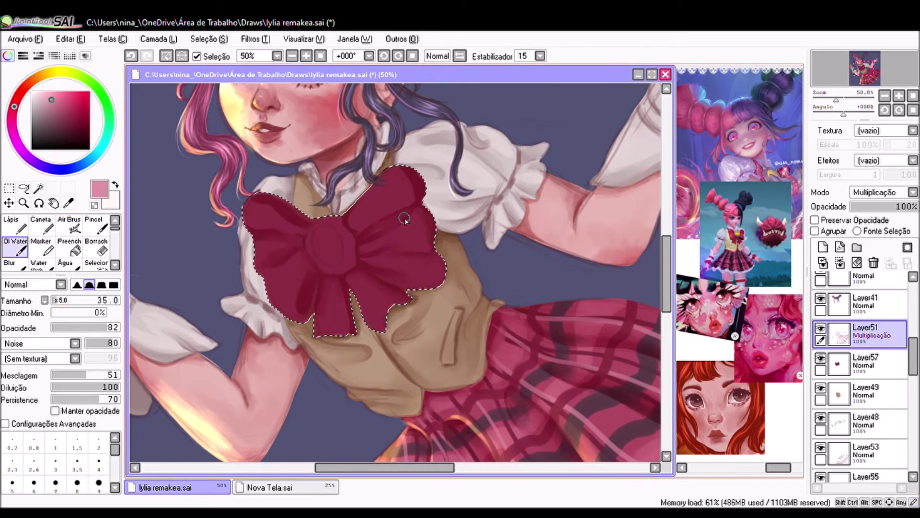
Step: Blend lighter pink into the bow's folds on Layer57 with Oil Water at size 35, and clear the selection
key(a)
drag(338, 219, 295, 226)
click(865, 361)
scroll(295, 291, down, 1)
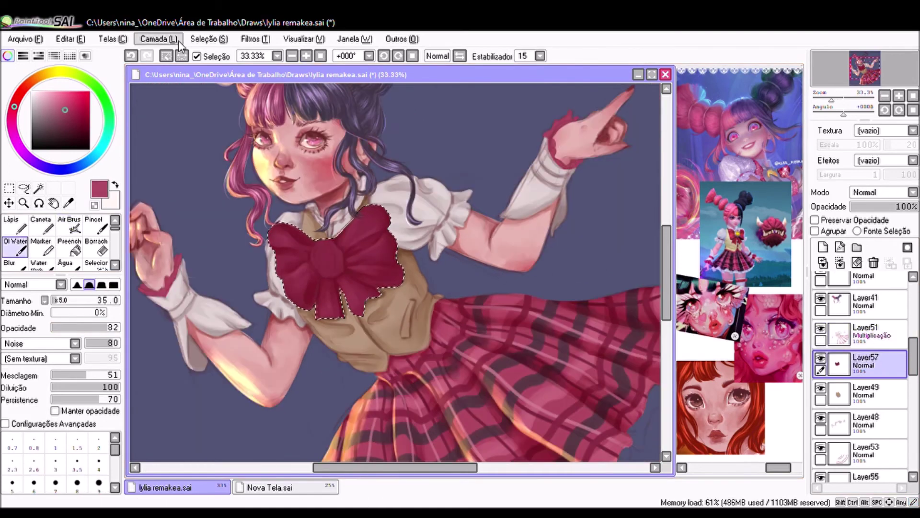
click(166, 55)
click(292, 56)
scroll(349, 373, up, 2)
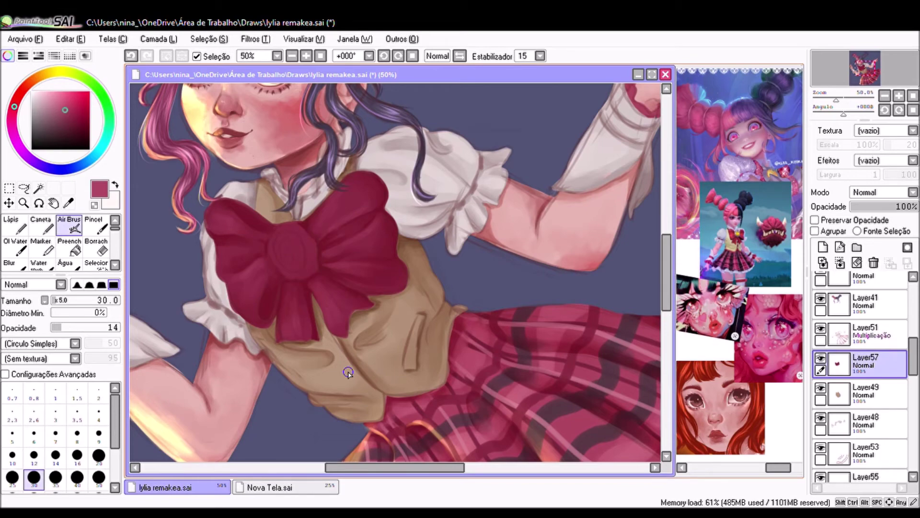
Step: Shade the crimson wrist ruffle on Layer51 with the airbrush at size 30, opacity 44, and blend with Oil Water at size 35
scroll(326, 100, down, 1)
scroll(302, 87, up, 1)
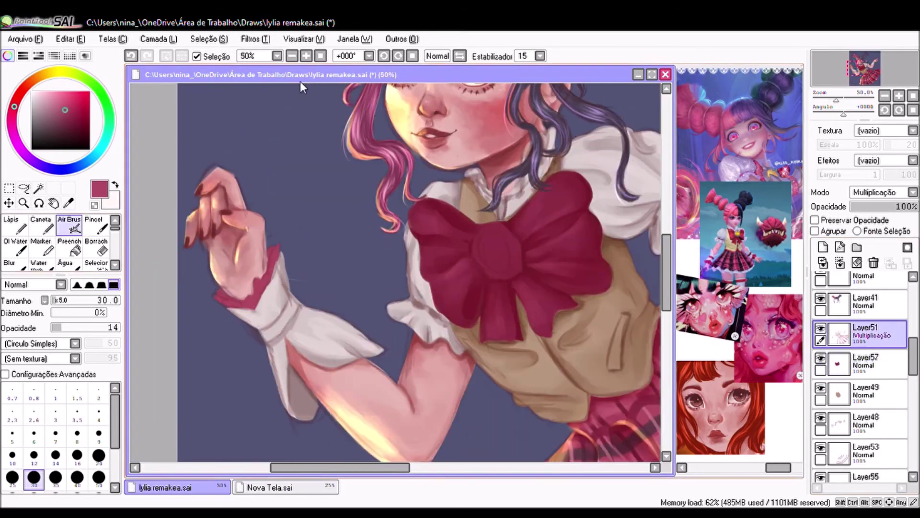
drag(312, 467, 395, 467)
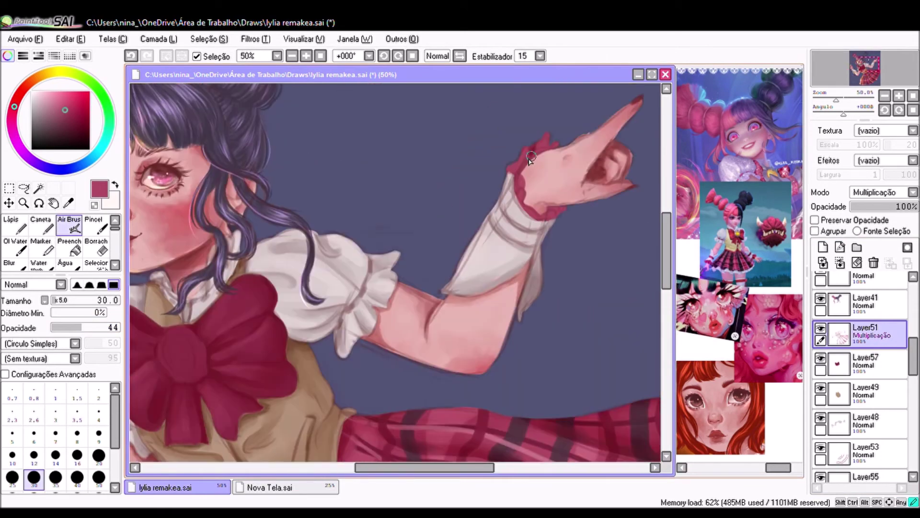
scroll(305, 230, down, 2)
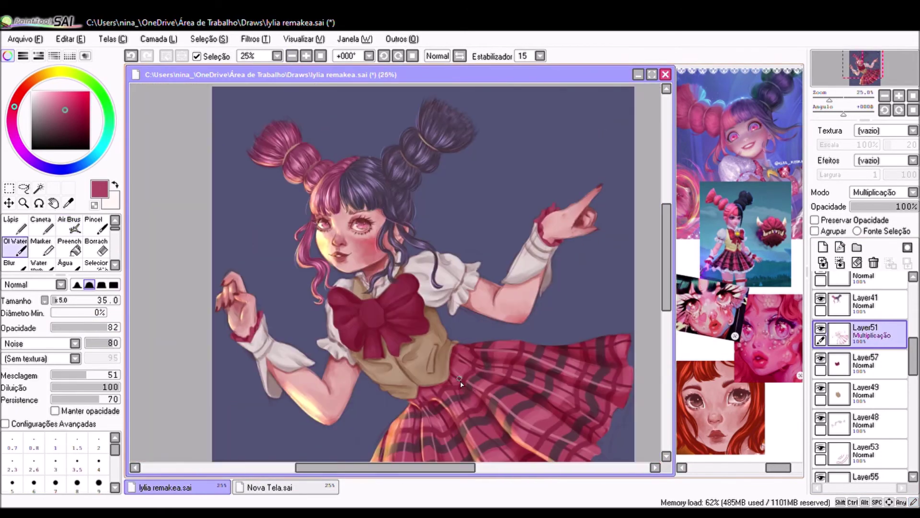
Step: Paint a crimson ribbon band around the raised arm's cuff on Layer57 with the airbrush at size 30, opacity 90
scroll(148, 325, up, 1)
scroll(381, 357, right, 3)
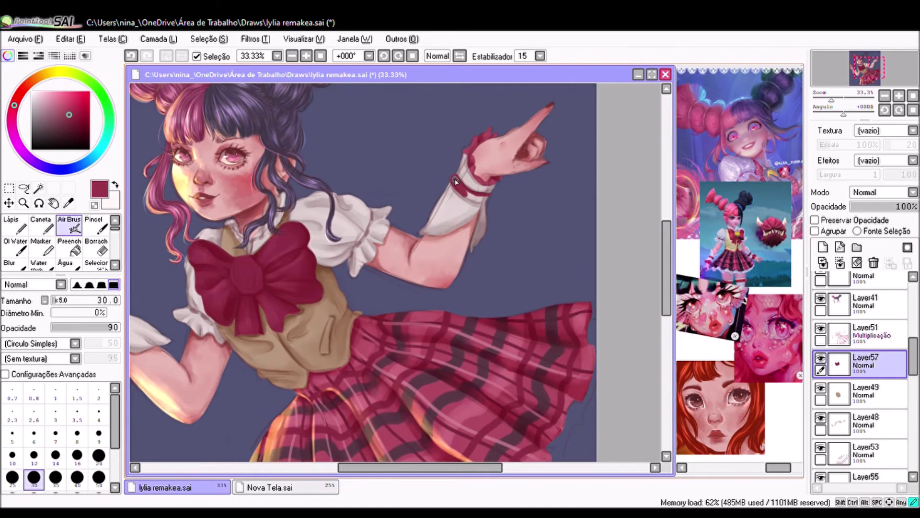
scroll(486, 205, down, 2)
scroll(431, 197, up, 2)
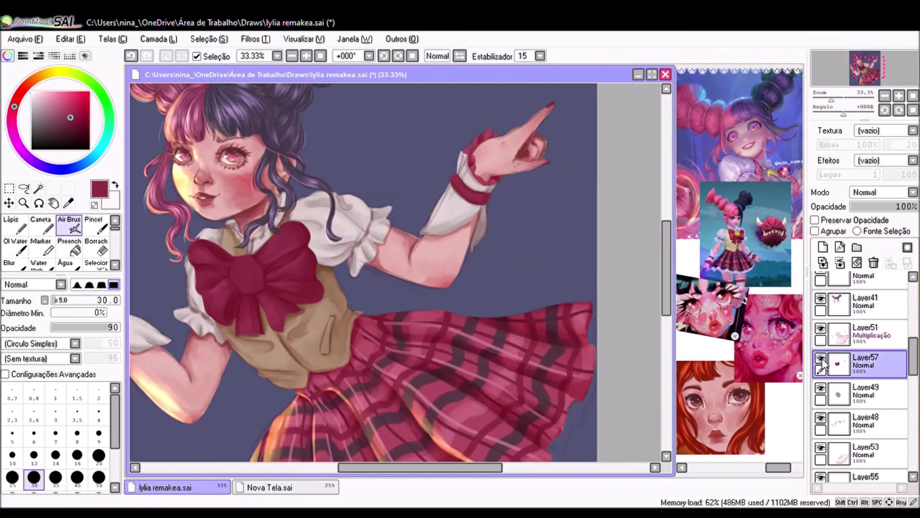
Step: Add a layer below Layer57 and airbrush crimson trim along the vest's centre seam, hem and sleeve gathers at size 30, opacity 66
key(ctrl+shift+n)
key(ctrl+plus)
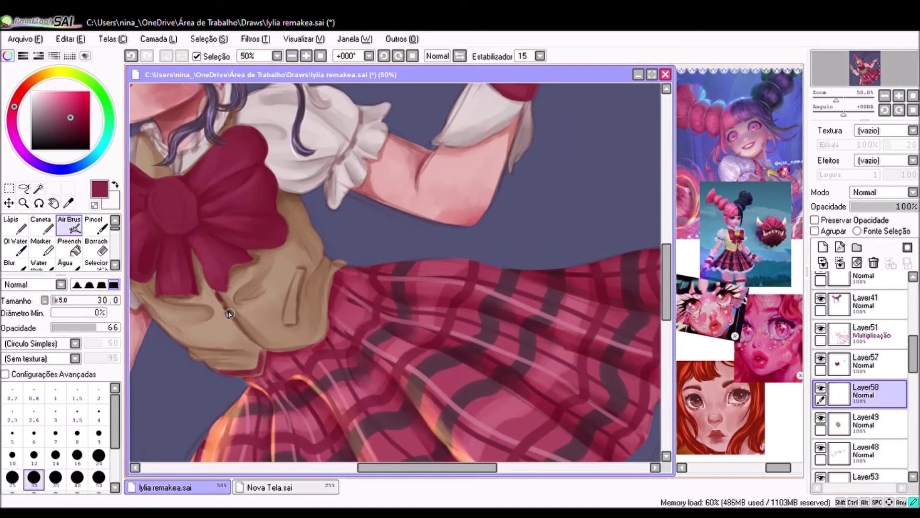
scroll(263, 368, down, 1)
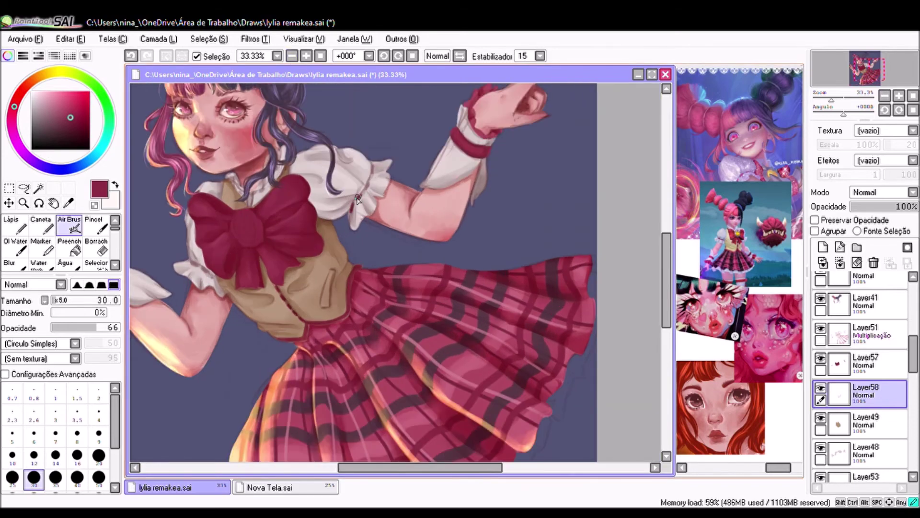
click(293, 56)
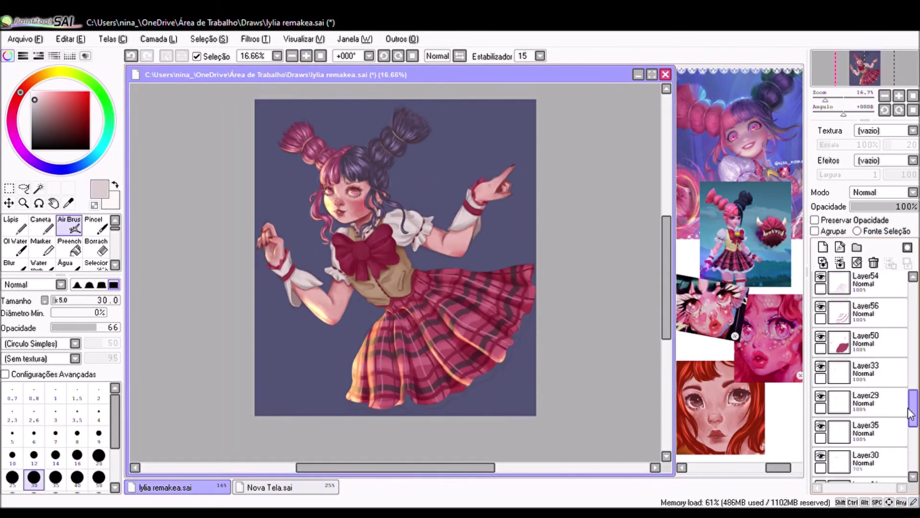
Step: Airbrush a pale petticoat ruffle beneath the skirt's front hem on a new layer under Layer50 at size 50, opacity 76
drag(910, 414, 910, 398)
click(863, 393)
key(ctrl+plus)
click(106, 327)
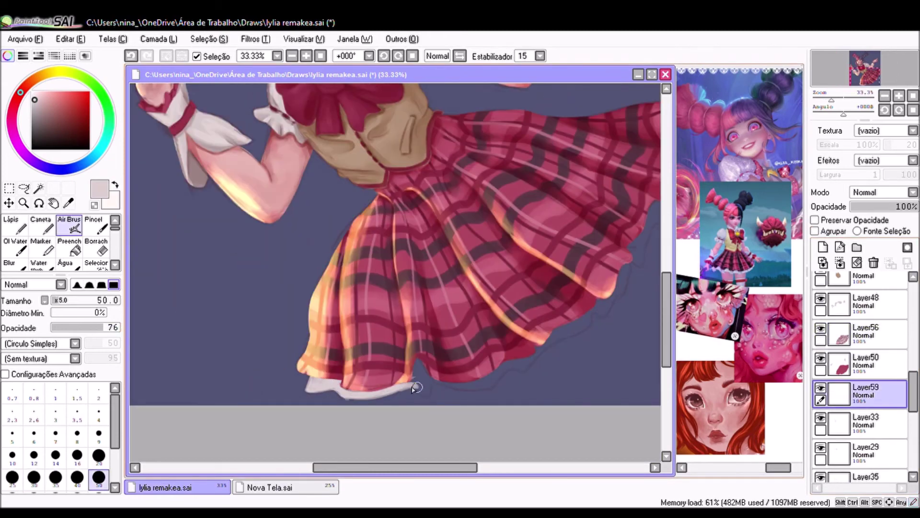
drag(403, 388, 430, 390)
Step: Extend the pale petticoat ruffle along the flared side of the skirt hem up to the canvas edge
scroll(430, 391, right, 2)
drag(496, 341, 560, 297)
scroll(548, 280, right, 1)
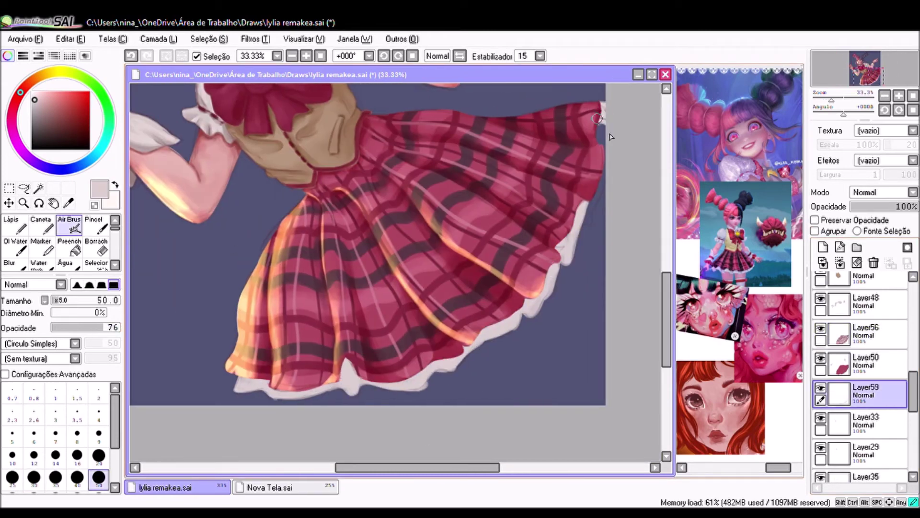
drag(604, 116, 581, 226)
Step: Trim the ruffle with the eraser at size 45, opacity 58, and airbrush darker fold shading along it, blending with Oil Water
click(95, 245)
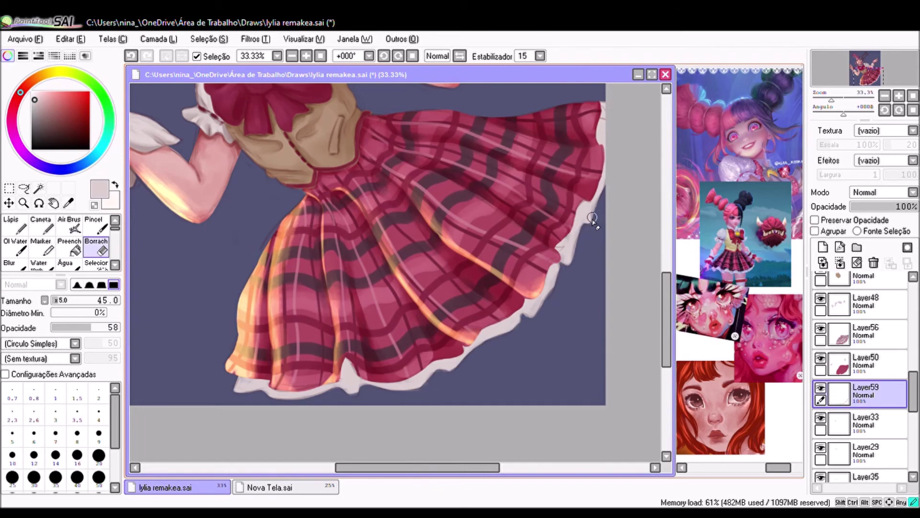
click(69, 225)
mouse_move(335, 378)
mouse_down()
mouse_move(422, 371)
mouse_move(536, 293)
mouse_move(594, 125)
mouse_up()
click(15, 246)
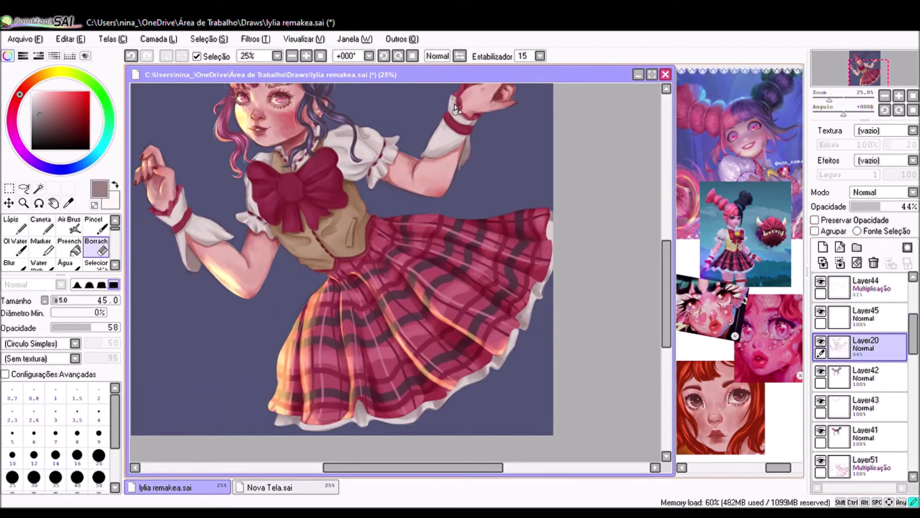
Step: Airbrush olive-gold rim light on the bow's loops and tails on Luminosidade Layer46 at size 40, opacity 63, blending with Oil Water at size 45
scroll(456, 110, up, 3)
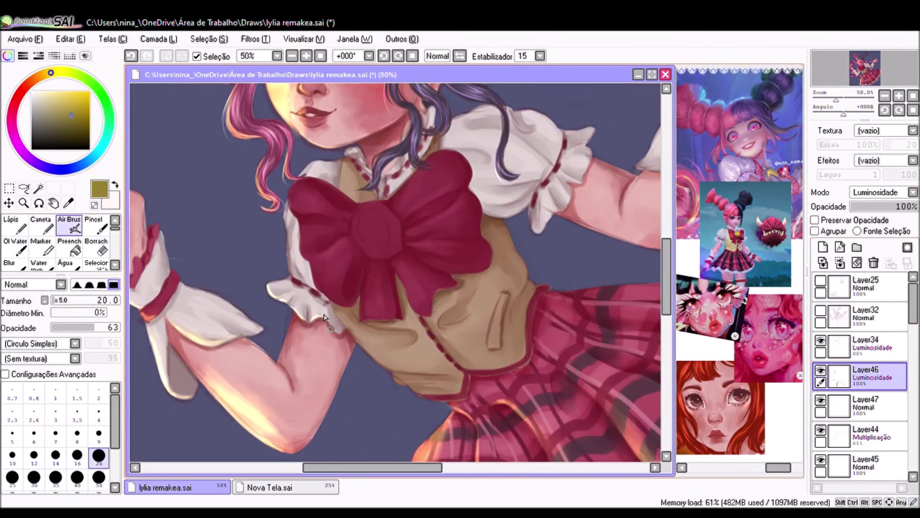
key(bracketright)
key(bracketright)
key(bracketright)
key(bracketright)
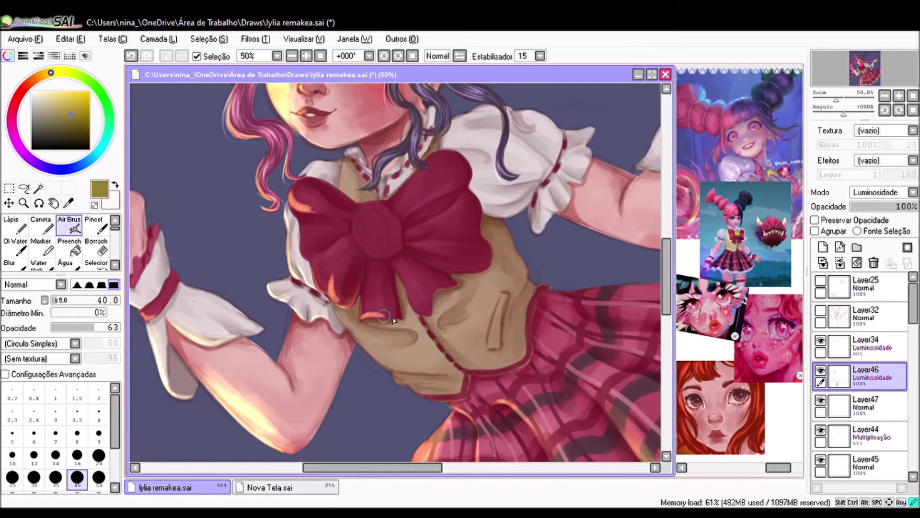
key(b)
key(ctrl+minus)
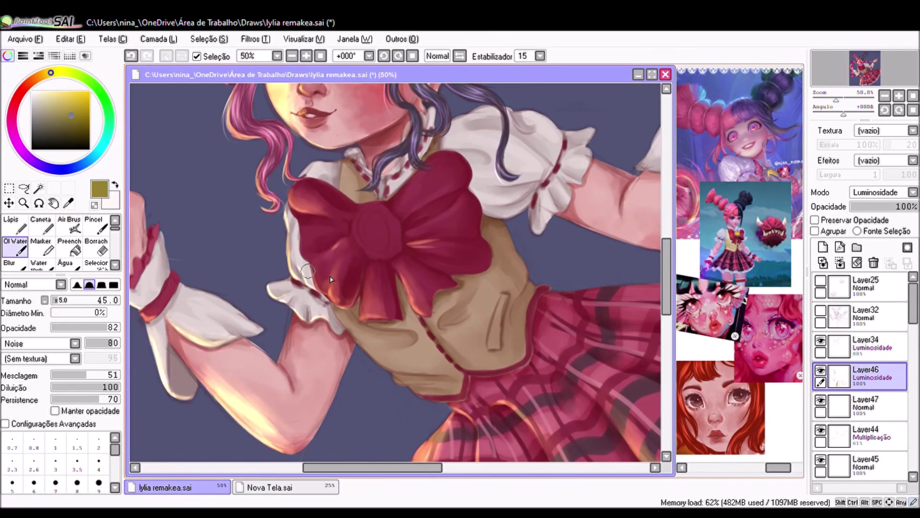
key(ctrl+minus)
Step: Add warm rim light around the bow's central knot on Layer46 and blend it with Oil Water at size 45
click(306, 56)
click(306, 56)
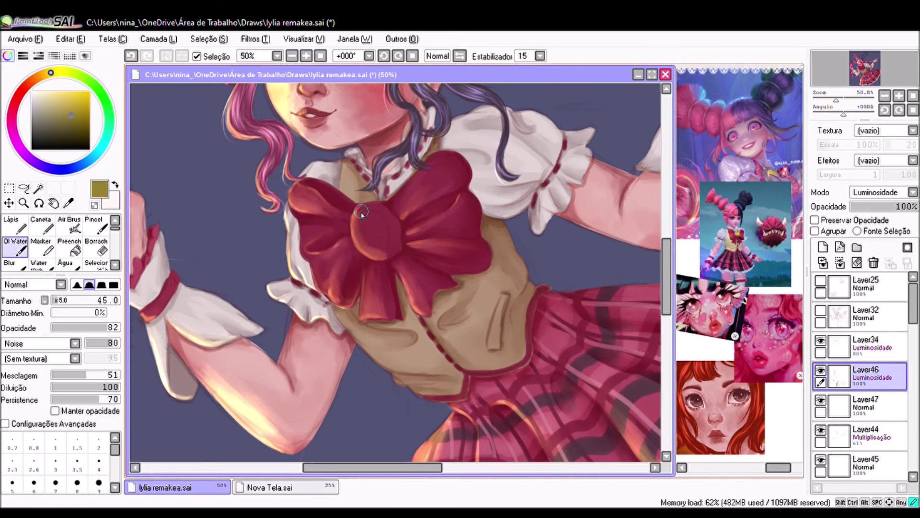
key(ctrl+plus)
click(291, 56)
Step: Airbrush golden light along the vest's lower folds and side edge on Layer46 at size 40, opacity 63, and blend it
key(ctrl+plus)
key(ctrl+plus)
key(ctrl+plus)
key(a)
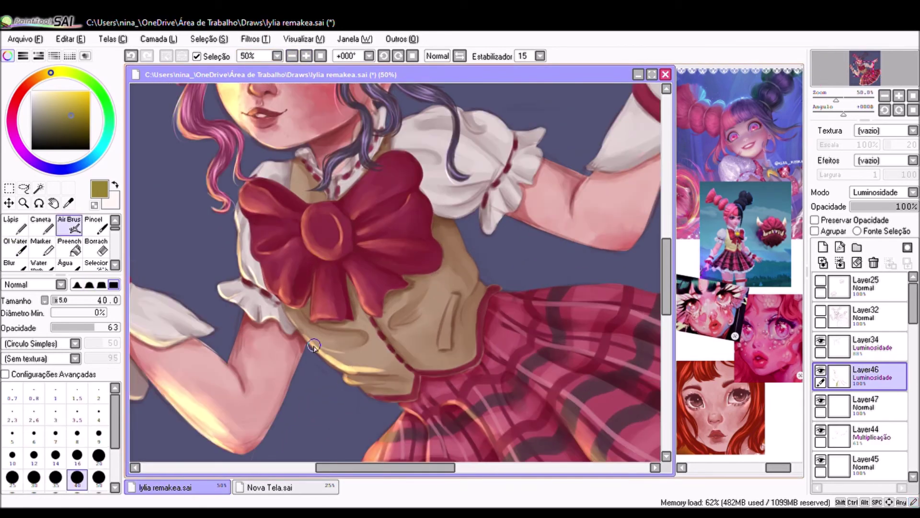
scroll(314, 345, down, 2)
key(w)
key(a)
key(w)
Step: Airbrush thin rim light under the raised forearm and along its cuff tip on Layer46 at size 40
key(ctrl+minus)
key(a)
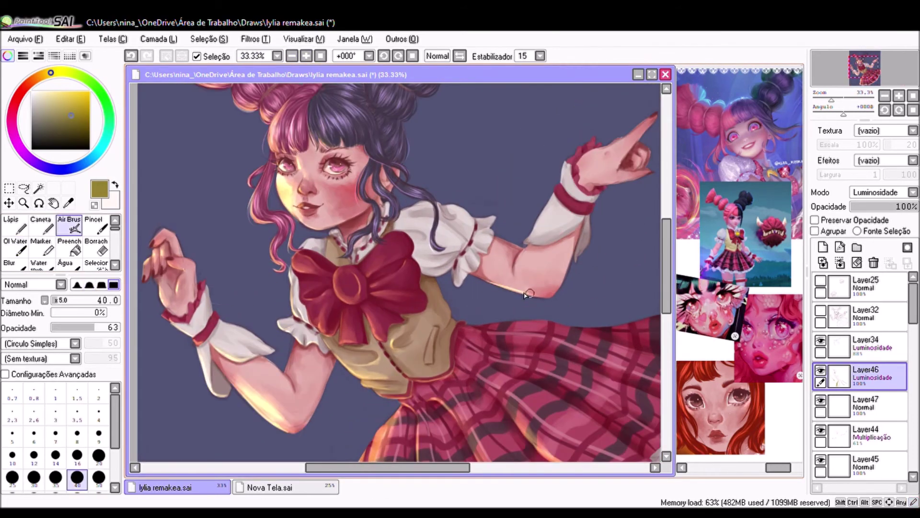
scroll(502, 288, right, 2)
click(292, 55)
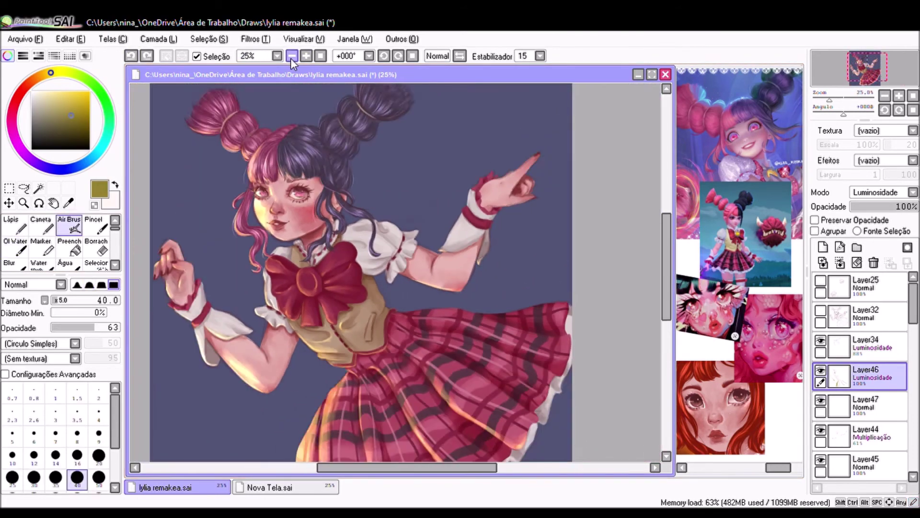
Step: Show the Layer25 sketch and paint dark pine silhouettes and hazy clouds behind the girl on Layer60 and Layer61, blending with Oil Water at size 165
scroll(311, 204, up, 1)
scroll(312, 205, down, 1)
click(821, 282)
scroll(896, 321, down, 3)
click(868, 401)
drag(242, 374, 248, 407)
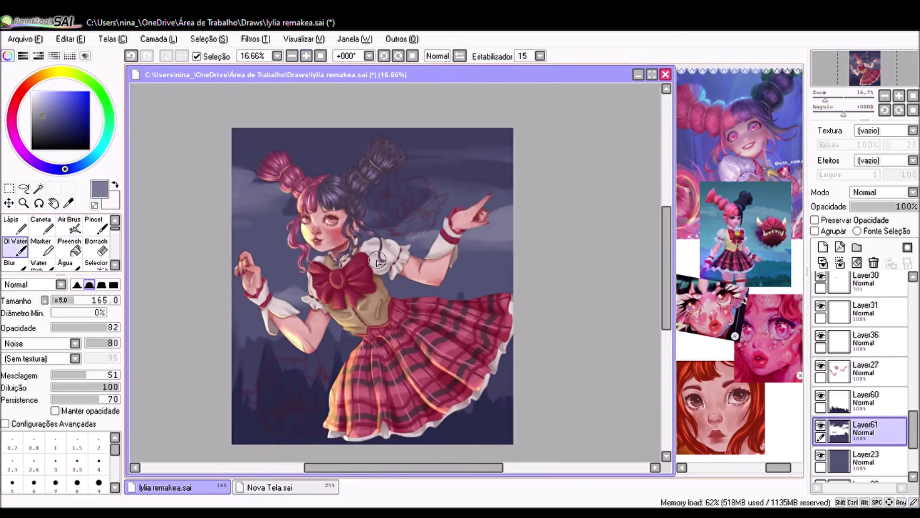
Step: Activate Layer25 and paint a selection over the horned monster sketch, shaping its ragged fur edges with the deselection brush at size 23
scroll(860, 374, up, 10)
click(827, 318)
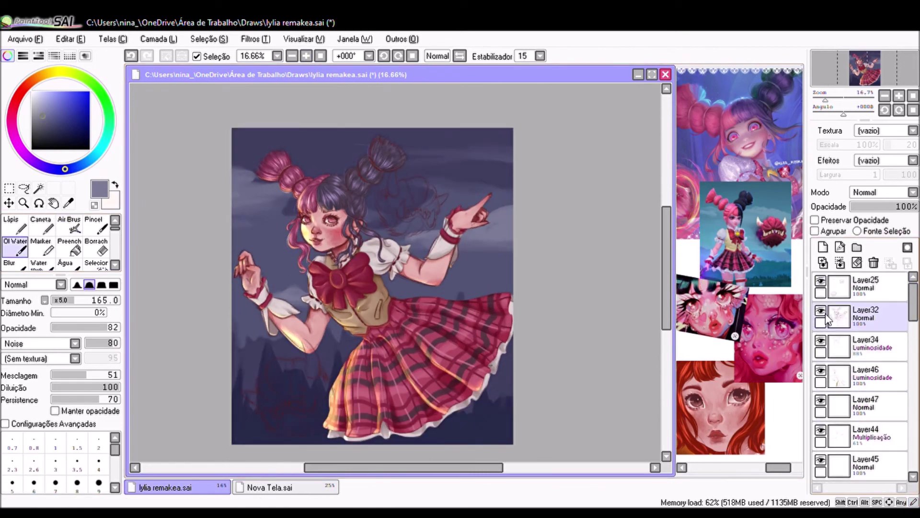
click(821, 310)
click(863, 287)
scroll(395, 146, up, 4)
drag(372, 235, 395, 146)
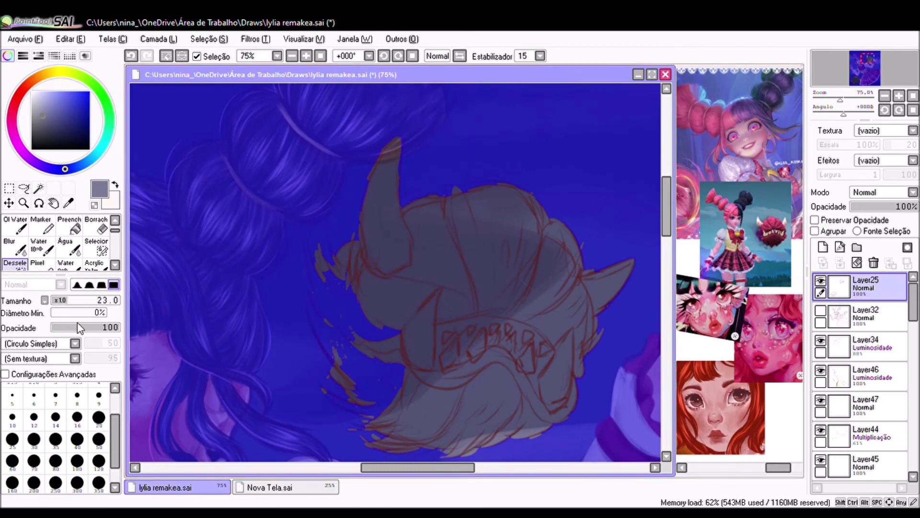
key(])
drag(330, 283, 353, 360)
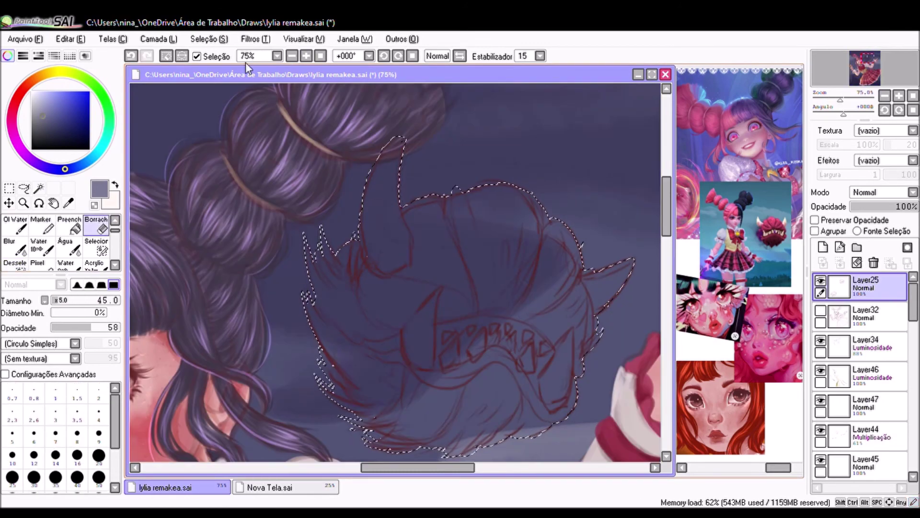
Step: Refine the selection edges around the fur and horns of the monster sketches
scroll(392, 432, down, 3)
scroll(355, 173, up, 3)
mouse_move(357, 218)
mouse_down()
mouse_move(353, 174)
mouse_move(405, 248)
mouse_up()
scroll(423, 299, down, 5)
mouse_move(331, 350)
mouse_down()
mouse_move(390, 366)
mouse_move(318, 362)
mouse_up()
drag(422, 250, 375, 312)
key(minus)
key(minus)
key(minus)
key(minus)
key(minus)
ctrl+click(422, 226)
ctrl+click(489, 144)
Step: Sample the skirt's crimson pink and fill both selected monster silhouettes on Layer45 with a large airbrush at opacity 77
click(858, 462)
key(a)
key(plus)
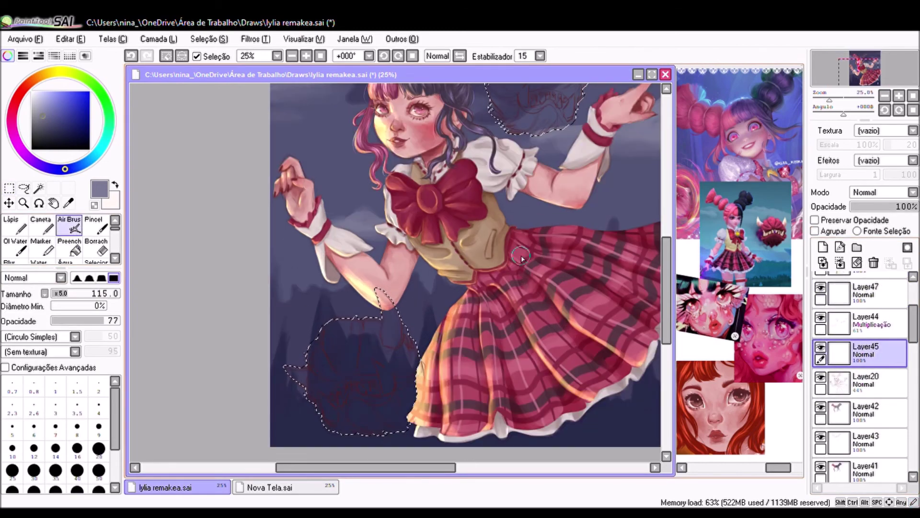
alt+click(479, 287)
drag(354, 335, 378, 364)
key(minus)
key(plus)
drag(512, 153, 479, 158)
key(plus)
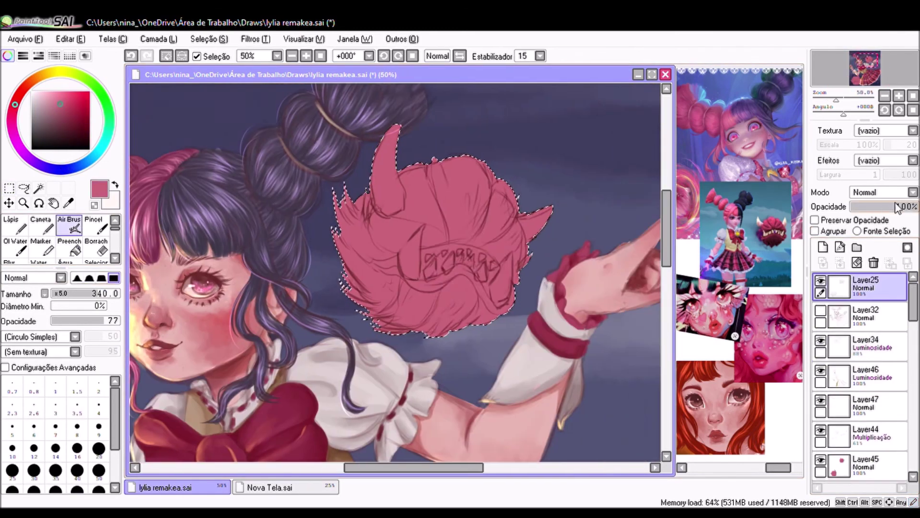
Step: Airbrush dark plum fur locks along the upper monster's ragged side and around its tall horn at size 40, opacity 48
key(plus)
key(bracketleft)
key(bracketleft)
drag(354, 96, 326, 231)
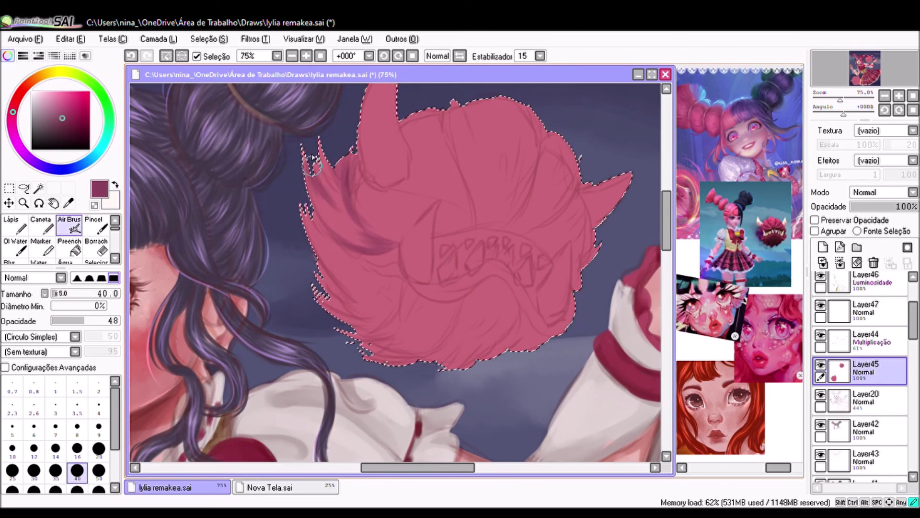
drag(307, 144, 336, 249)
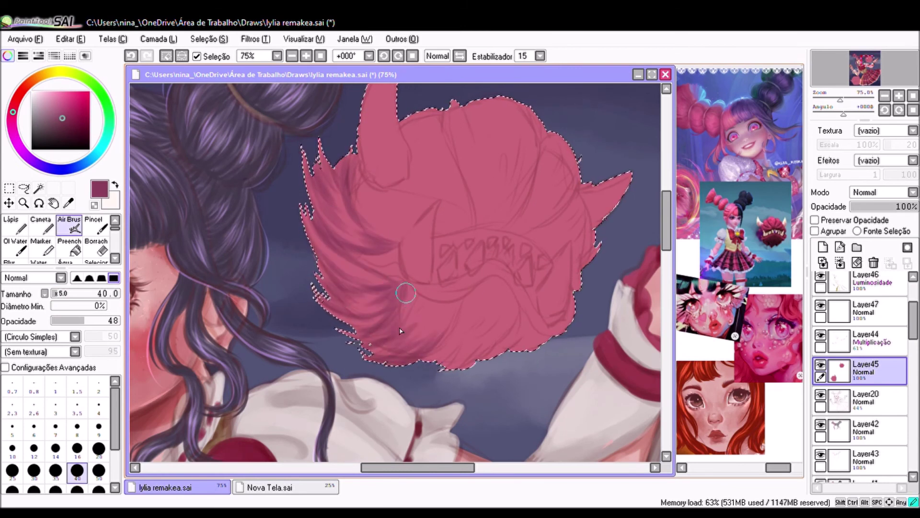
drag(403, 134, 357, 218)
drag(446, 115, 452, 247)
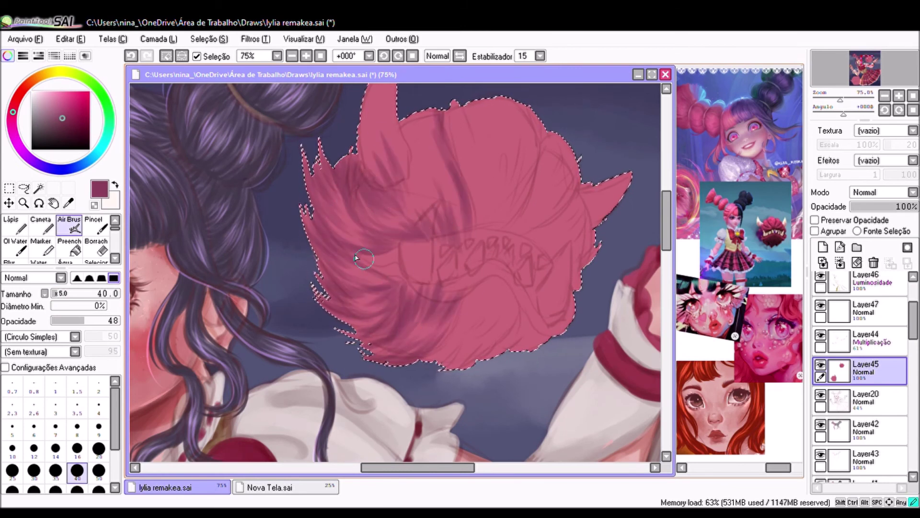
Step: Extend the dark plum fur strokes over the upper monster's crown, lower fur and opposite side at size 40
drag(432, 108, 407, 201)
drag(354, 137, 316, 278)
scroll(363, 344, right, 3)
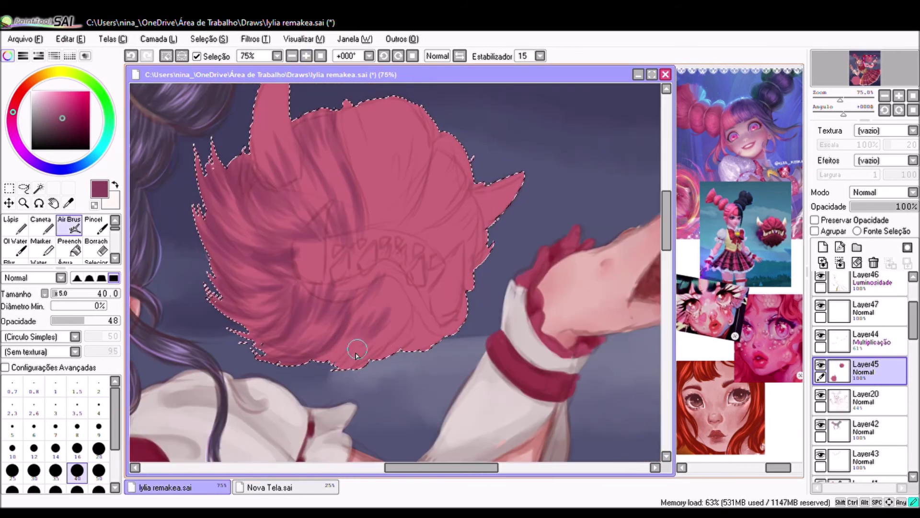
drag(343, 98, 374, 180)
drag(402, 154, 379, 240)
key(minus)
double_click(455, 74)
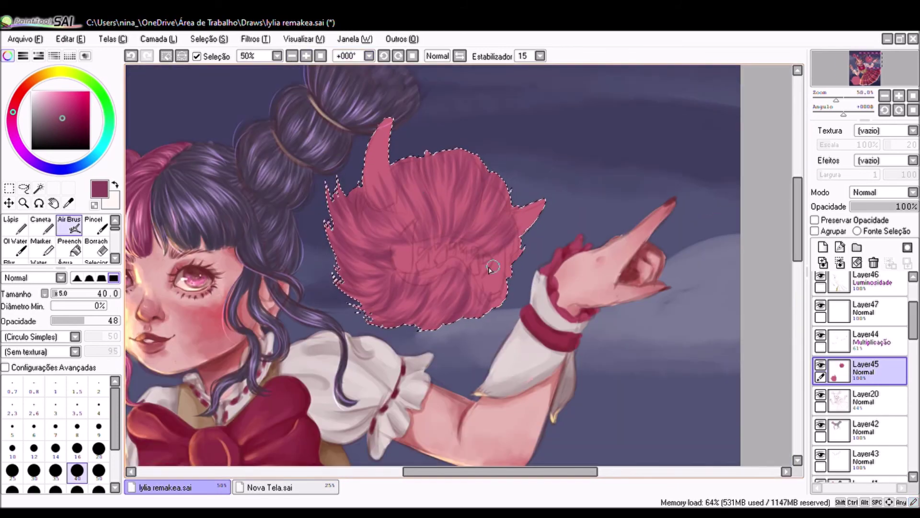
Step: Airbrush bright pink fur highlights over the upper monster on Layer34 at size 35, opacity 48
scroll(860, 307, up, 1)
click(863, 293)
click(56, 470)
click(60, 105)
drag(412, 211, 436, 195)
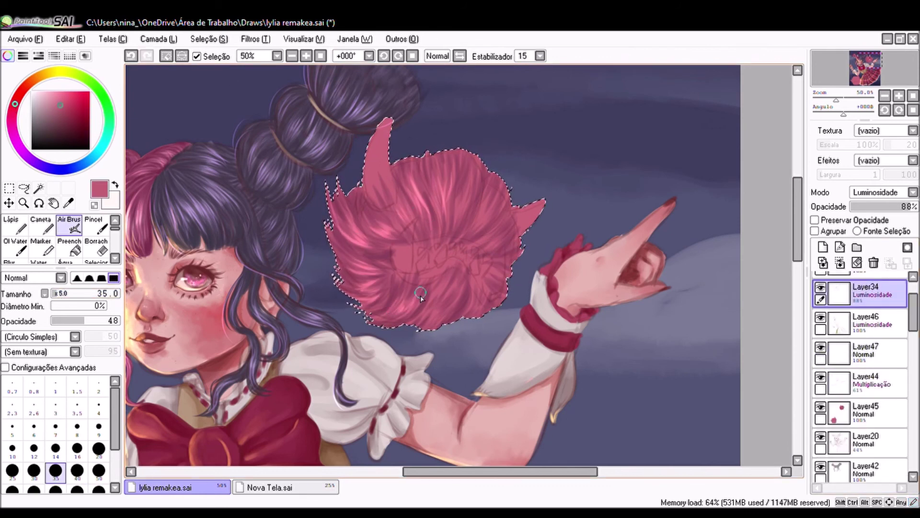
key(minus)
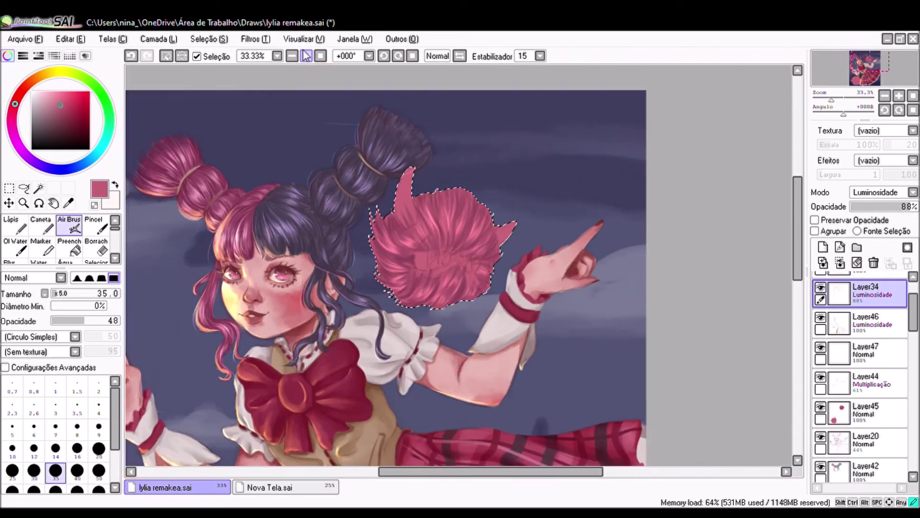
Step: Paint the upper monster's two horns and large fangs in pale cream on Layer62 above Layer45
key(plus)
key(plus)
click(862, 412)
click(35, 78)
click(41, 98)
click(12, 471)
mouse_move(310, 244)
mouse_down()
mouse_move(338, 144)
mouse_move(347, 221)
mouse_up()
drag(546, 259, 583, 238)
mouse_move(357, 307)
mouse_down()
mouse_move(369, 335)
mouse_move(398, 257)
mouse_move(364, 316)
mouse_up()
mouse_move(522, 311)
mouse_down()
mouse_move(498, 374)
mouse_move(509, 369)
mouse_up()
mouse_move(388, 268)
mouse_down()
mouse_move(360, 331)
mouse_move(377, 364)
mouse_up()
Step: Airbrush the small upper and lower teeth in pale cream on Layer62 at size 15, opacity 92
click(99, 320)
key(plus)
click(63, 294)
click(110, 321)
drag(396, 329, 379, 360)
drag(427, 342, 412, 357)
key(plus)
mouse_move(429, 314)
mouse_down()
mouse_move(412, 355)
mouse_move(435, 345)
mouse_up()
drag(460, 330, 466, 345)
drag(494, 345, 503, 359)
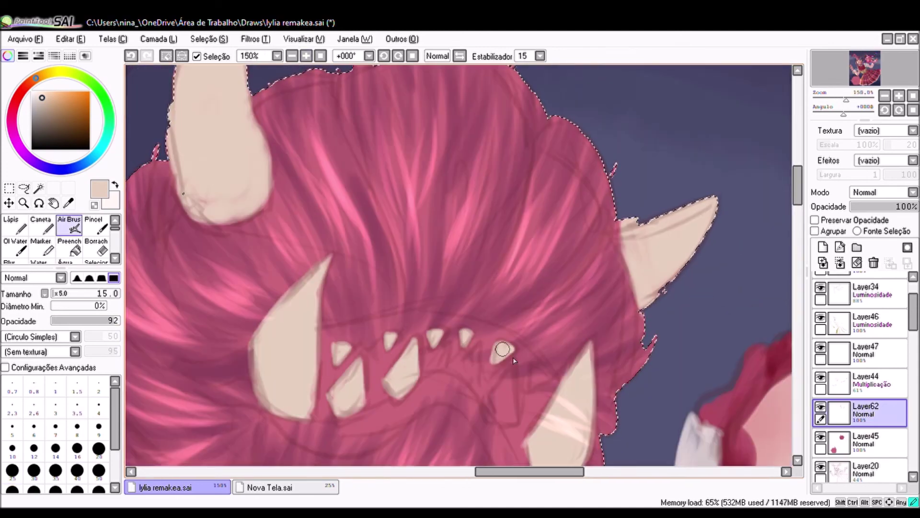
drag(494, 421, 501, 383)
drag(532, 384, 539, 374)
drag(475, 355, 453, 373)
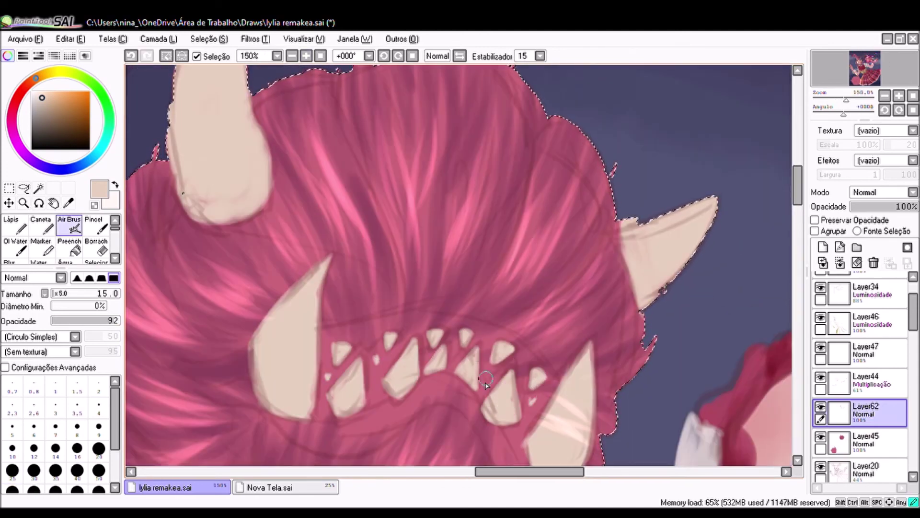
Step: Shade the horns, fangs and small teeth on Layer62 with taupe, following their curved shapes
key(minus)
drag(335, 311, 331, 364)
drag(422, 307, 413, 345)
drag(460, 365, 527, 403)
drag(589, 240, 614, 269)
key(minus)
click(15, 245)
Step: Clear the selection, merge Layer62 into Layer45 and clean the monster's outline with the eraser at size 15, opacity 85
key(ctrl+d)
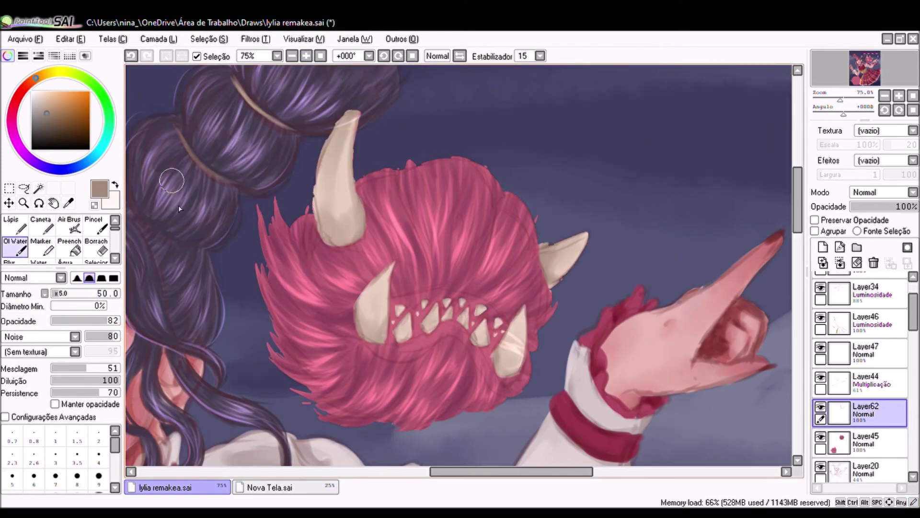
key(ctrl+e)
key(e)
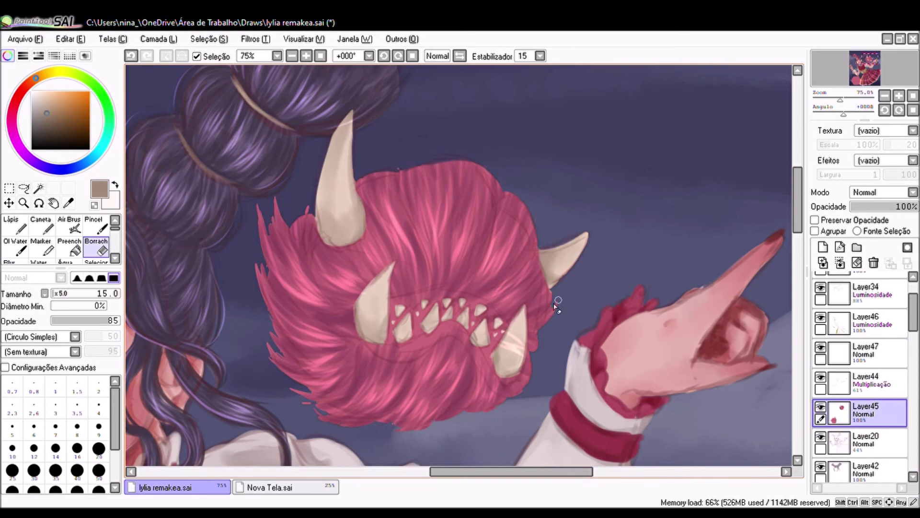
key(minus)
key(minus)
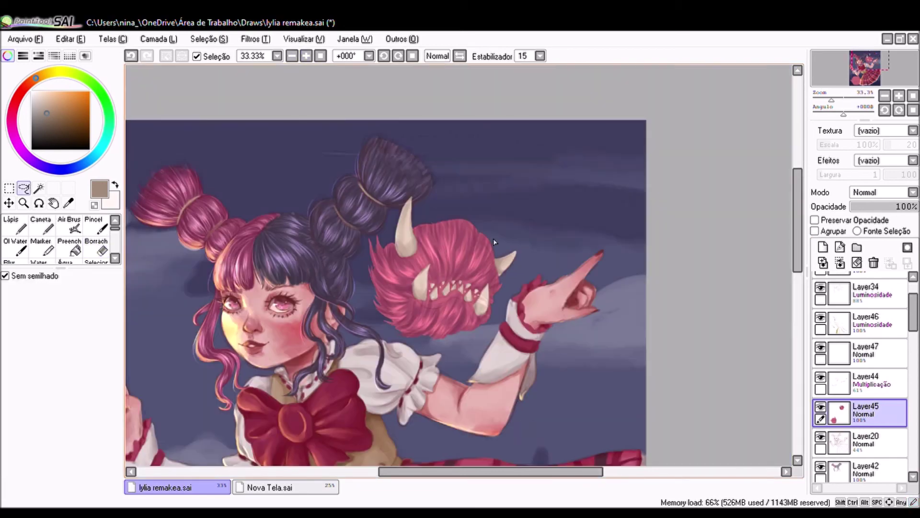
Step: Paint the upper monster's lips in dark crimson around the teeth with the airbrush at size 25, opacity 63
click(865, 290)
key(plus)
key(plus)
key(v)
alt+click(330, 244)
key(minus)
key(plus)
key(ctrl+z)
key(plus)
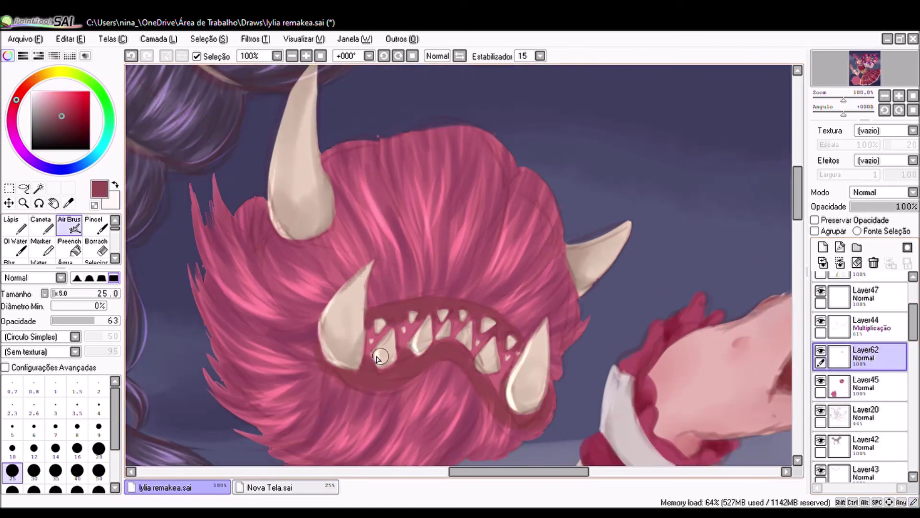
Step: Fill the gaps between the teeth with dark maroon on Layer62 at size 15, opacity 83
key(plus)
alt+click(326, 372)
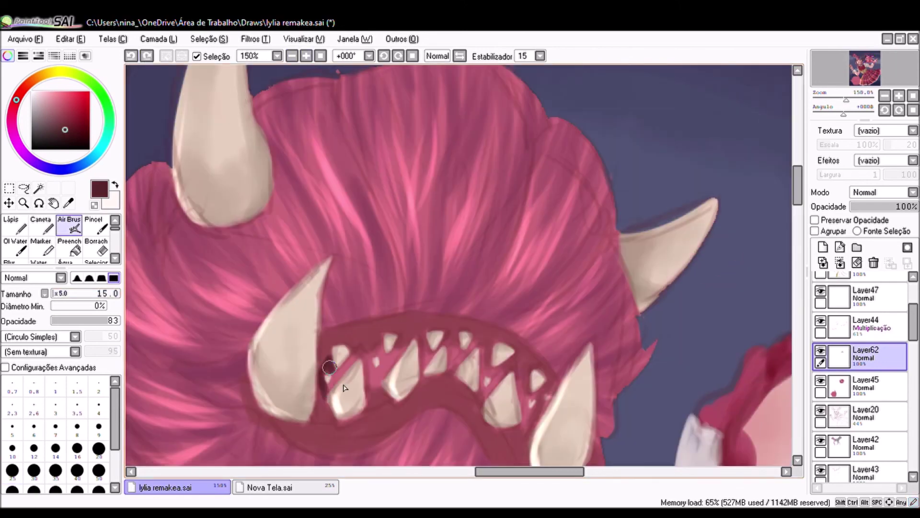
drag(373, 353, 388, 364)
scroll(372, 399, right, 2)
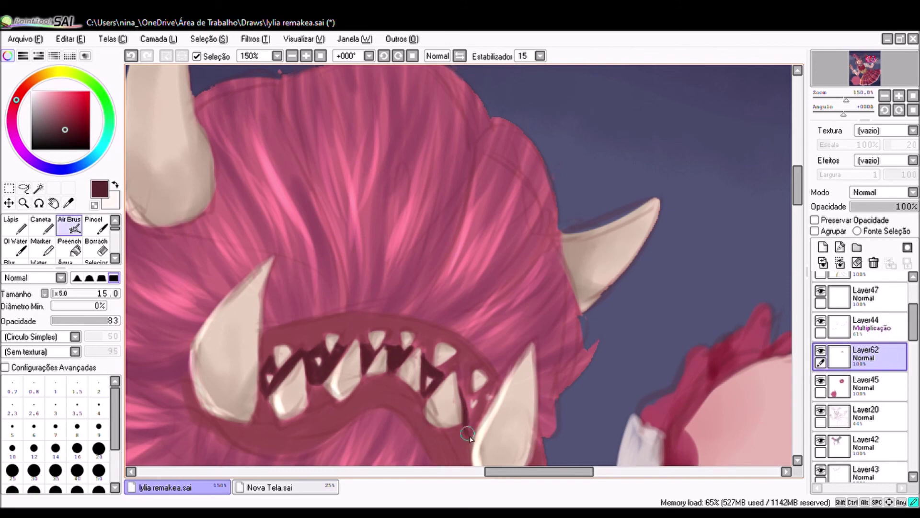
Step: Paste a mirrored copy of the finished monster over the lower silhouette on Layer63 and erase the stray edges
key(minus)
key(minus)
key(minus)
key(minus)
key(minus)
key(minus)
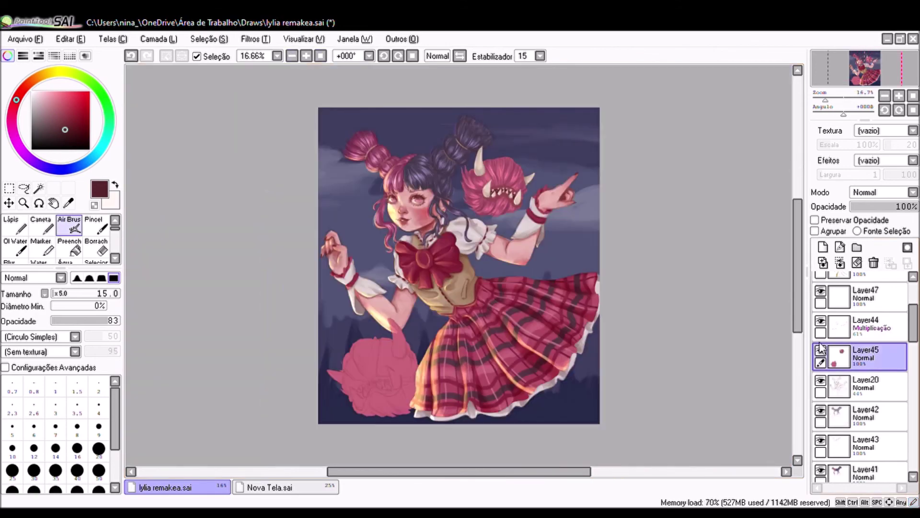
key(ctrl+t)
key(ctrl+v)
key(ctrl+t)
key(plus)
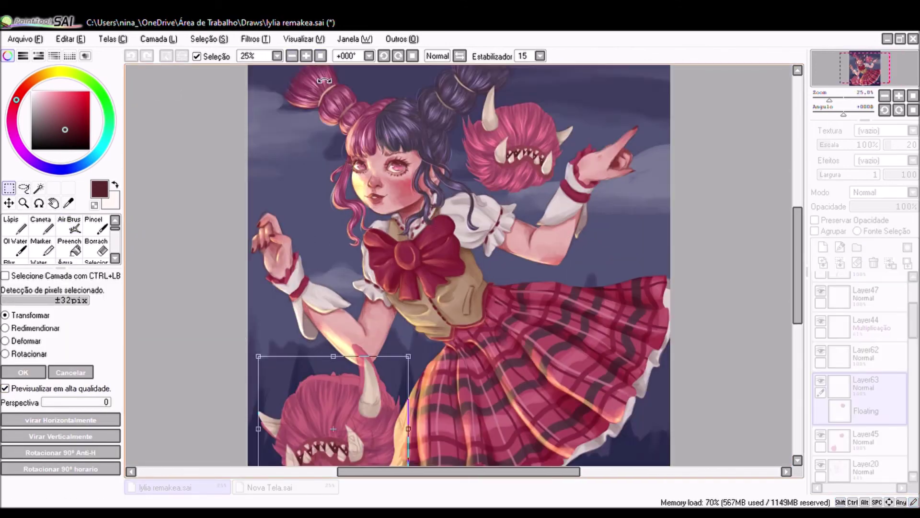
drag(348, 276, 331, 276)
click(23, 372)
key(e)
key(minus)
scroll(858, 364, up, 3)
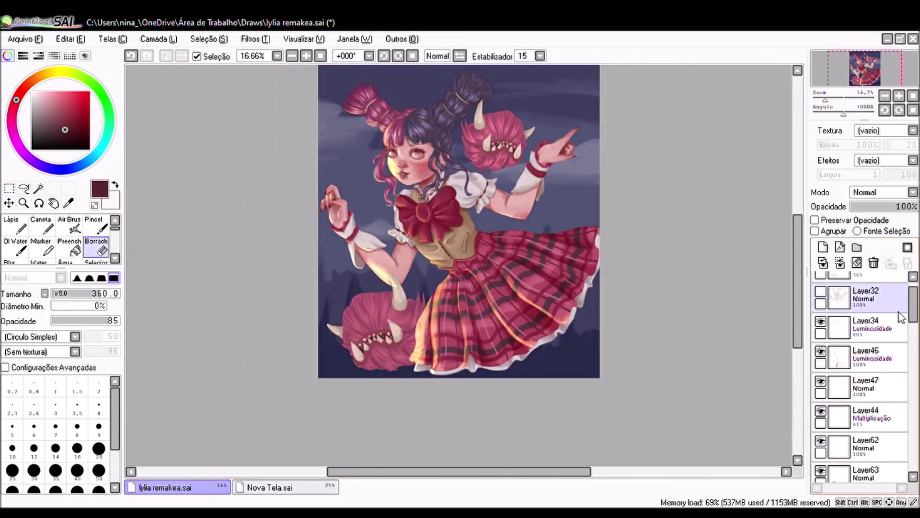
Step: Paste a copy of the fur highlights onto Layer64 in Luminosidade mode and deform it to fit the lower monster
click(832, 310)
key(ctrl+v)
key(ctrl+t)
key(plus)
key(plus)
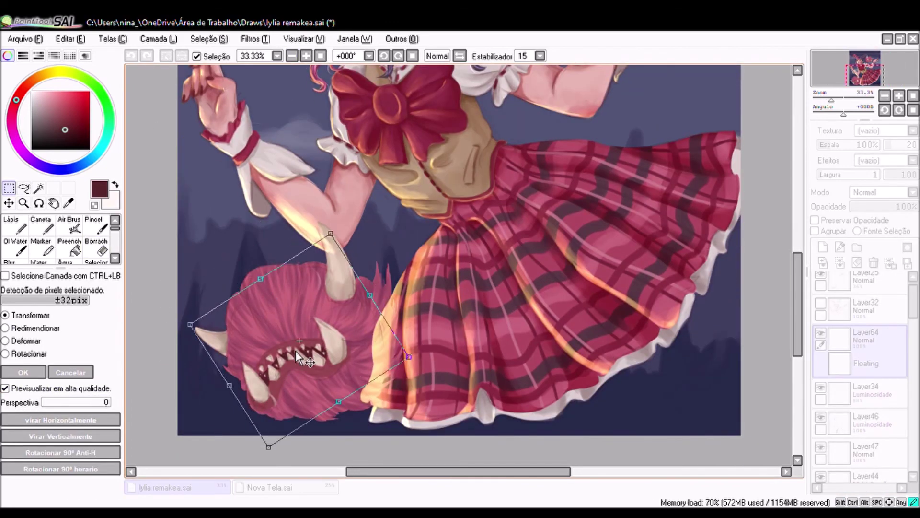
drag(312, 336, 285, 312)
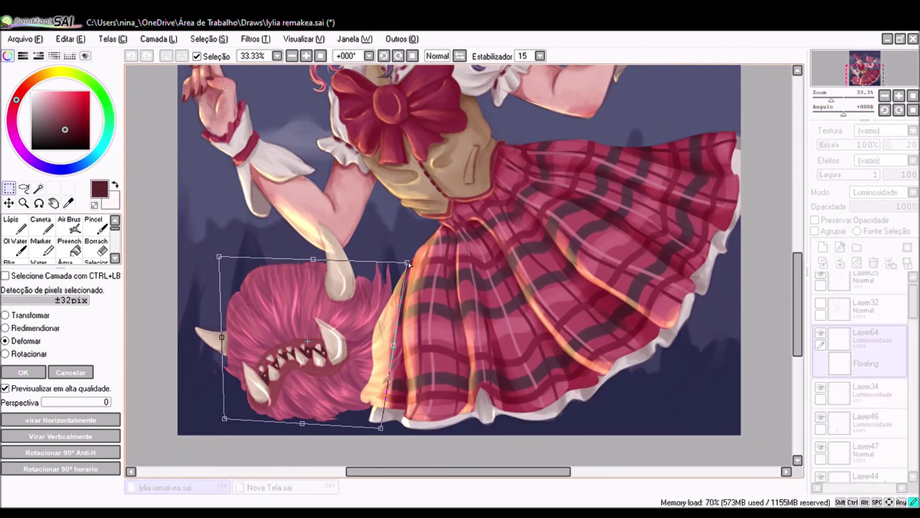
key(Return)
key(e)
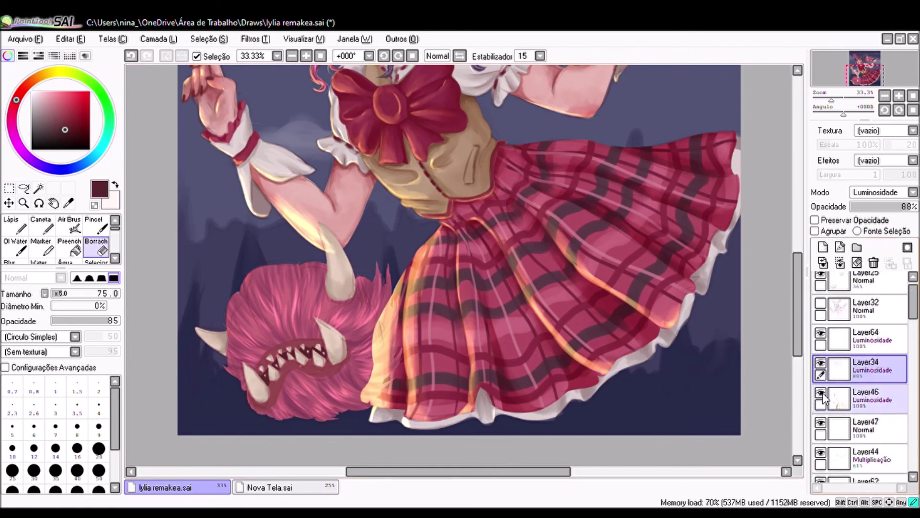
Step: Airbrush golden light along the lower monster's bottom fur and fangs on Layer46 at sizes 50 and 20
ctrl+shift+click(369, 401)
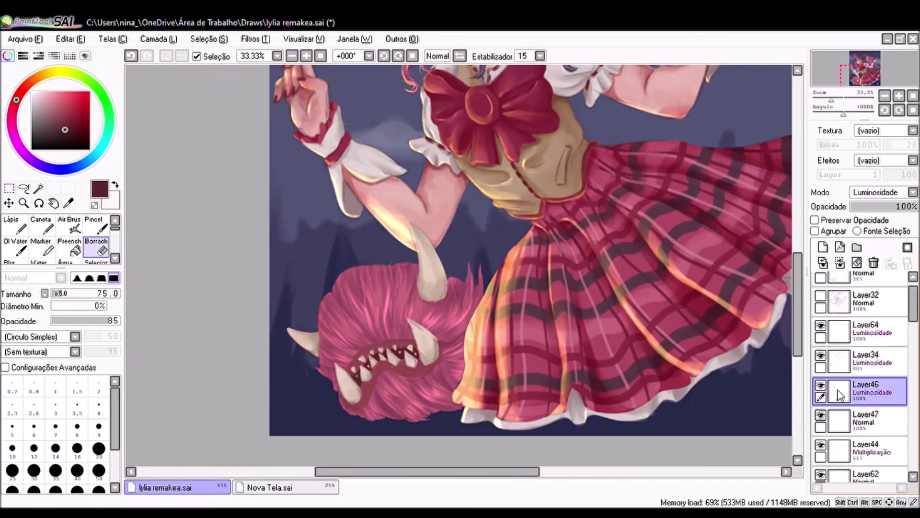
click(131, 58)
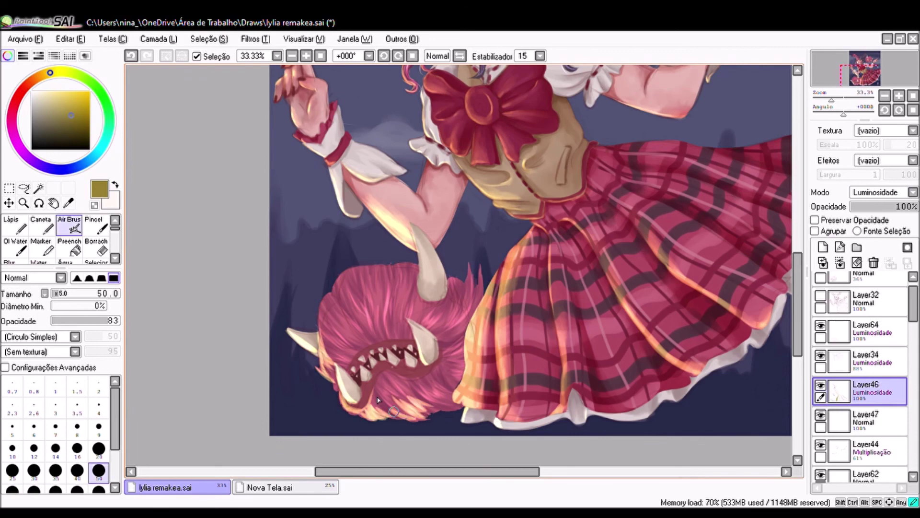
key(b)
key(v)
scroll(246, 376, up, 3)
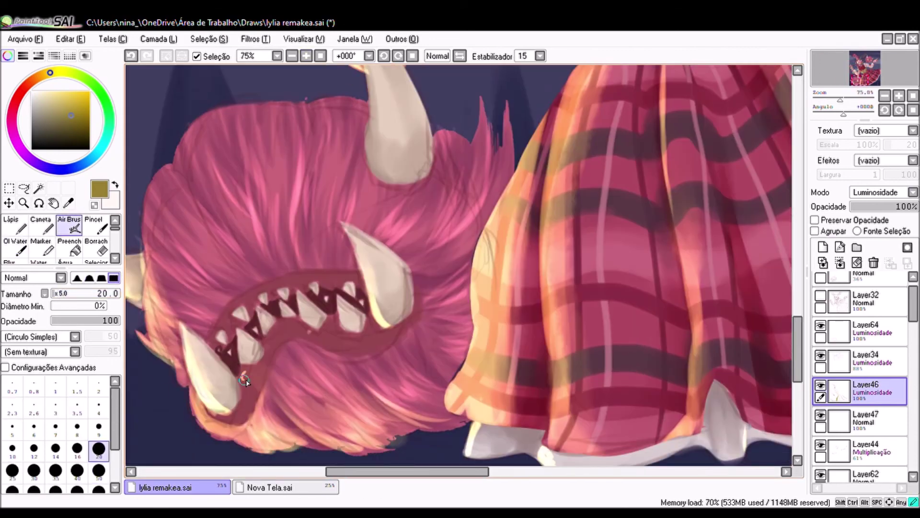
scroll(280, 330, down, 3)
scroll(768, 207, up, 1)
scroll(479, 240, down, 2)
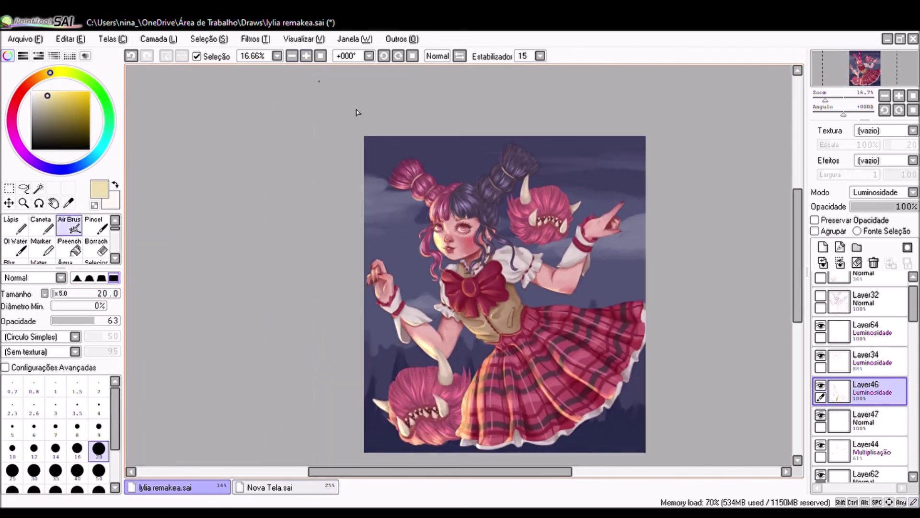
Step: Activate Layer35 for further painting on the girl
scroll(432, 240, up, 2)
scroll(460, 269, up, 2)
scroll(862, 384, down, 1)
scroll(460, 268, down, 2)
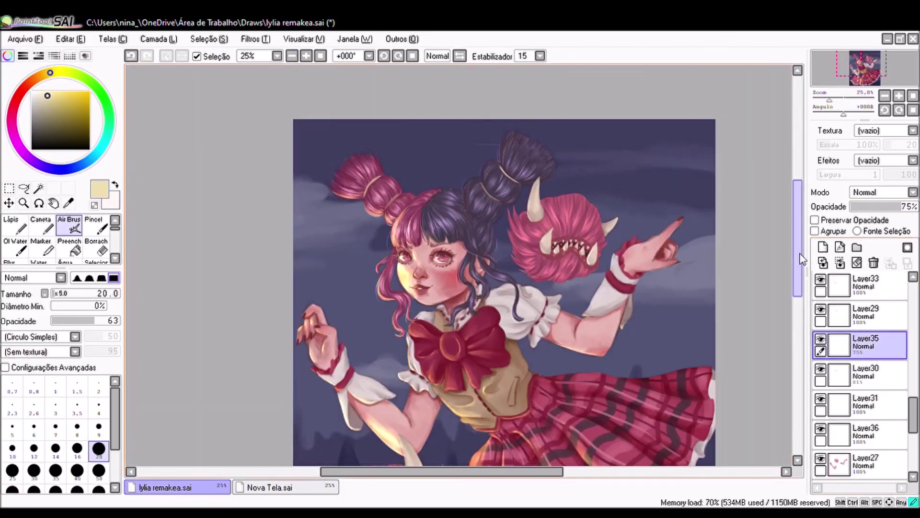